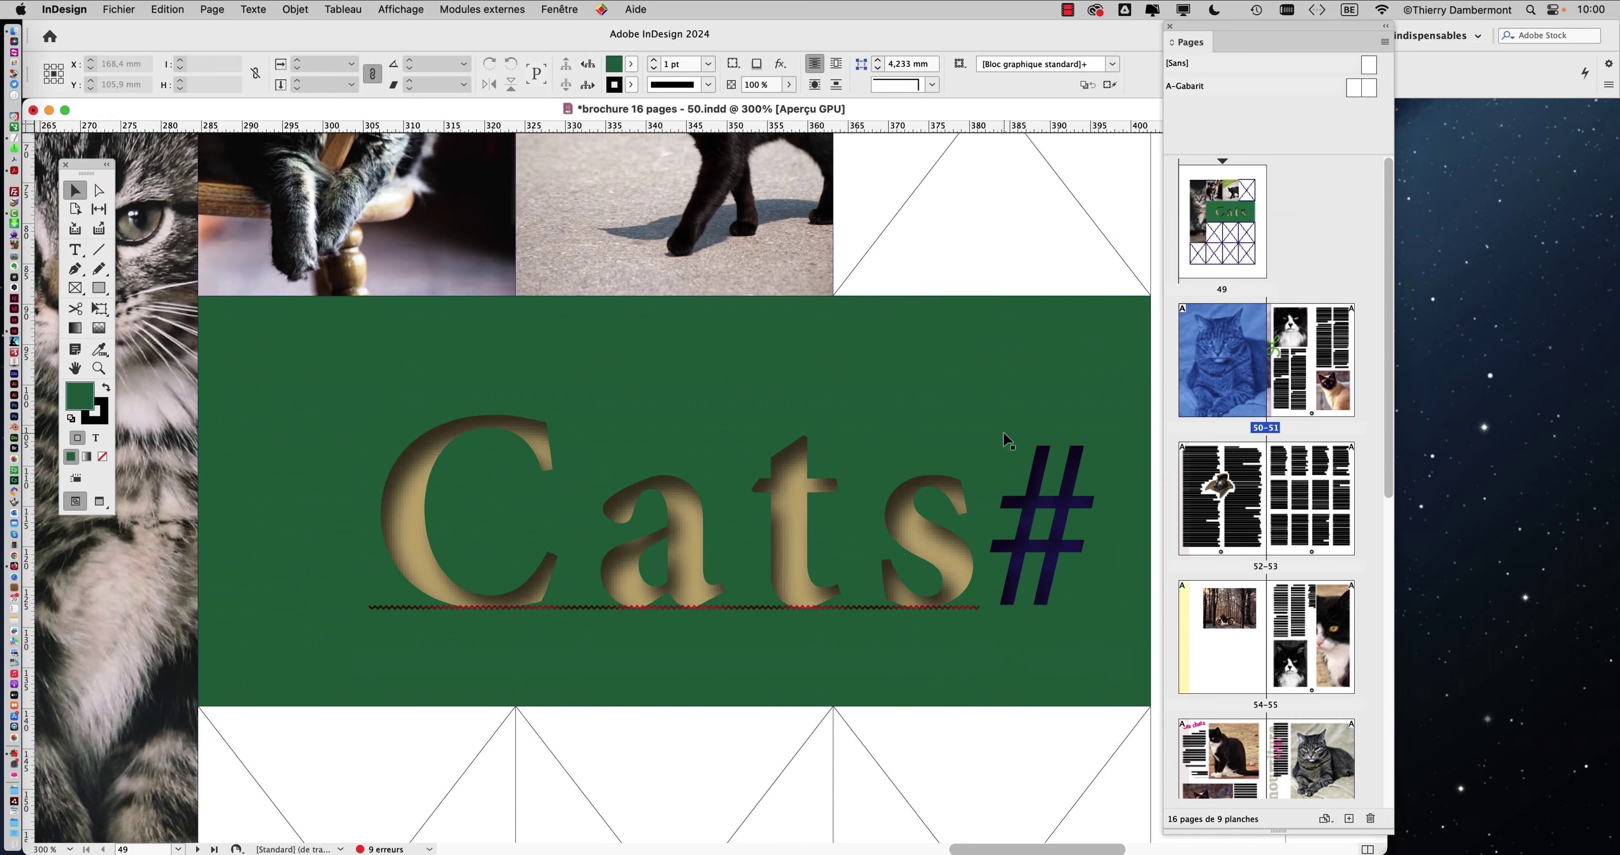
# - Place the text cursor between the C and the a of the Cats title and delete the stray space there
pyautogui.moveTo(903, 399); pyautogui.dragTo(845, 247)
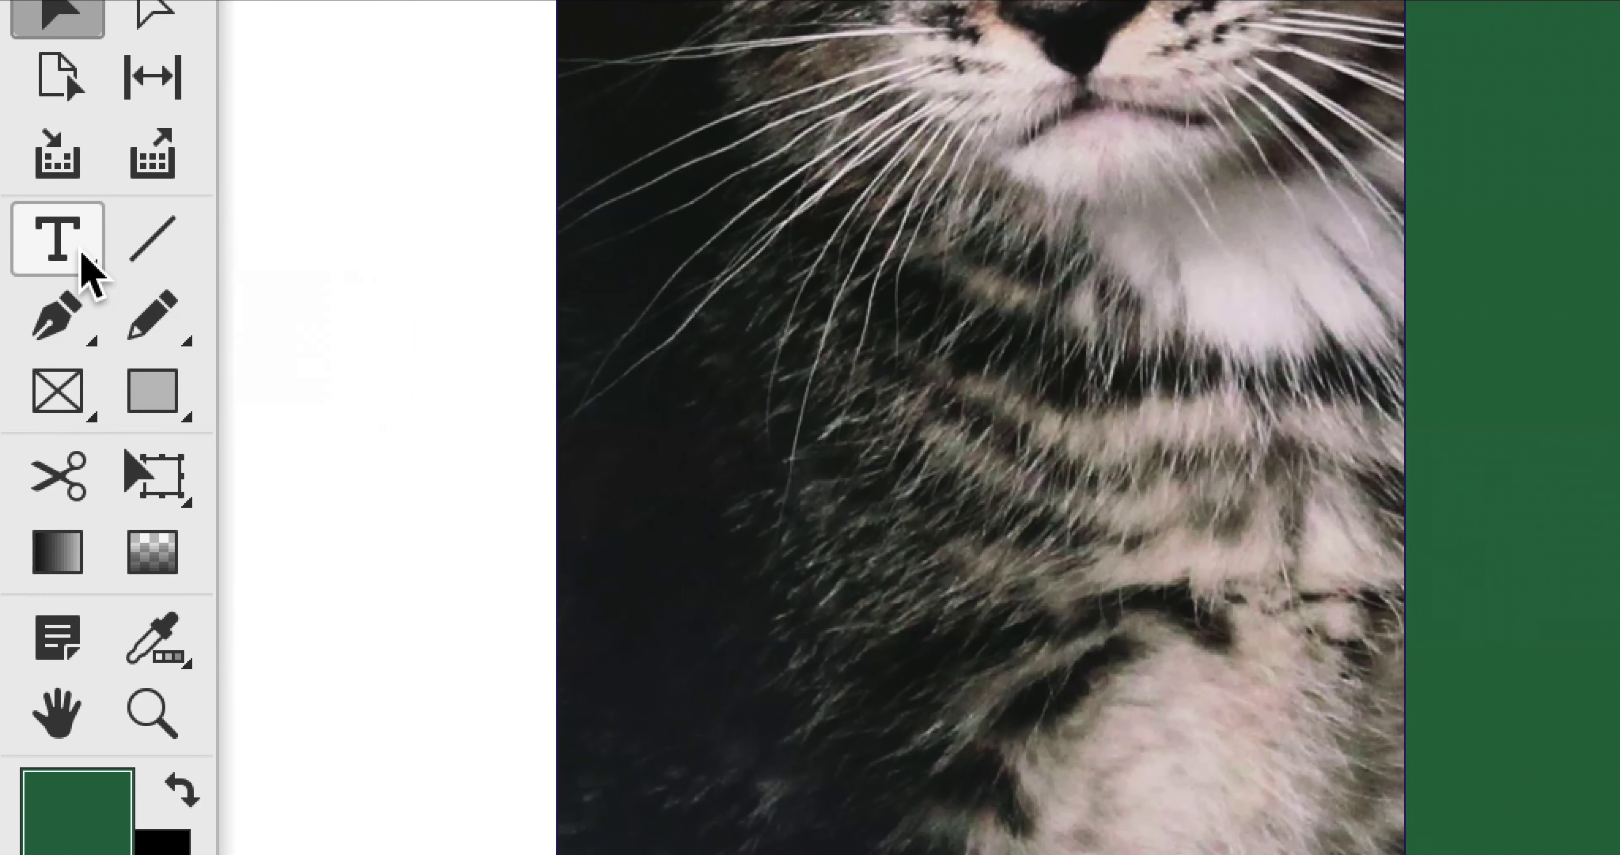
pyautogui.click(83, 253)
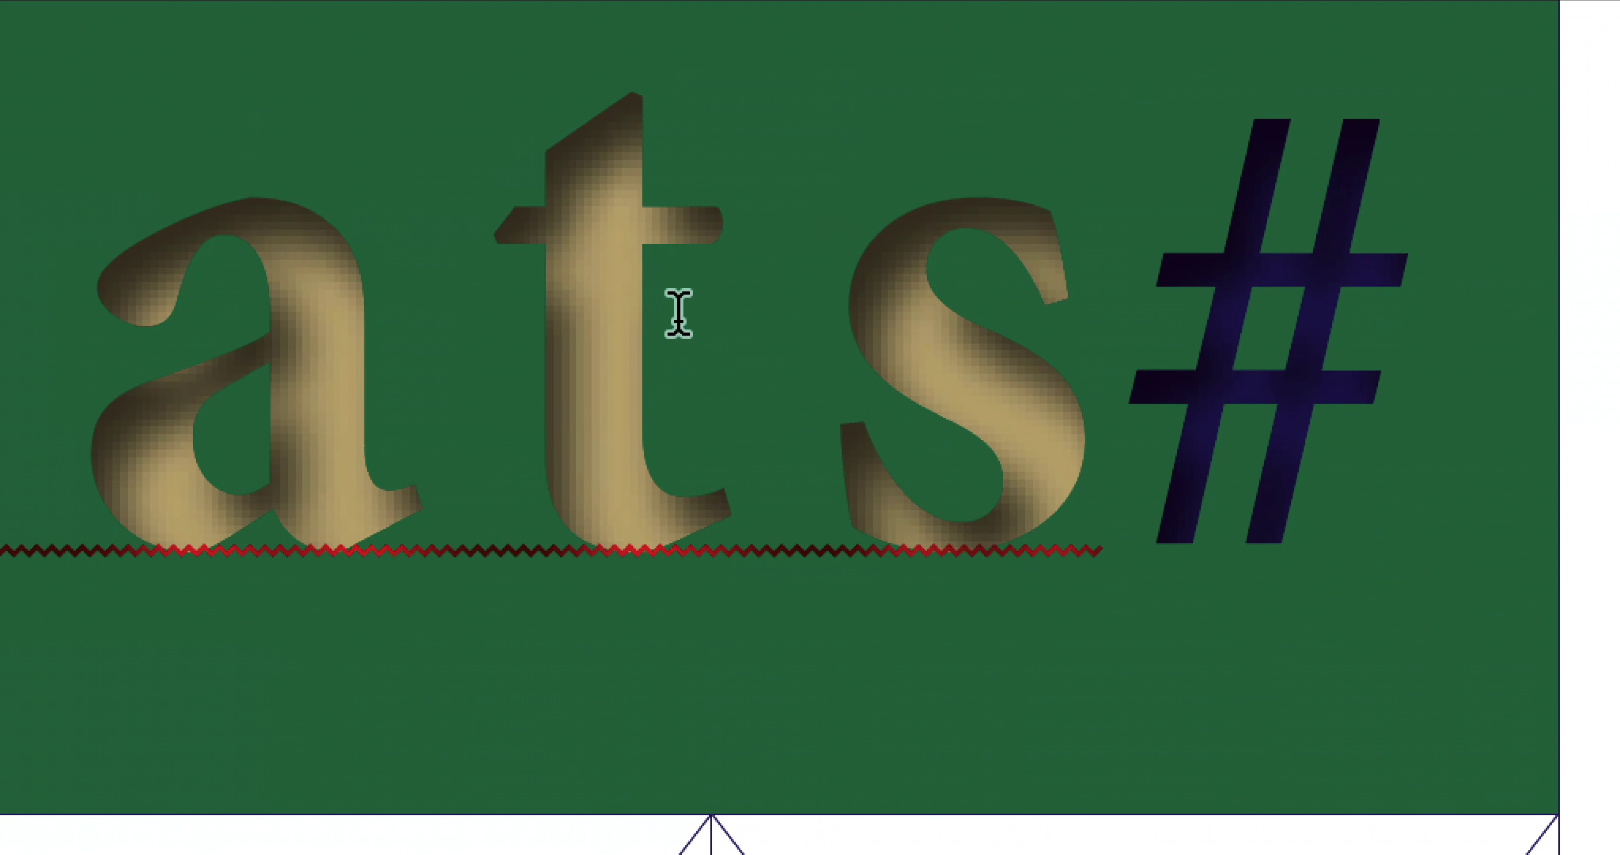
pyautogui.click(683, 318)
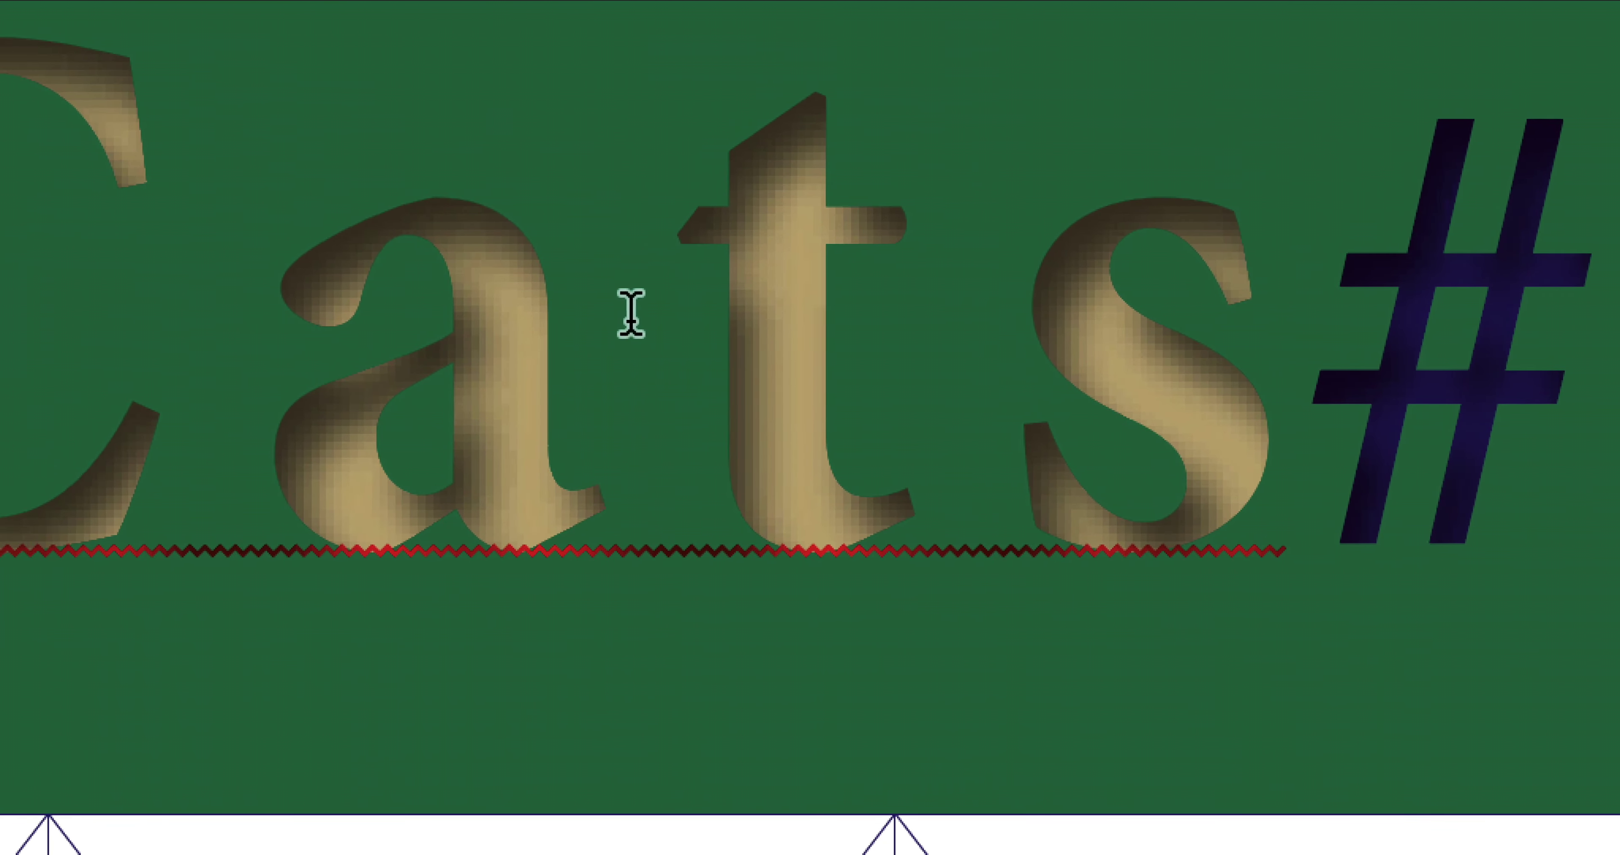
pyautogui.click(440, 314)
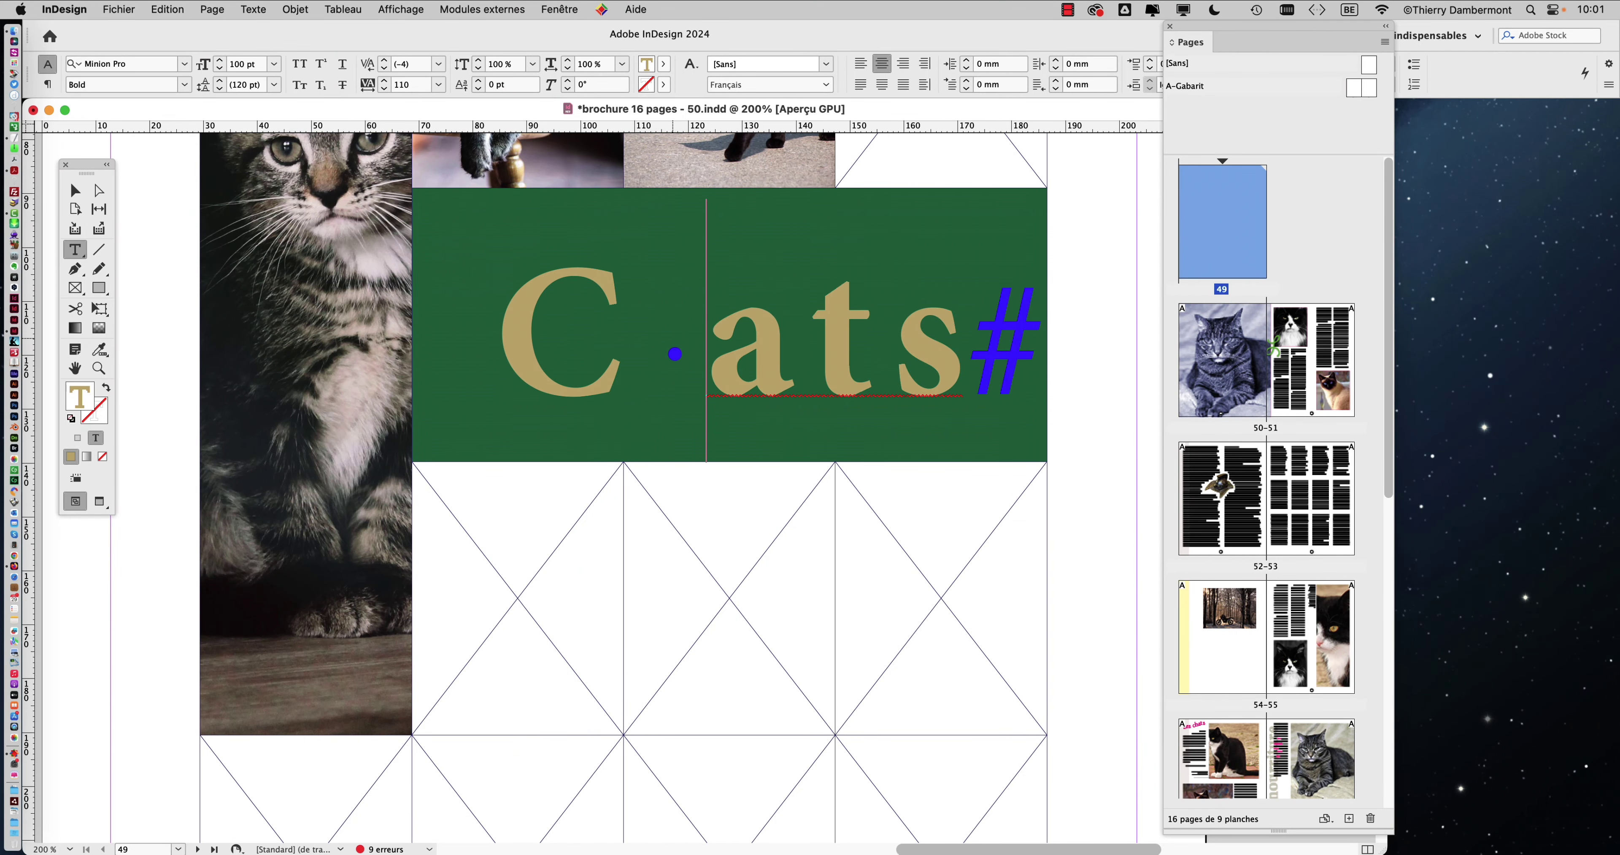
pyautogui.press('BackSpace')
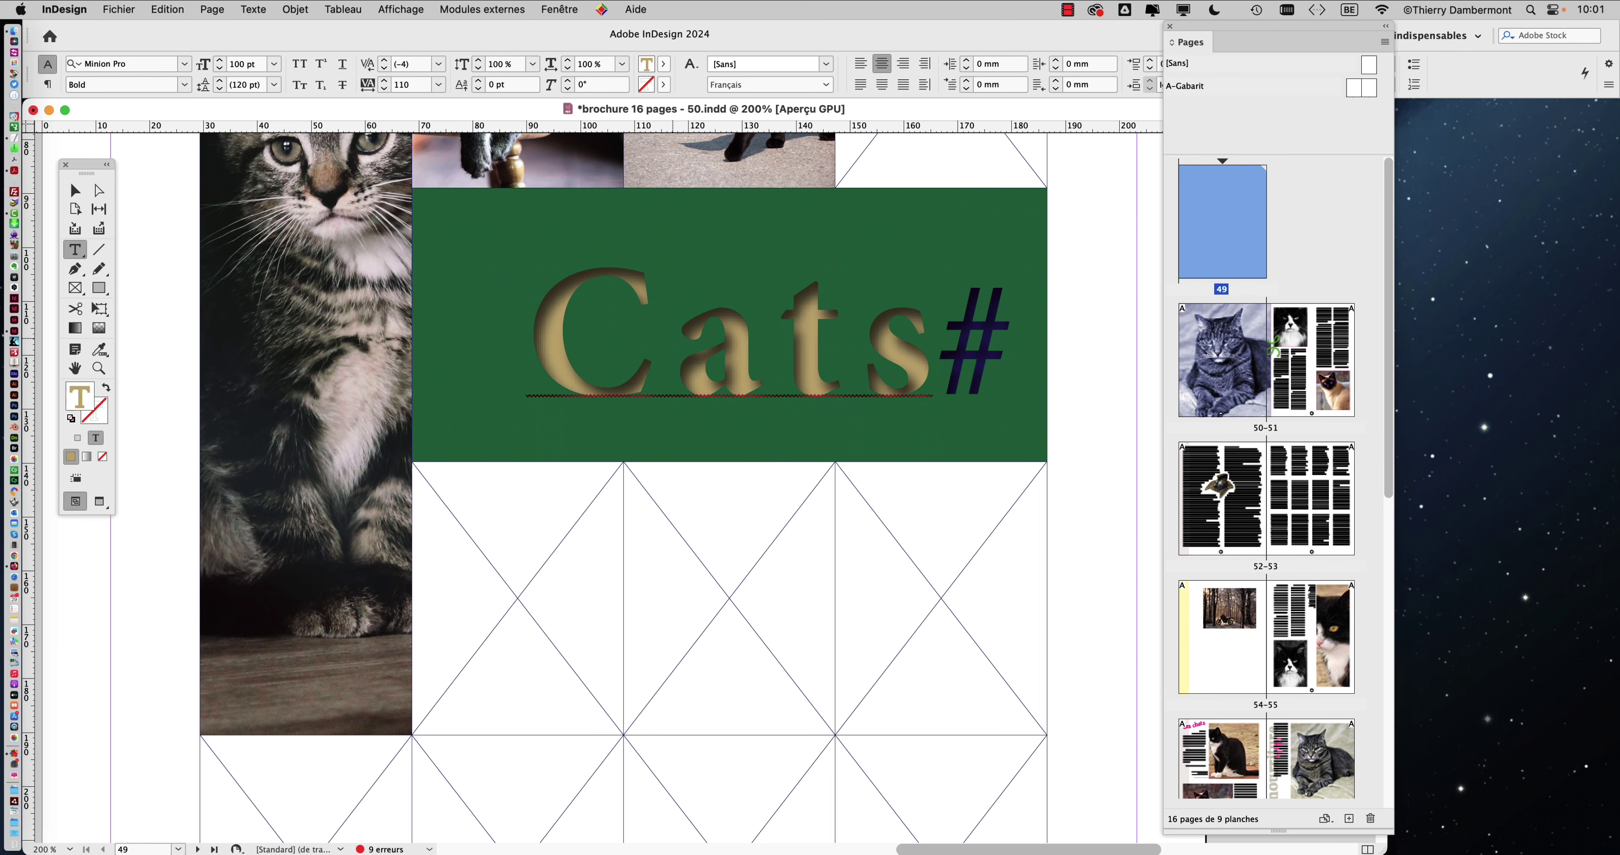
# - Pan around the cover page while editing the Cats title, select its letters "at", and switch back to the Selection tool
pyautogui.moveTo(785, 381); pyautogui.dragTo(791, 317)
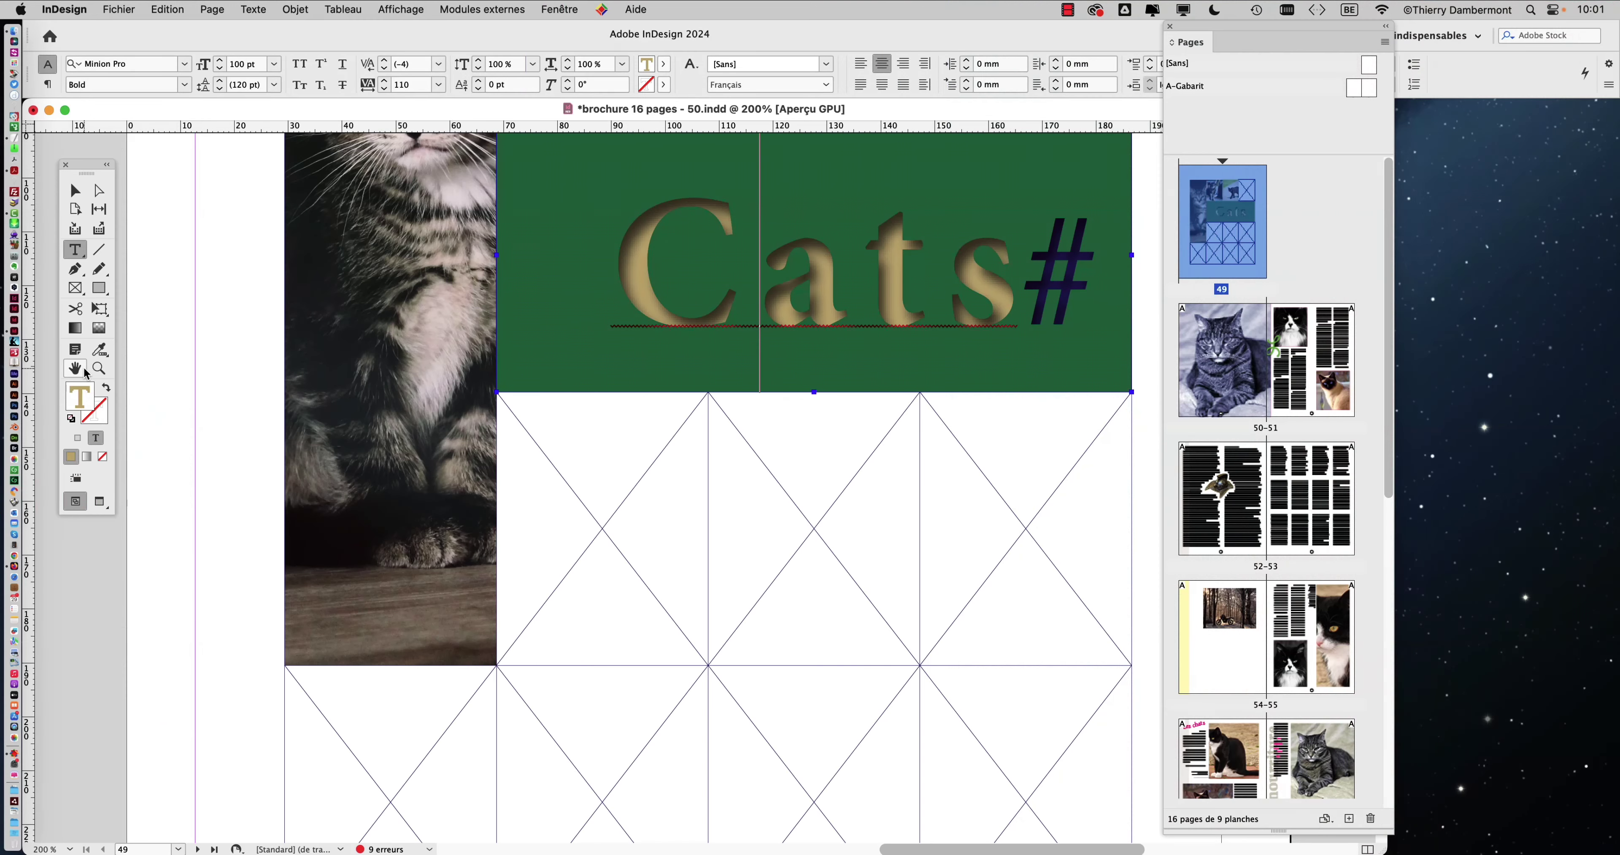
pyautogui.moveTo(756, 312); pyautogui.dragTo(714, 408)
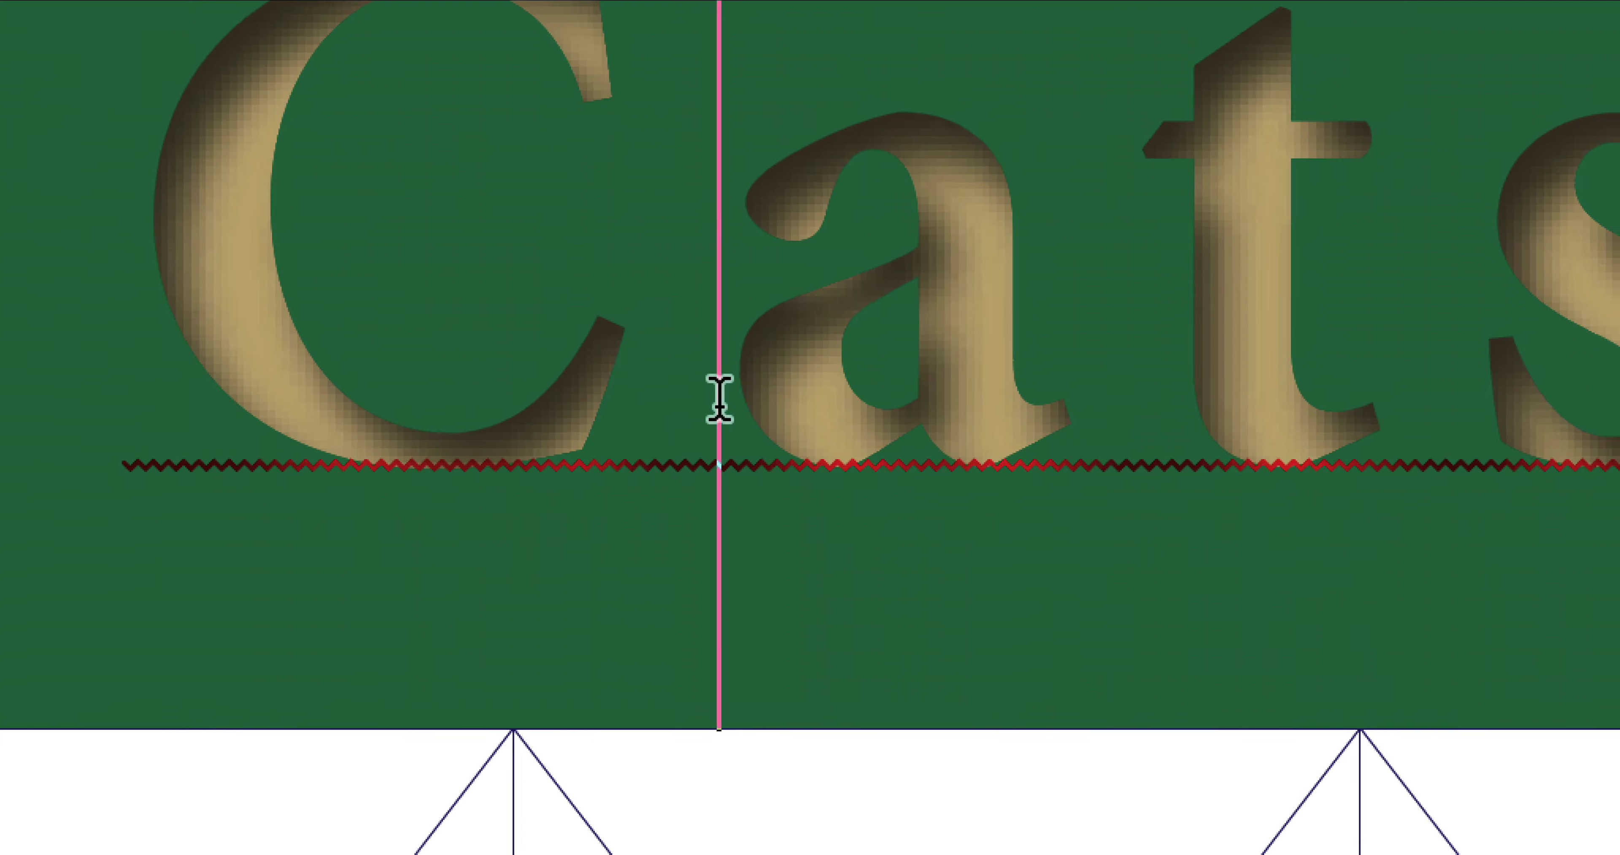
pyautogui.moveTo(740, 388); pyautogui.dragTo(1077, 384)
pyautogui.click(1409, 323)
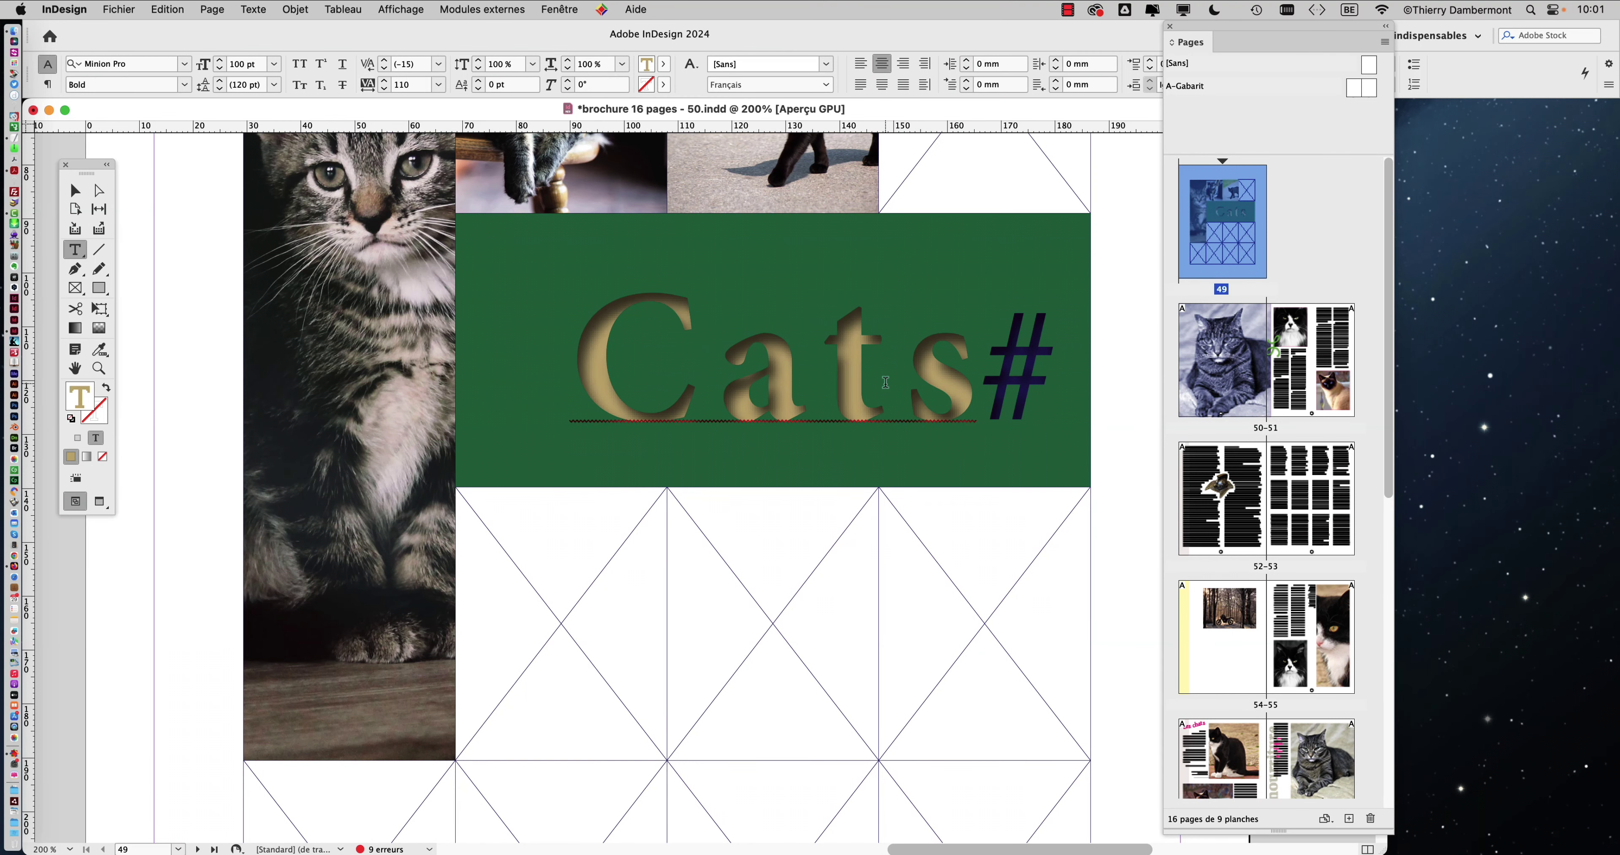
pyautogui.moveTo(885, 381); pyautogui.dragTo(679, 338)
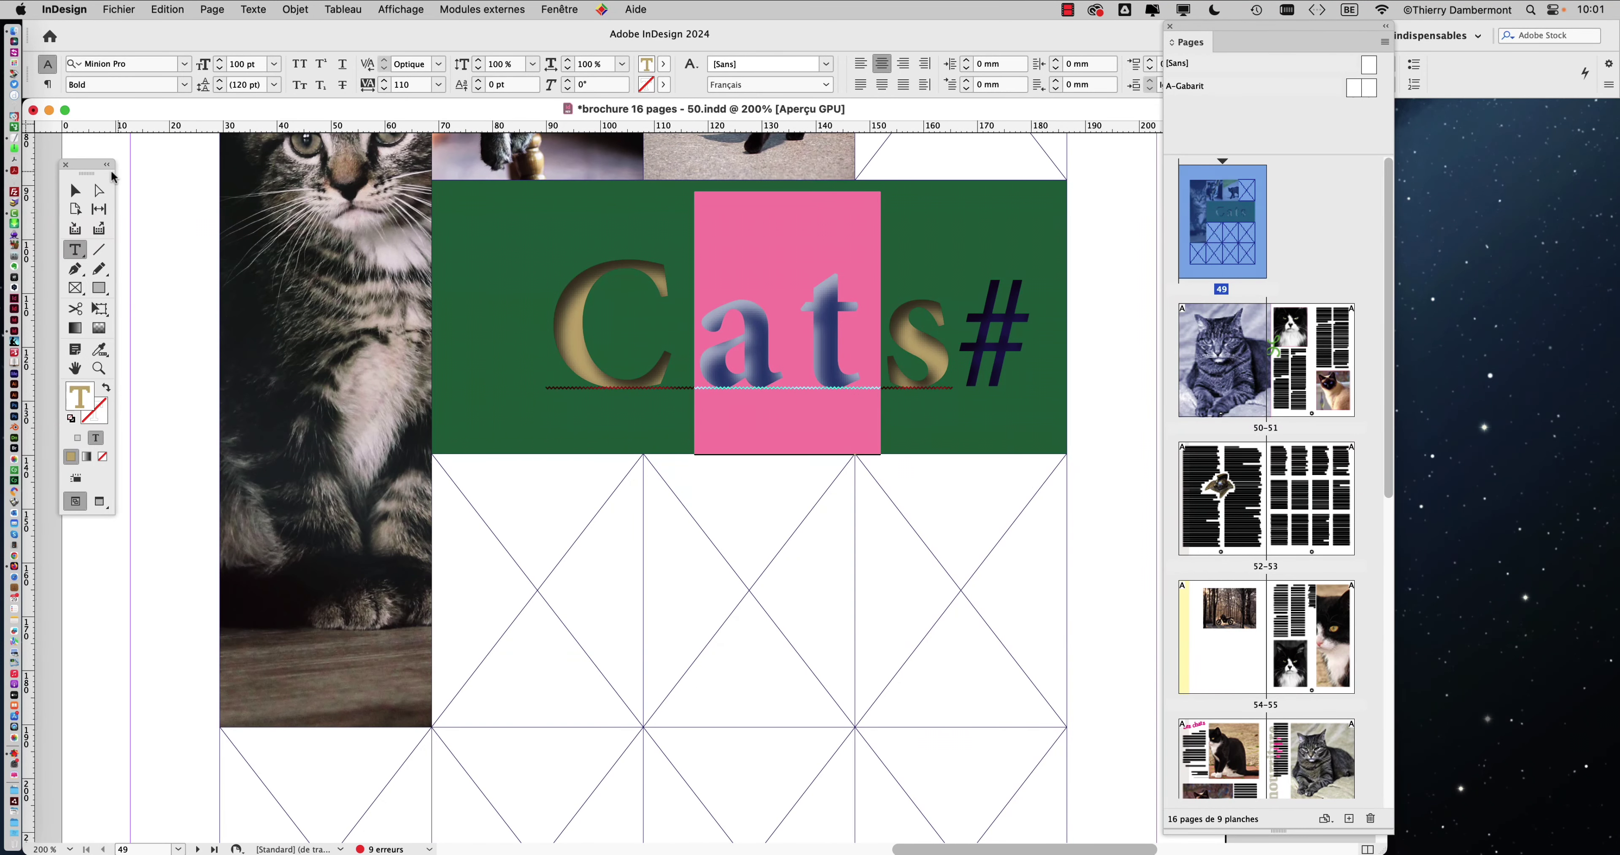
pyautogui.click(75, 190)
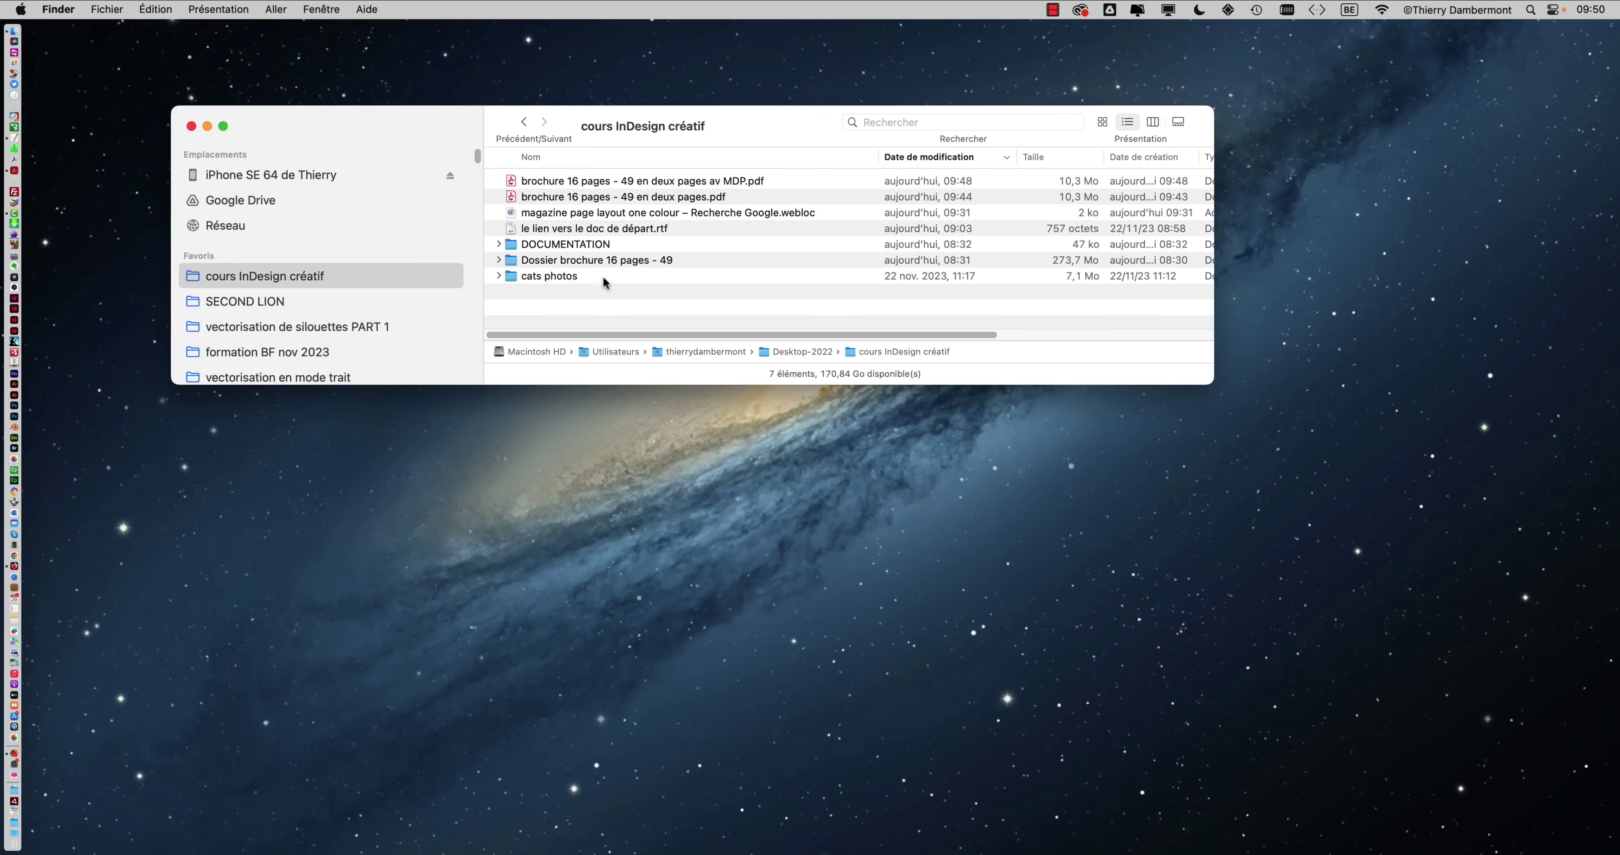
# - Enlarge the Finder window, expand the folder Dossier brochure 16 pages - 49, and open brochure 16 pages - 49.indd in InDesign
pyautogui.moveTo(1206, 380); pyautogui.dragTo(1313, 505)
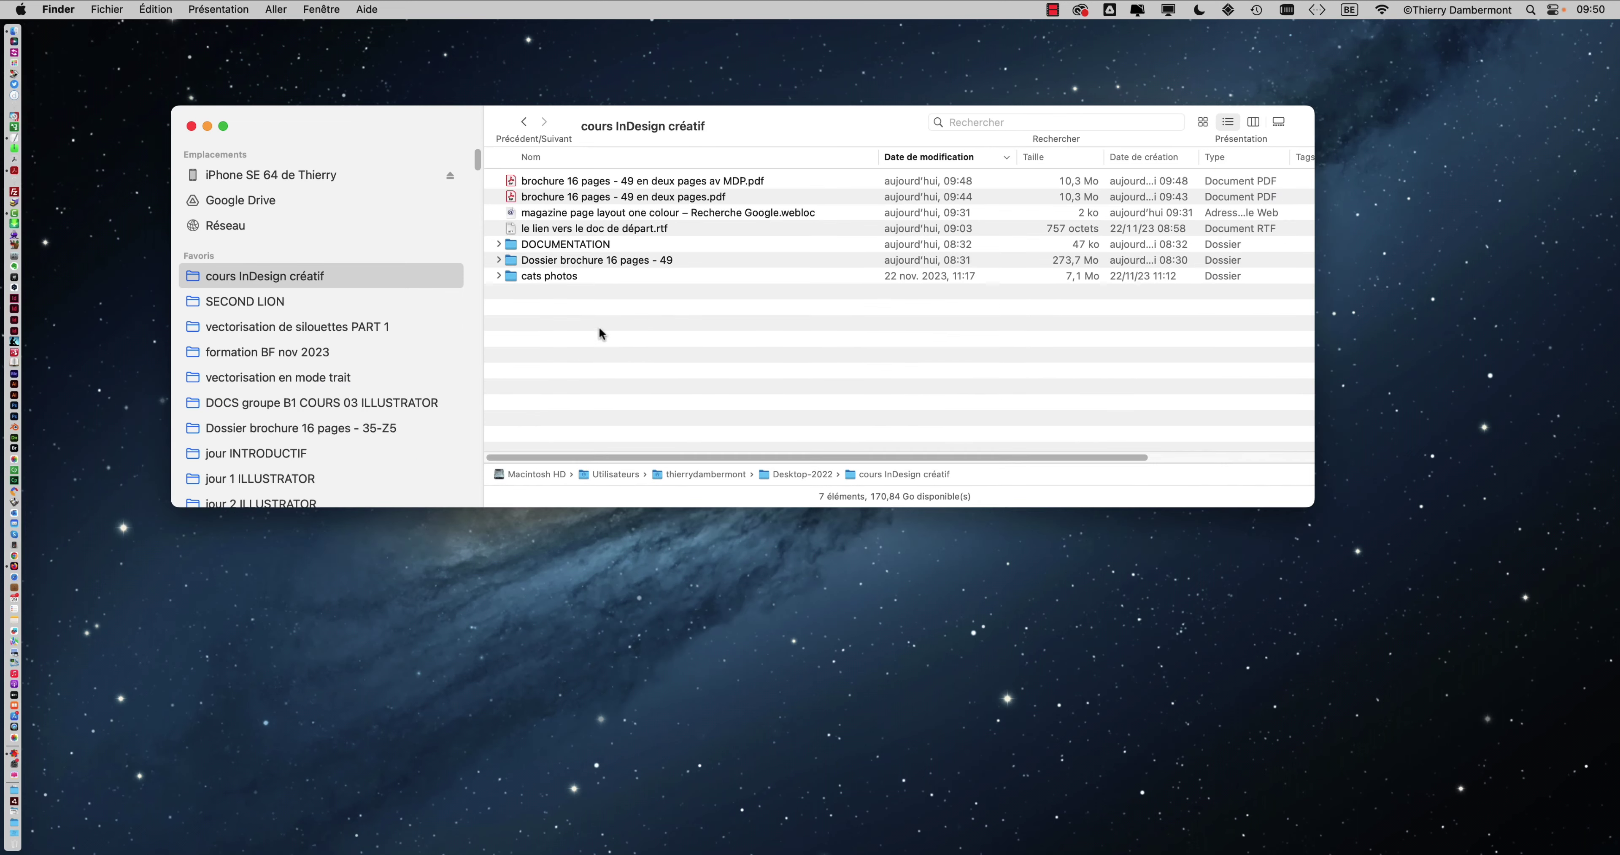
pyautogui.click(498, 259)
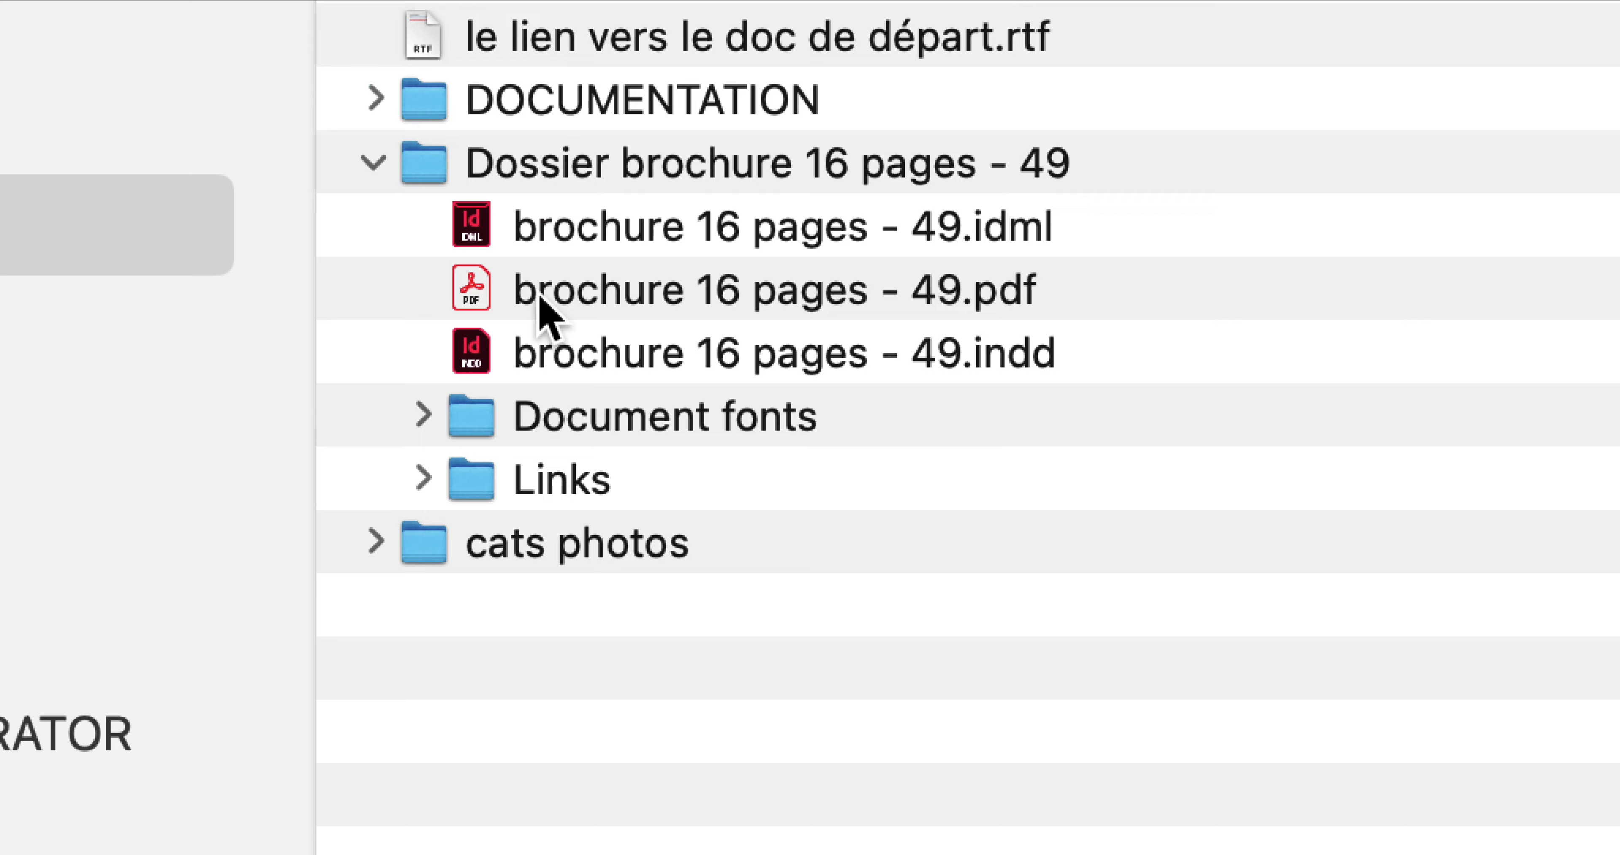
pyautogui.click(588, 248)
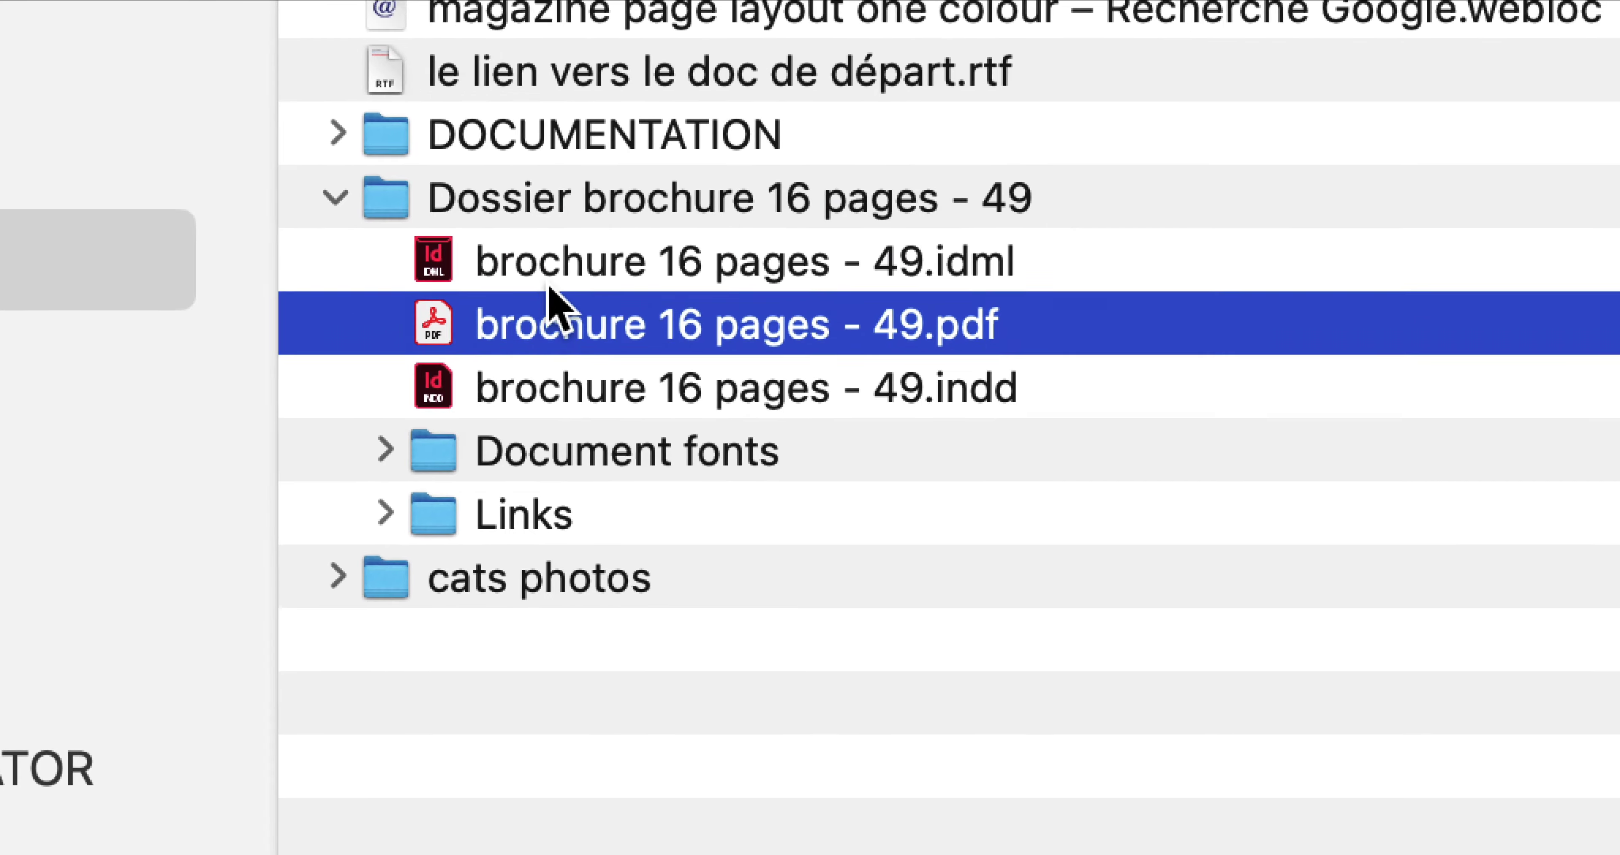
pyautogui.click(591, 189)
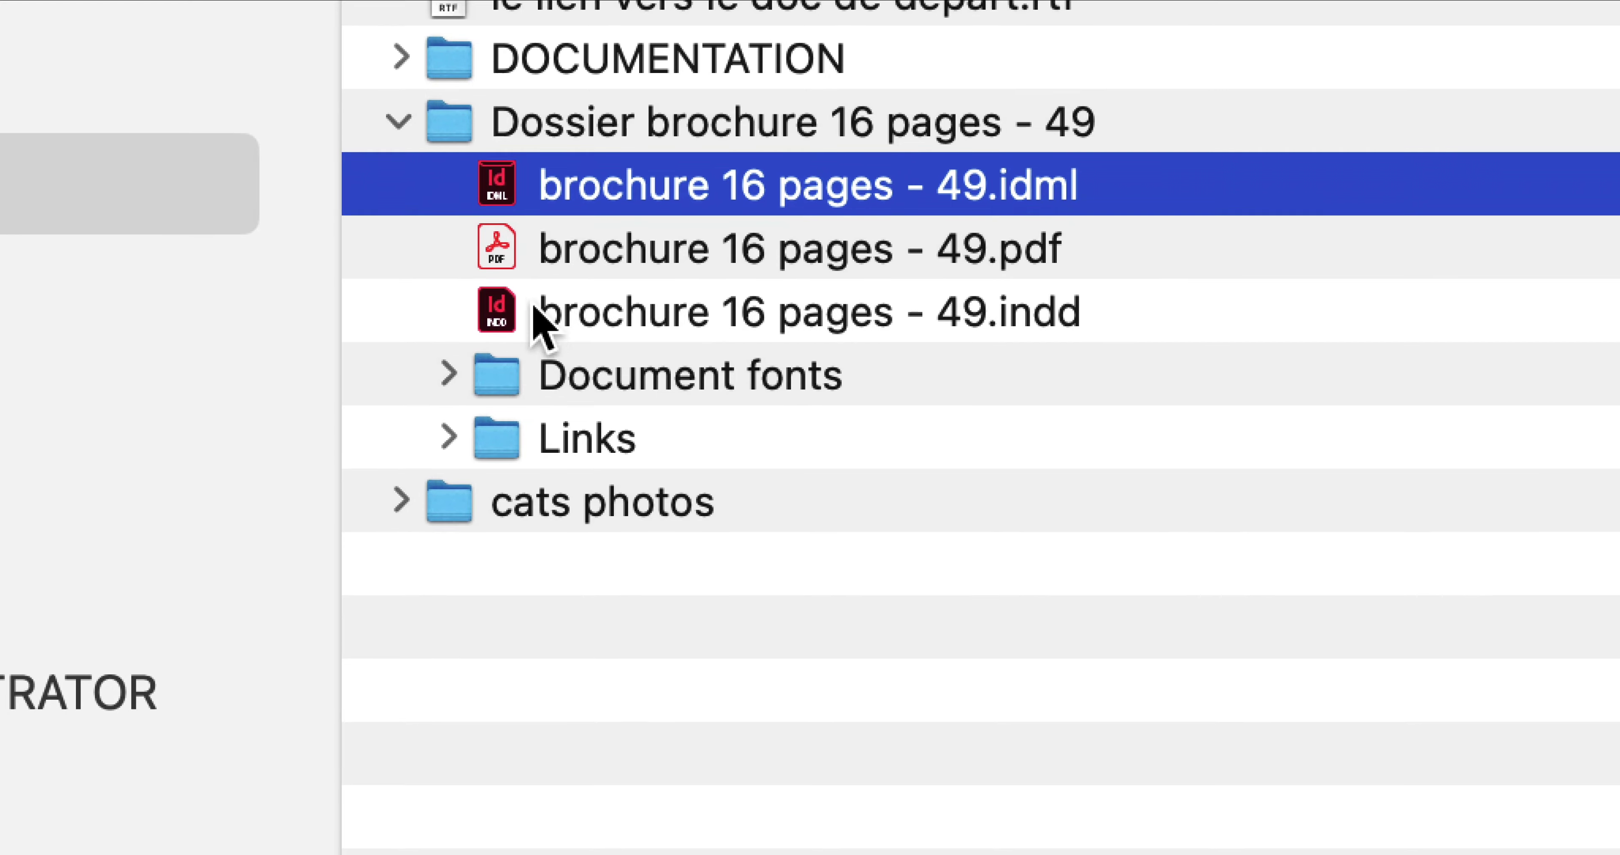
pyautogui.click(543, 405)
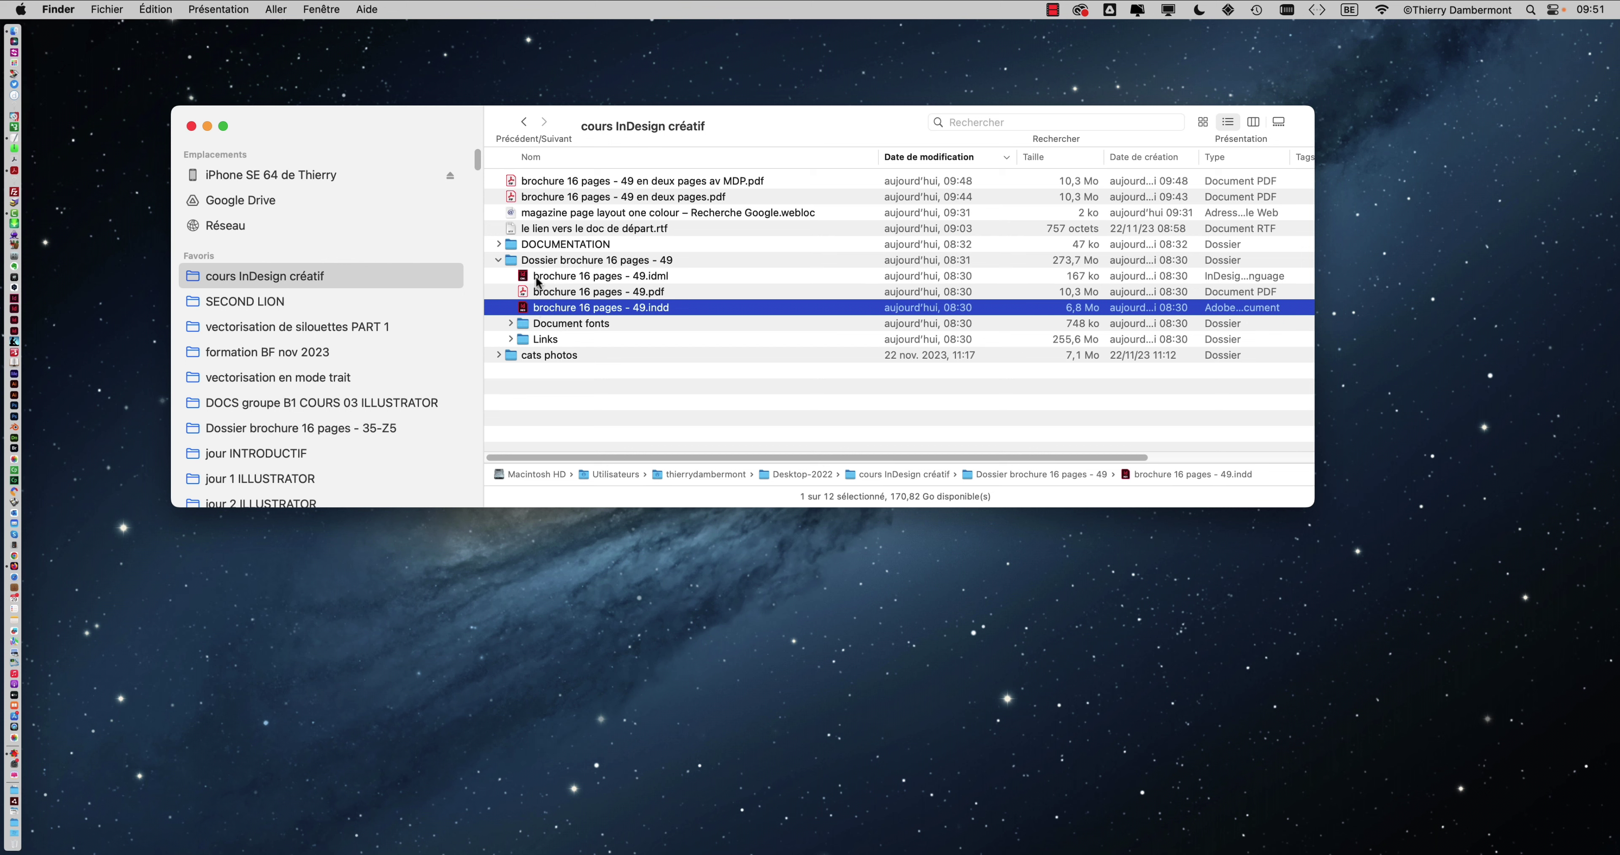
pyautogui.click(538, 280)
pyautogui.click(533, 309)
pyautogui.moveTo(524, 309); pyautogui.dragTo(44, 339)
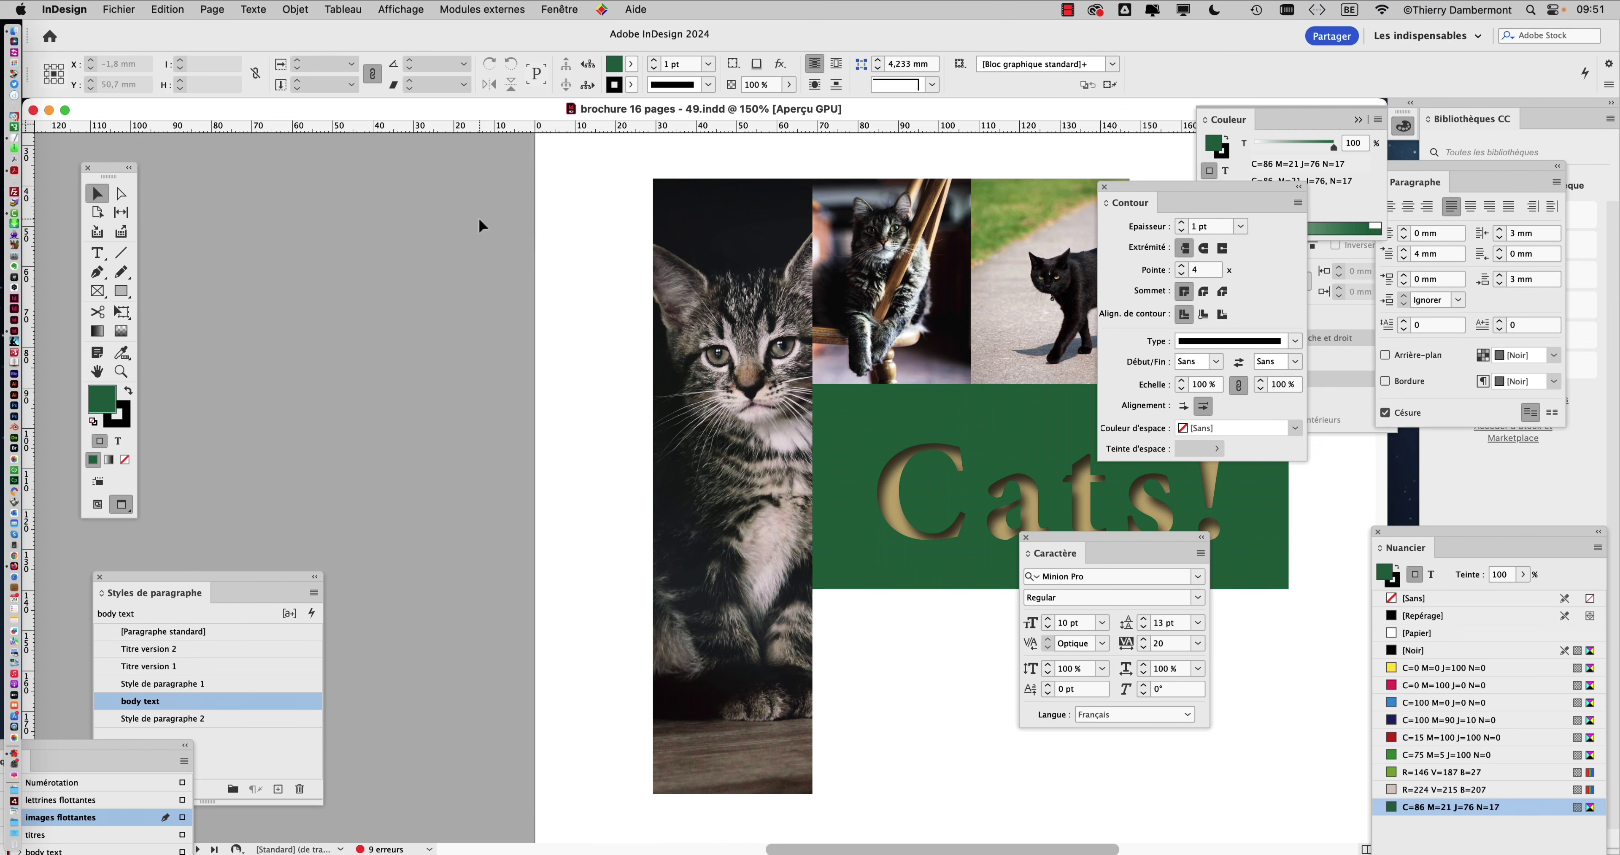
# - Move the toolbox slightly and hide all the other floating panels, keeping the toolbox and control bar
pyautogui.moveTo(108, 173); pyautogui.dragTo(96, 168)
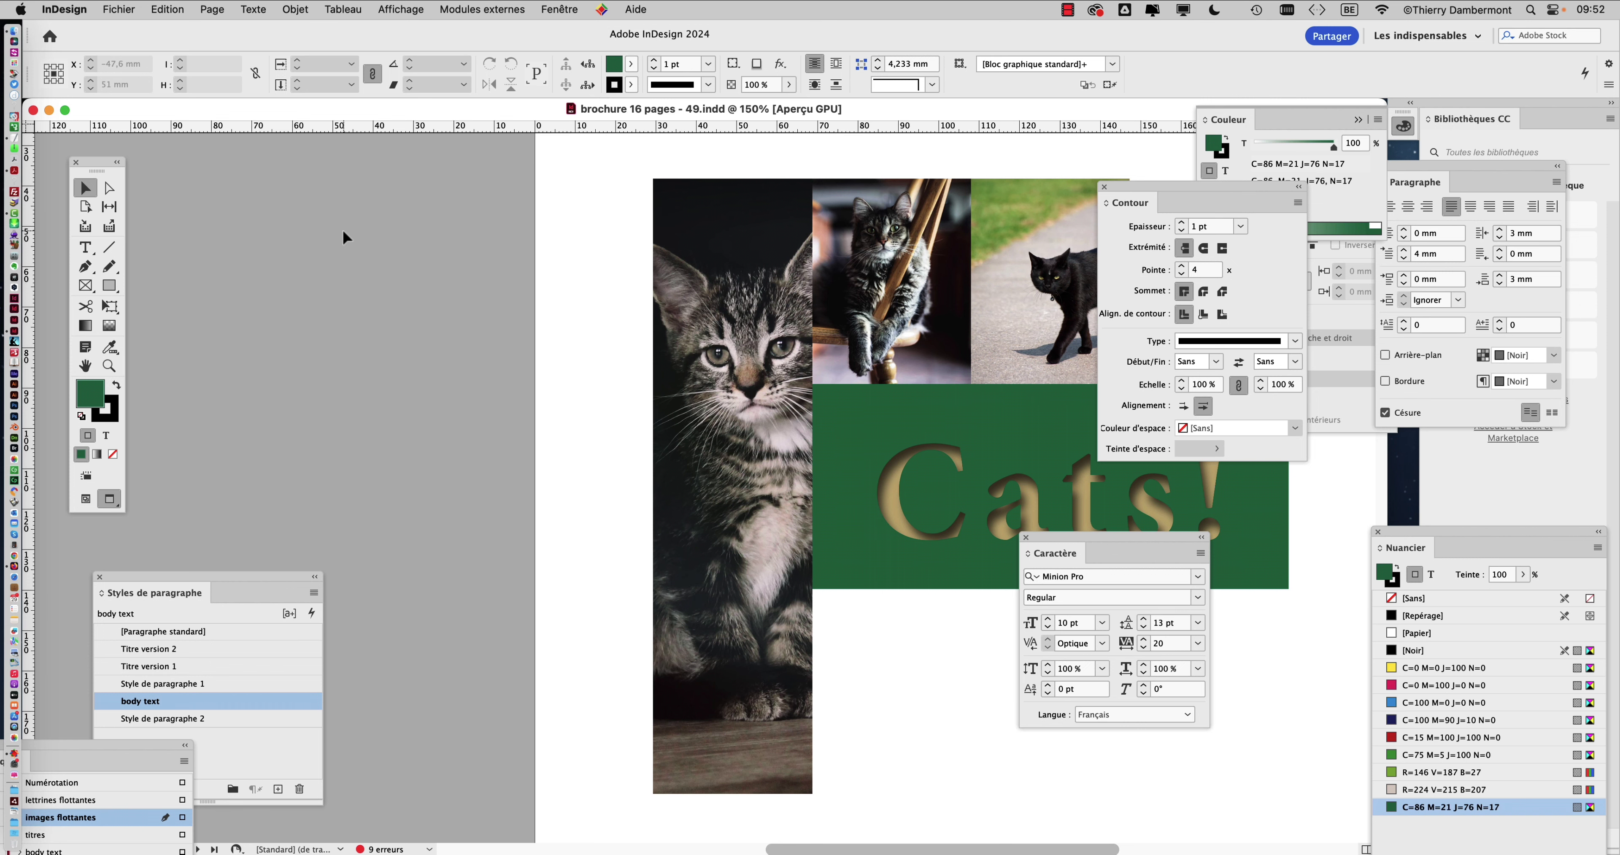
pyautogui.press('Tab')
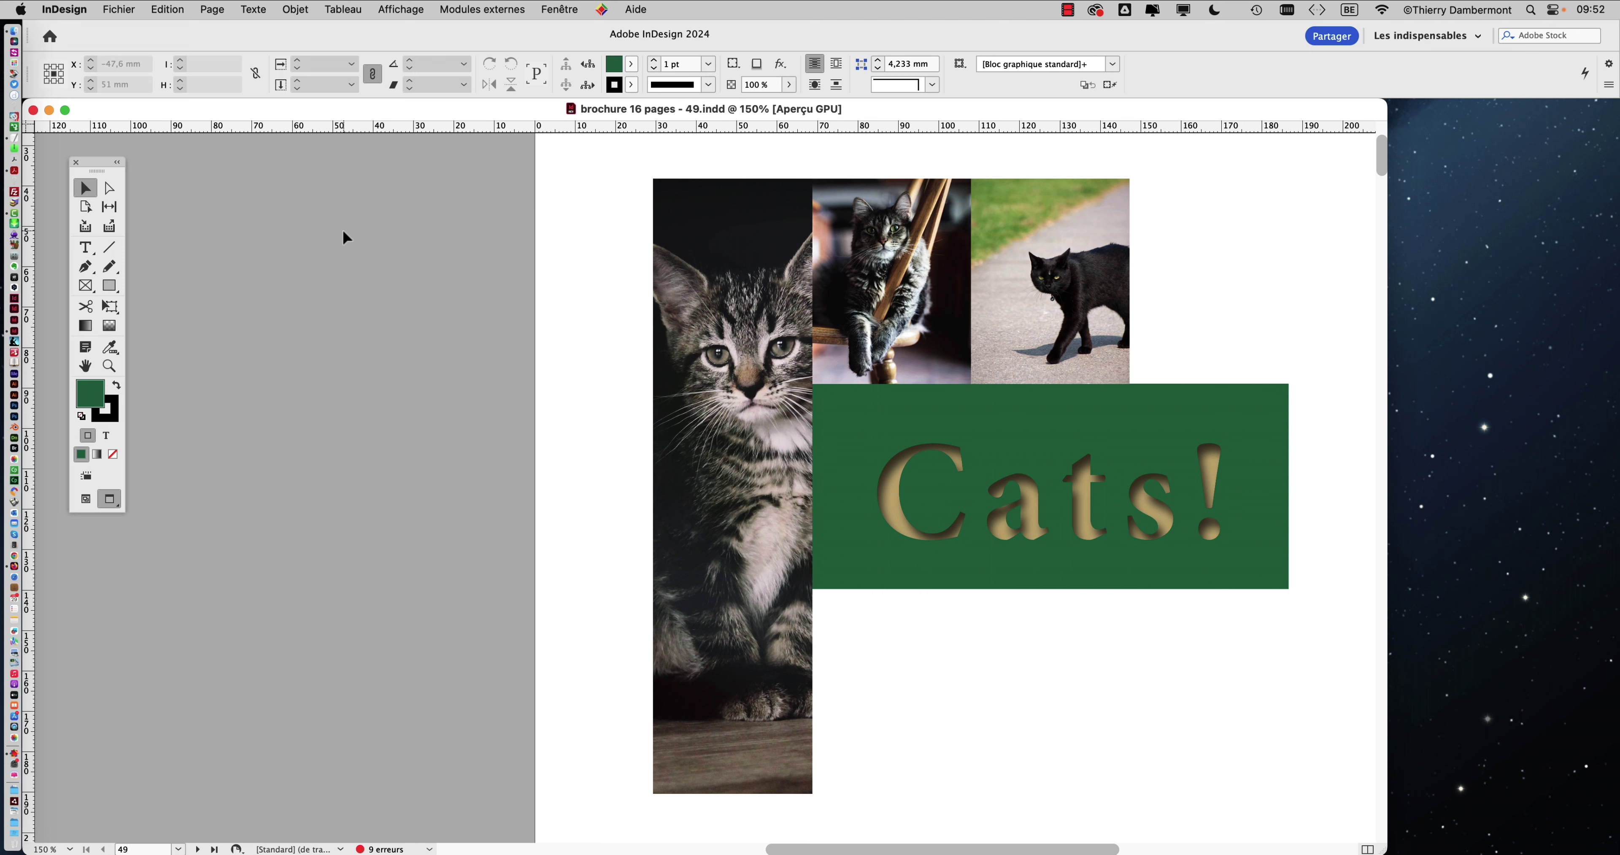
# - Show the macOS keyboard viewer, point out the Shift and Tab keys, and close the viewer
pyautogui.click(1349, 11)
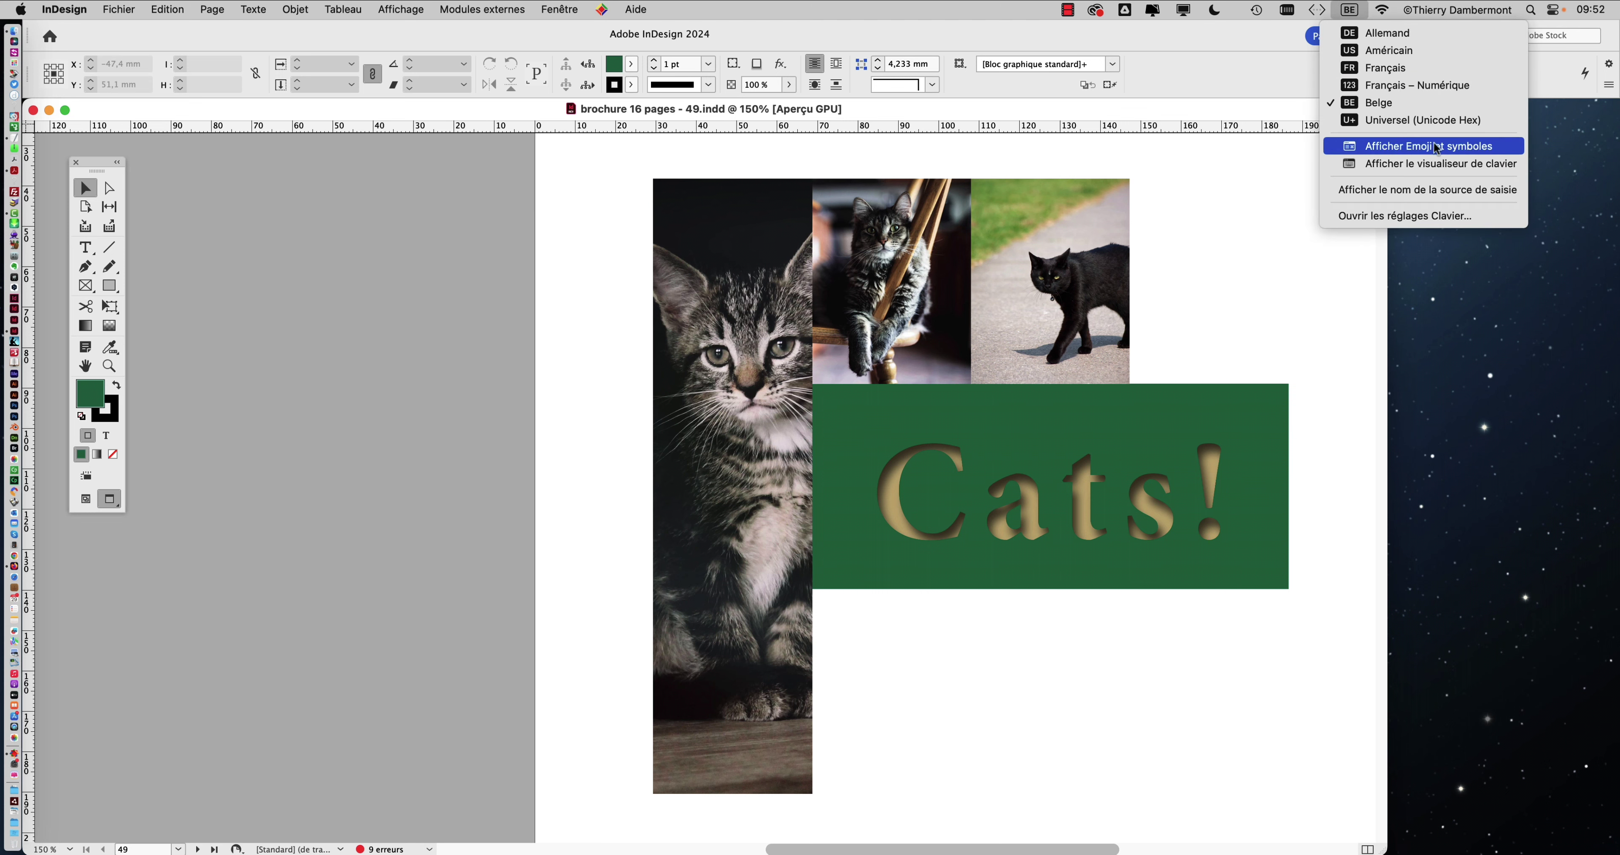
pyautogui.click(1440, 164)
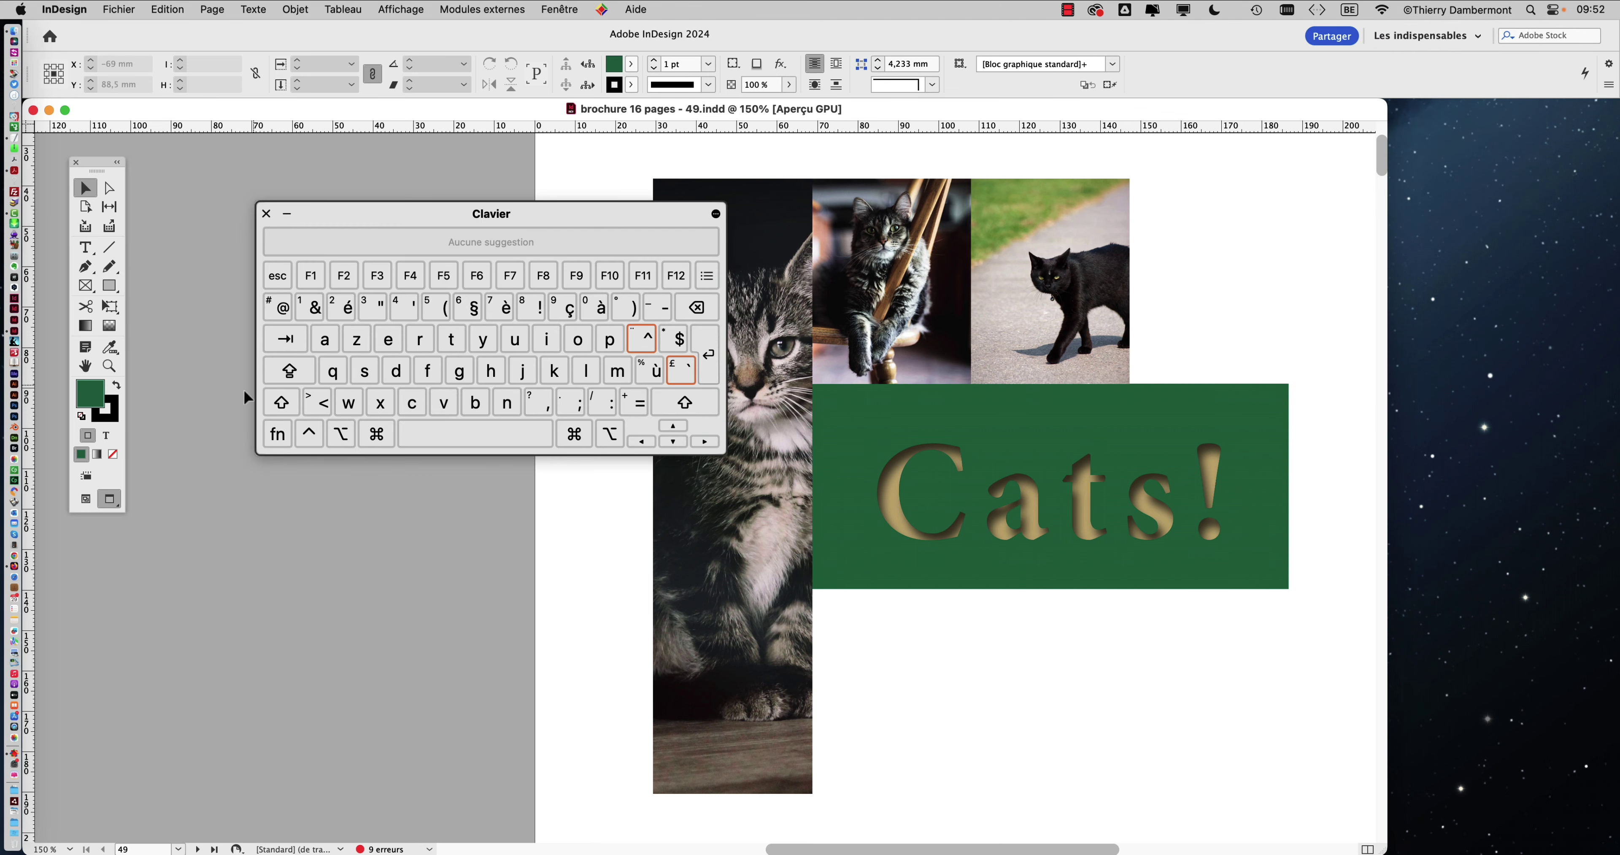
pyautogui.press('alt+super+8')
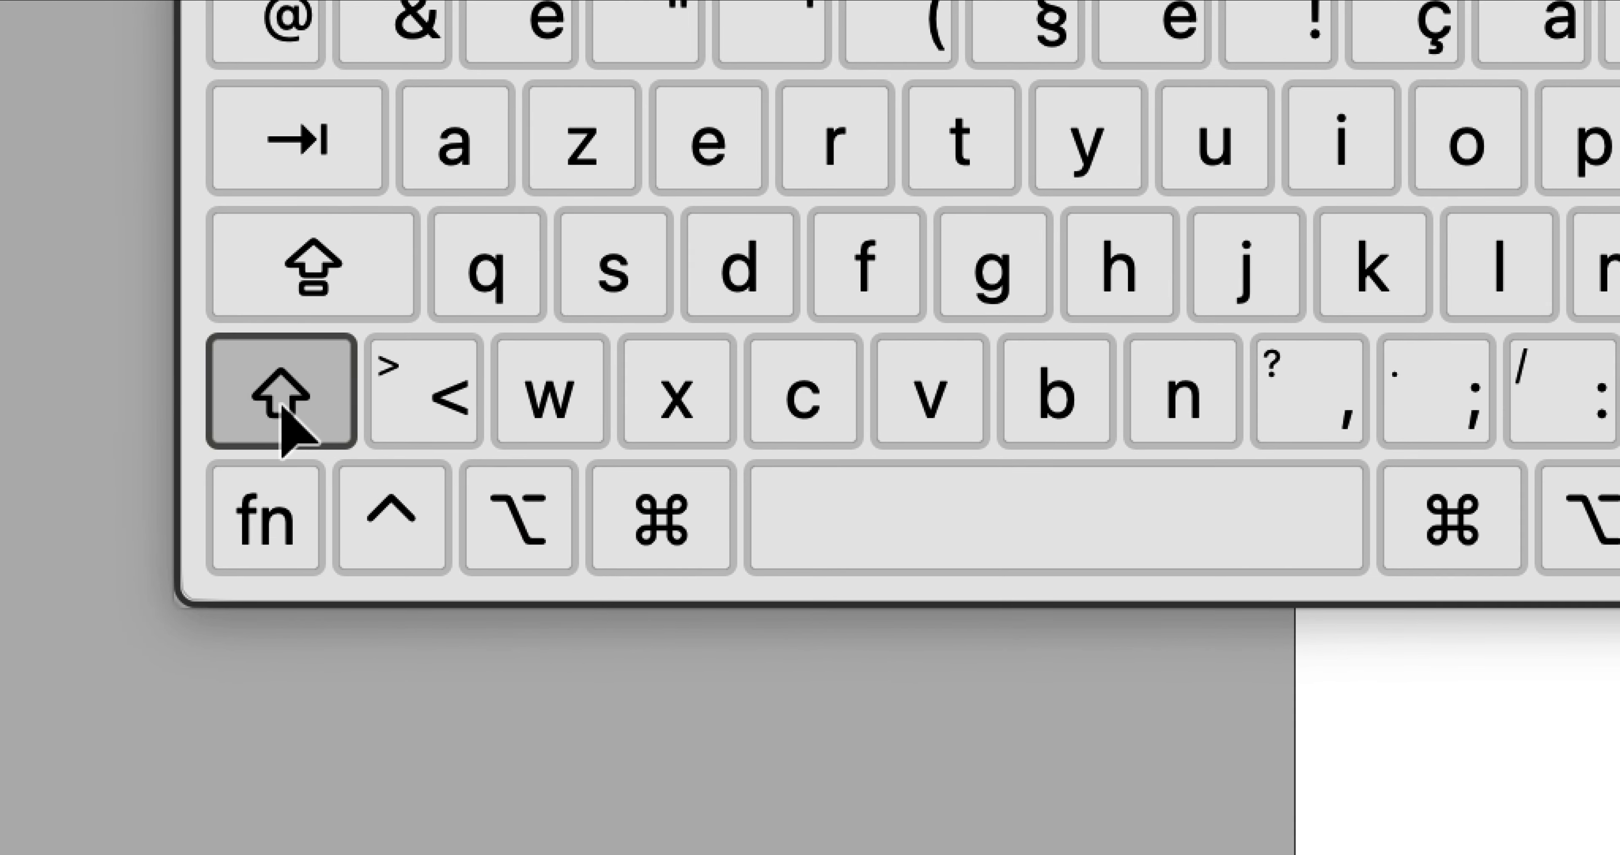
pyautogui.click(282, 405)
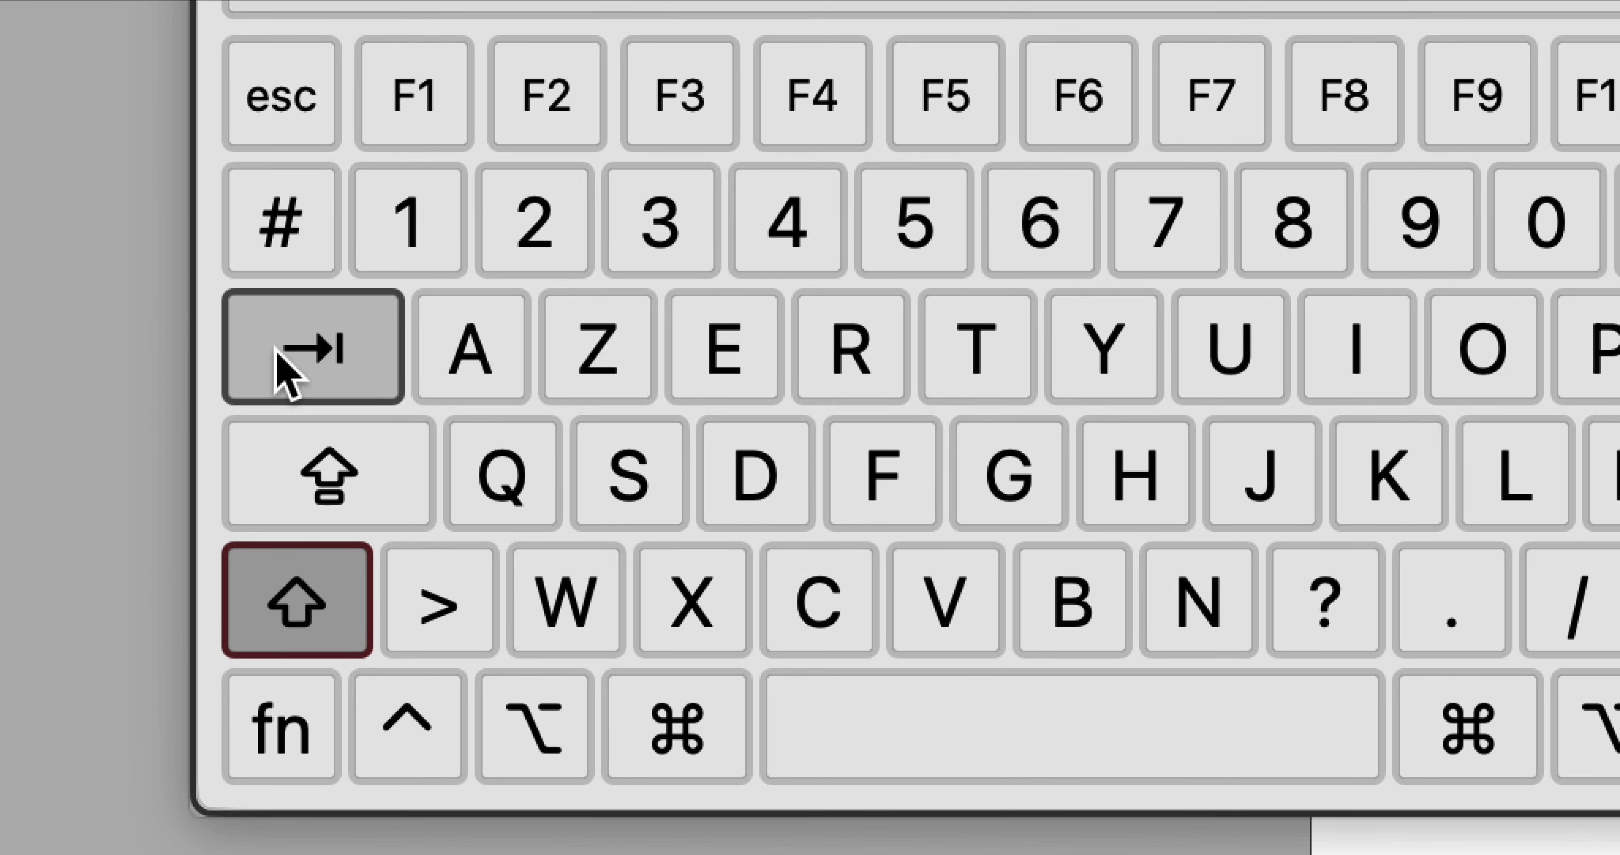
pyautogui.click(274, 347)
pyautogui.press('alt+super+minus')
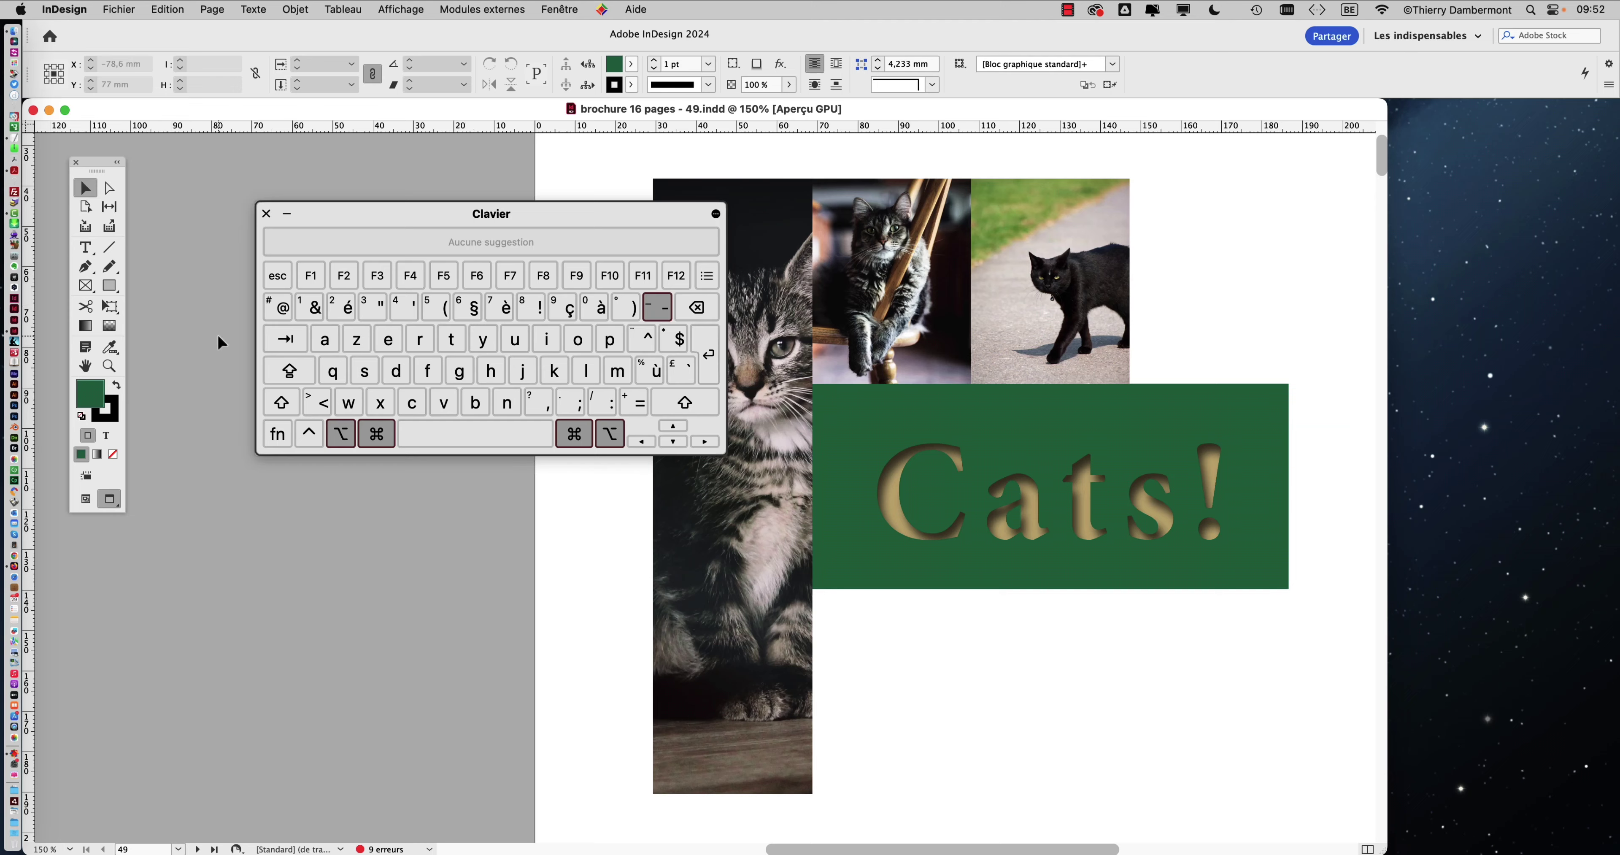
pyautogui.click(267, 213)
# - Toggle the floating panels on and off twice, ending with only the toolbox and control bar on screen
pyautogui.press('Tab')
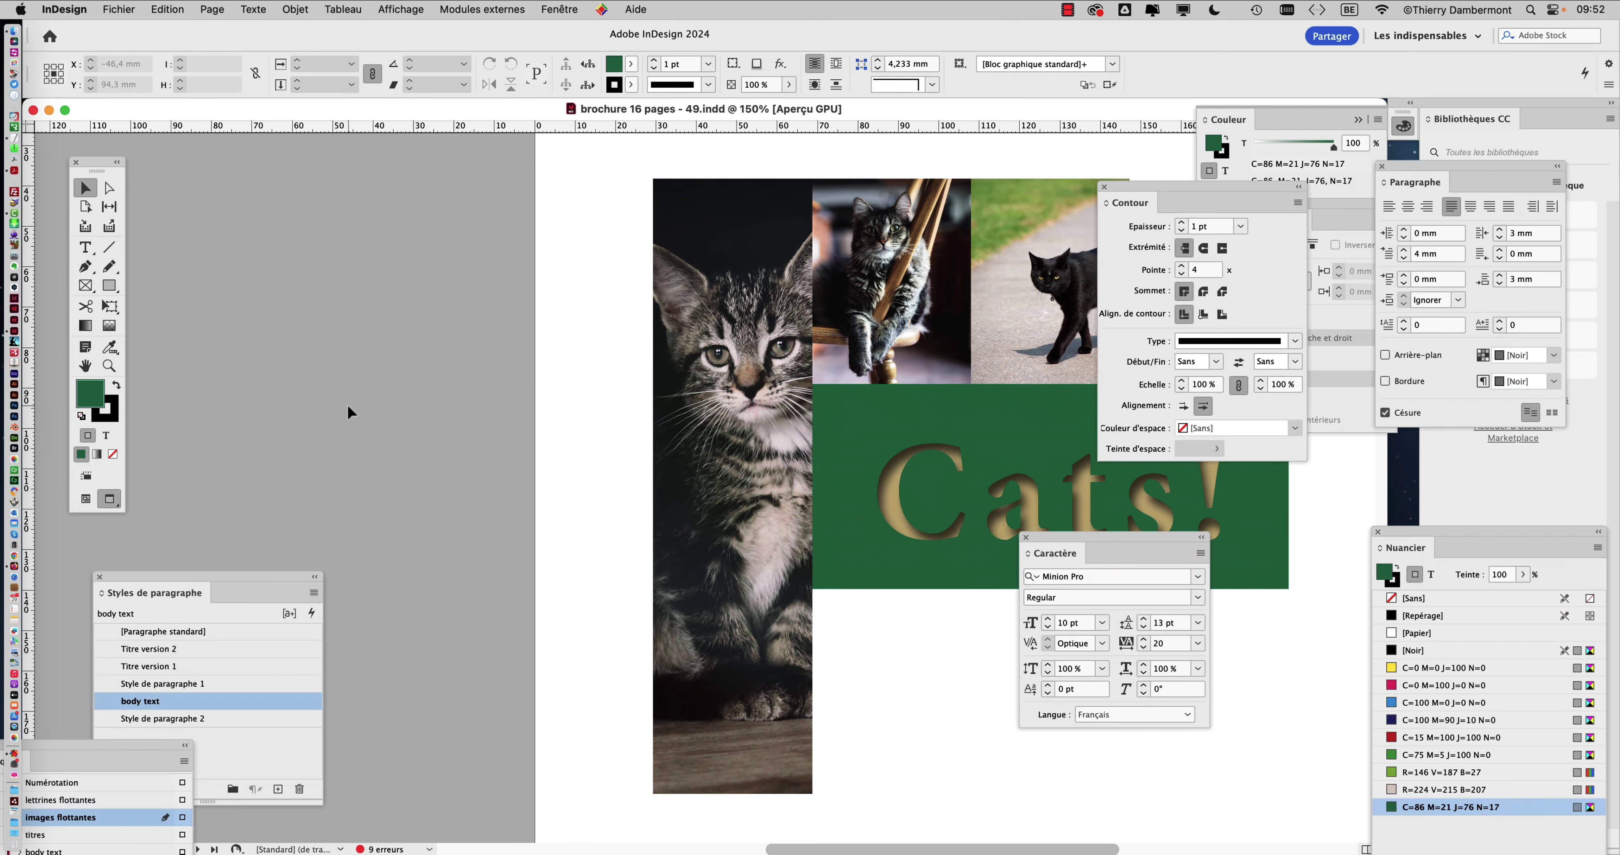
pyautogui.press('Tab')
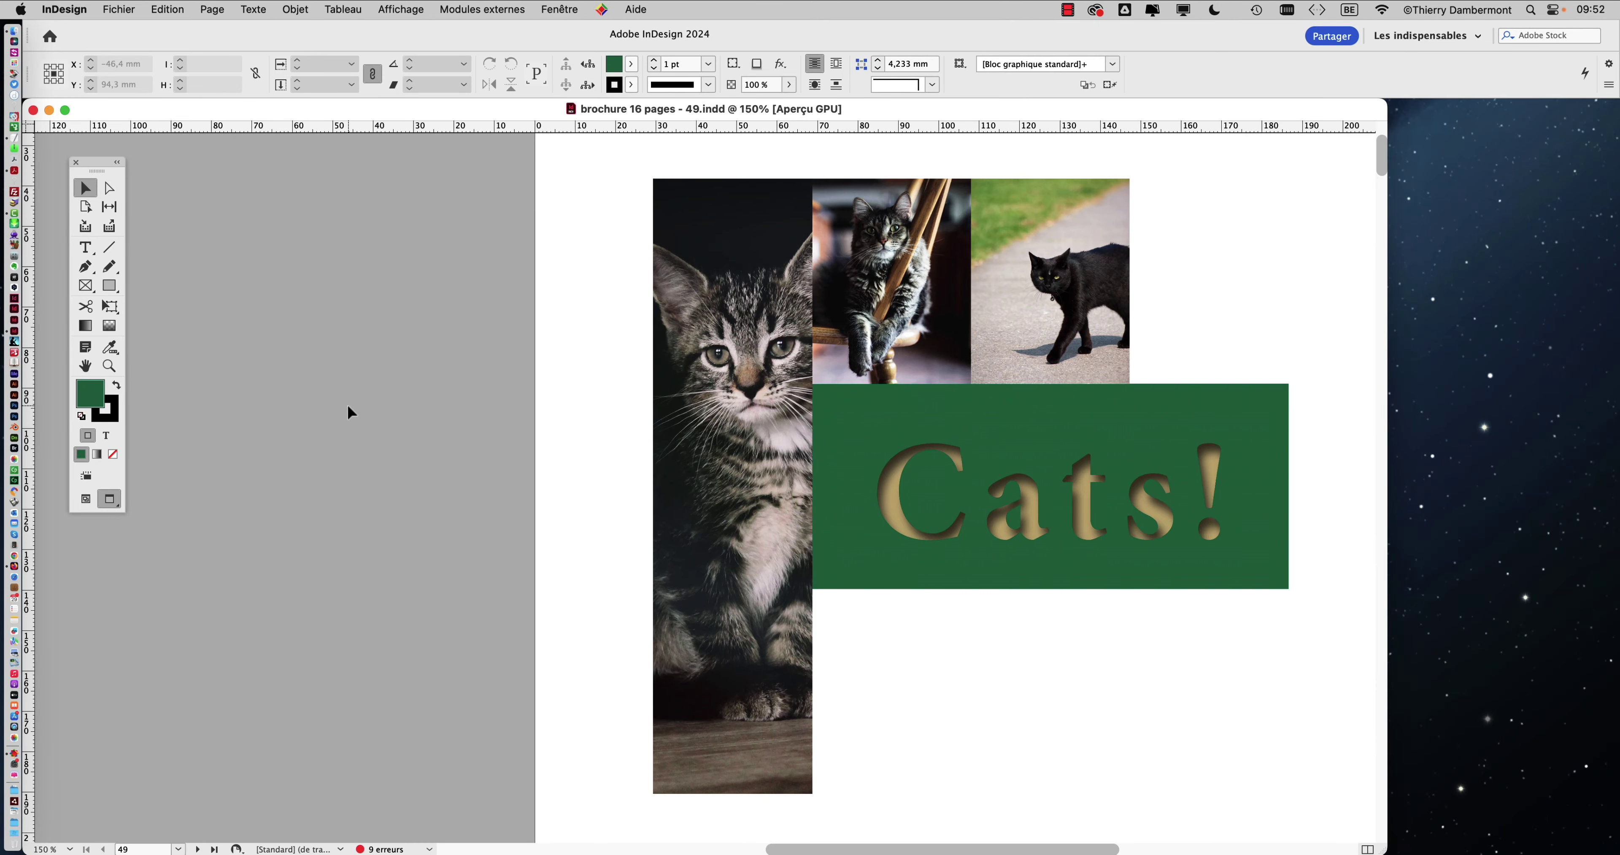
pyautogui.press('Tab')
pyautogui.press('Tab')
# - Cycle the toolbox through its single-column, horizontal and two-column layouts, ending on the two-column layout
pyautogui.press('super+minus')
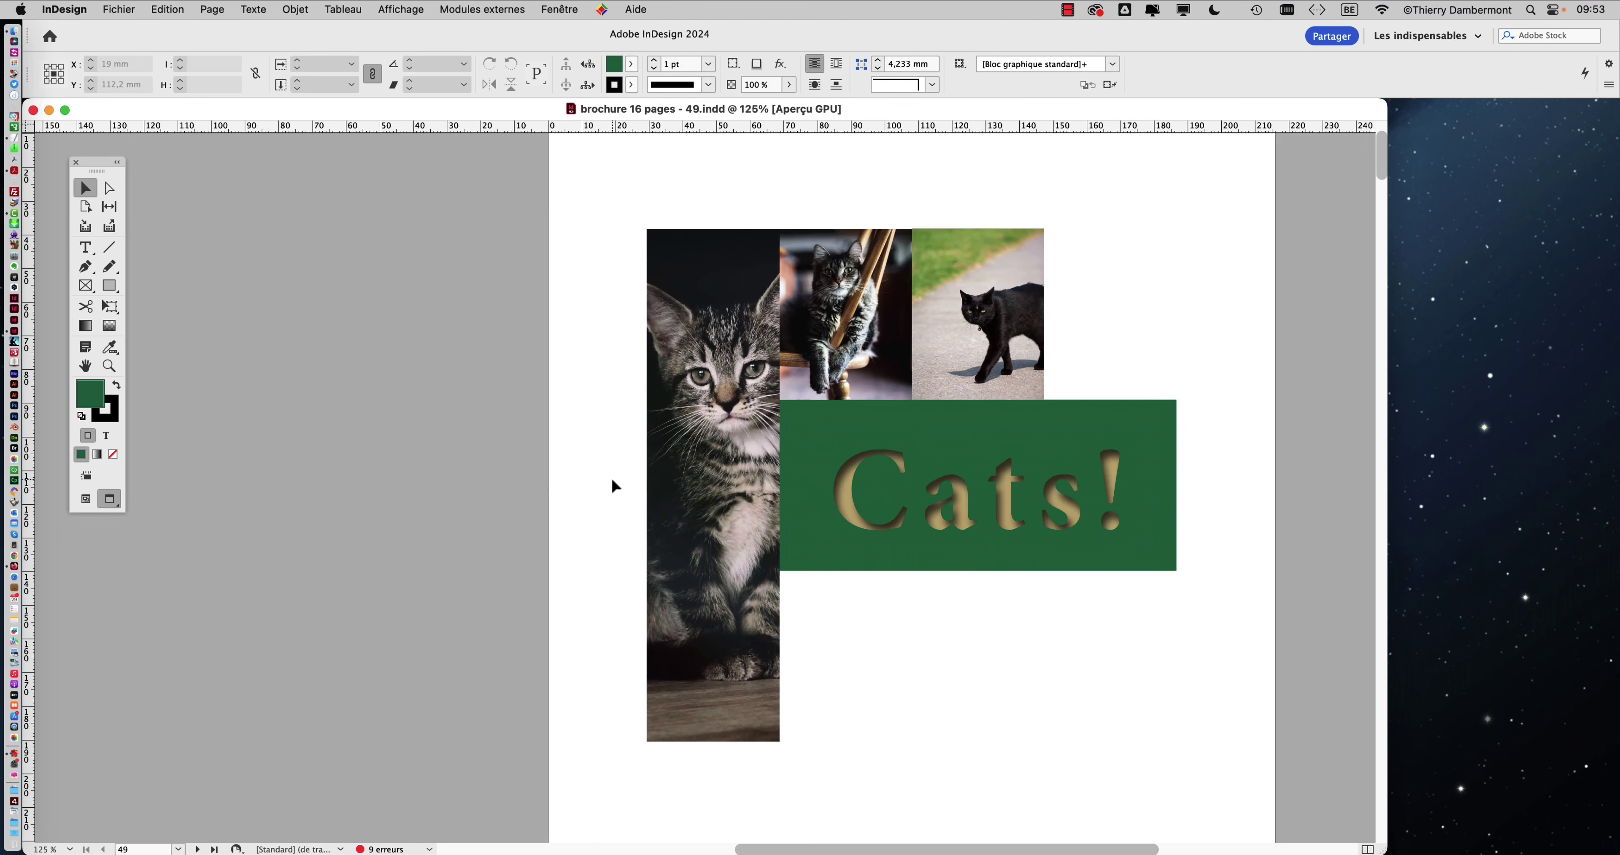
pyautogui.moveTo(99, 162); pyautogui.dragTo(259, 176)
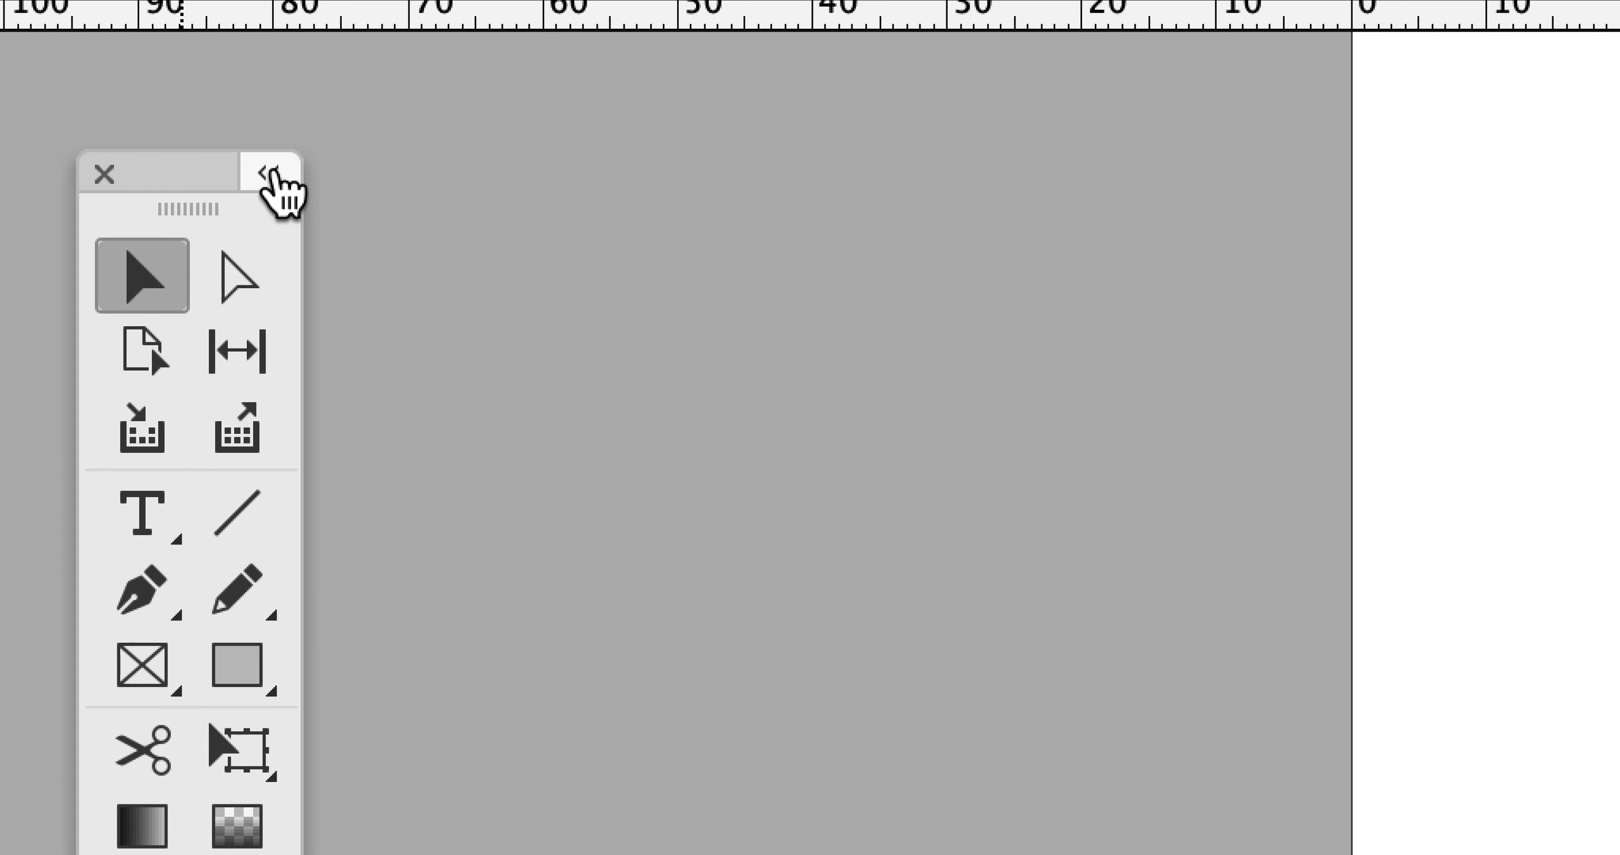
pyautogui.click(278, 168)
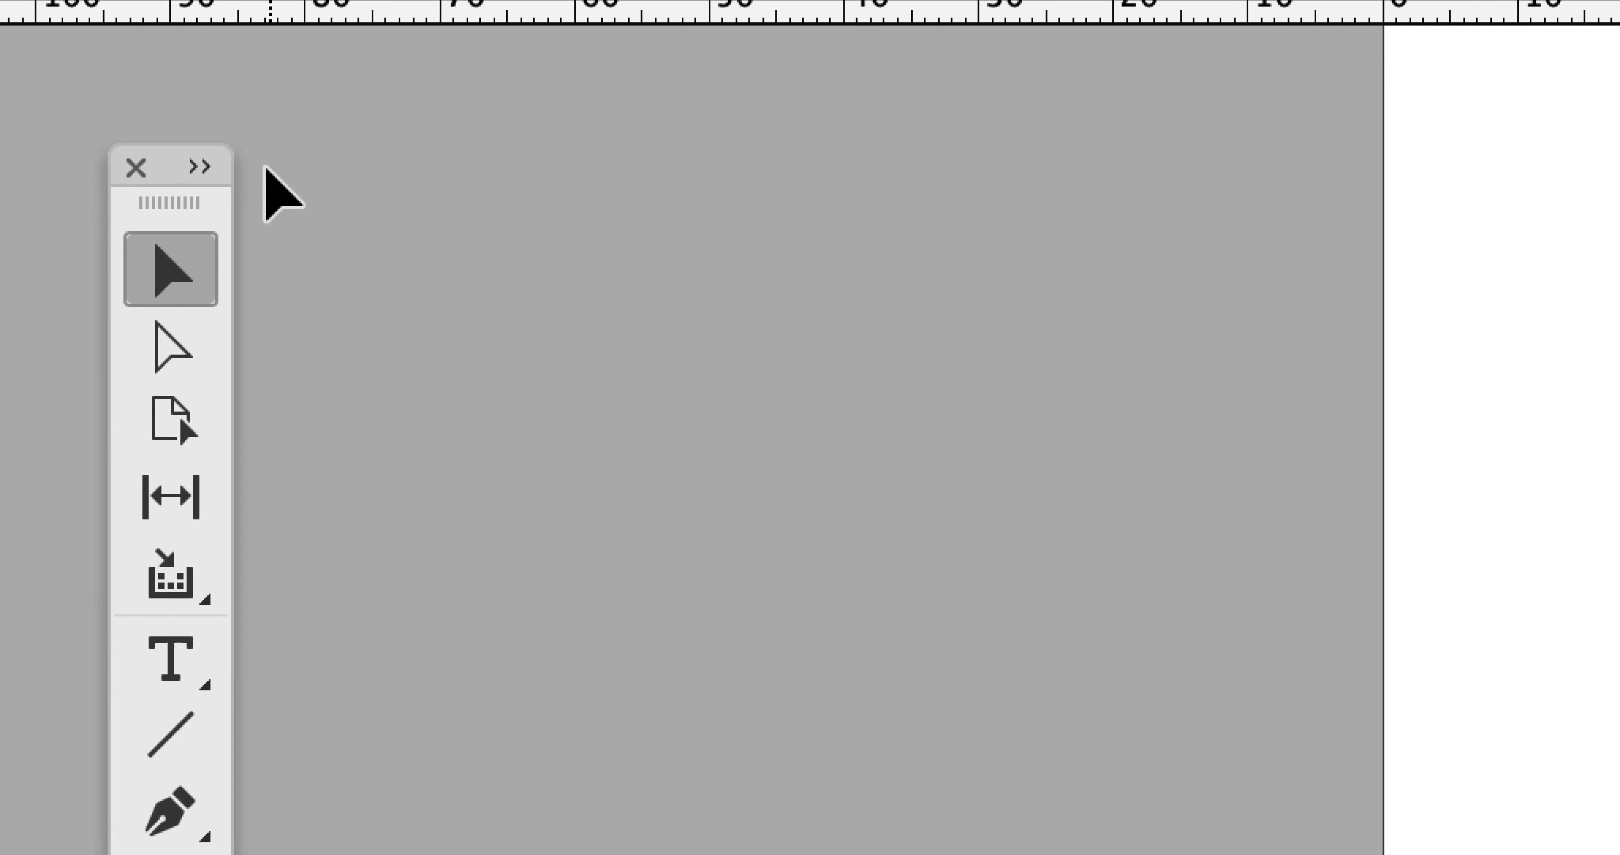
pyautogui.click(198, 167)
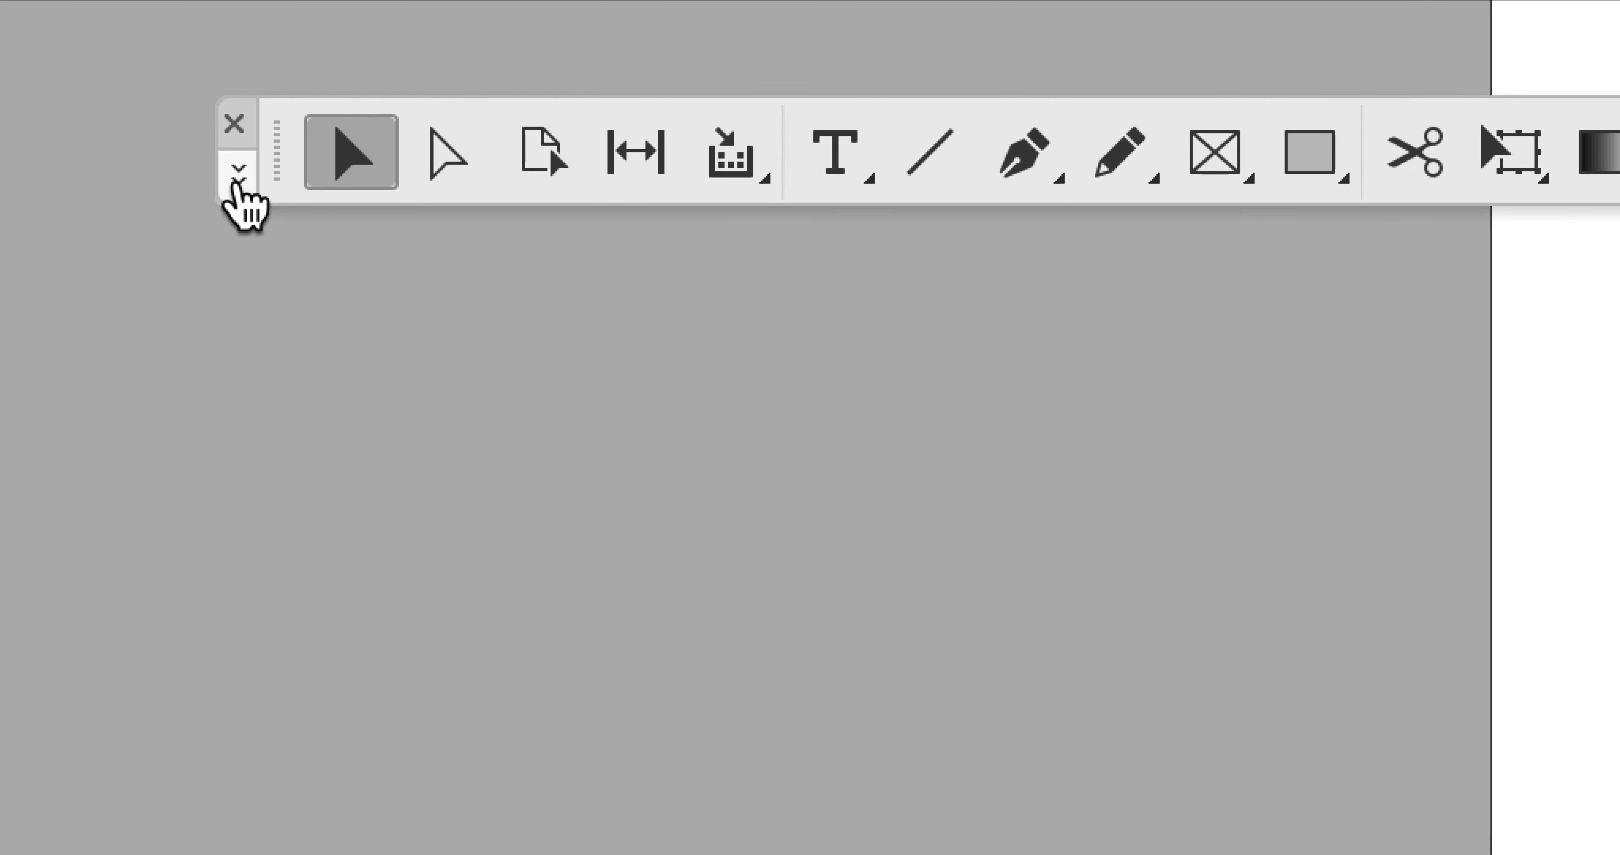
pyautogui.click(238, 181)
pyautogui.click(277, 168)
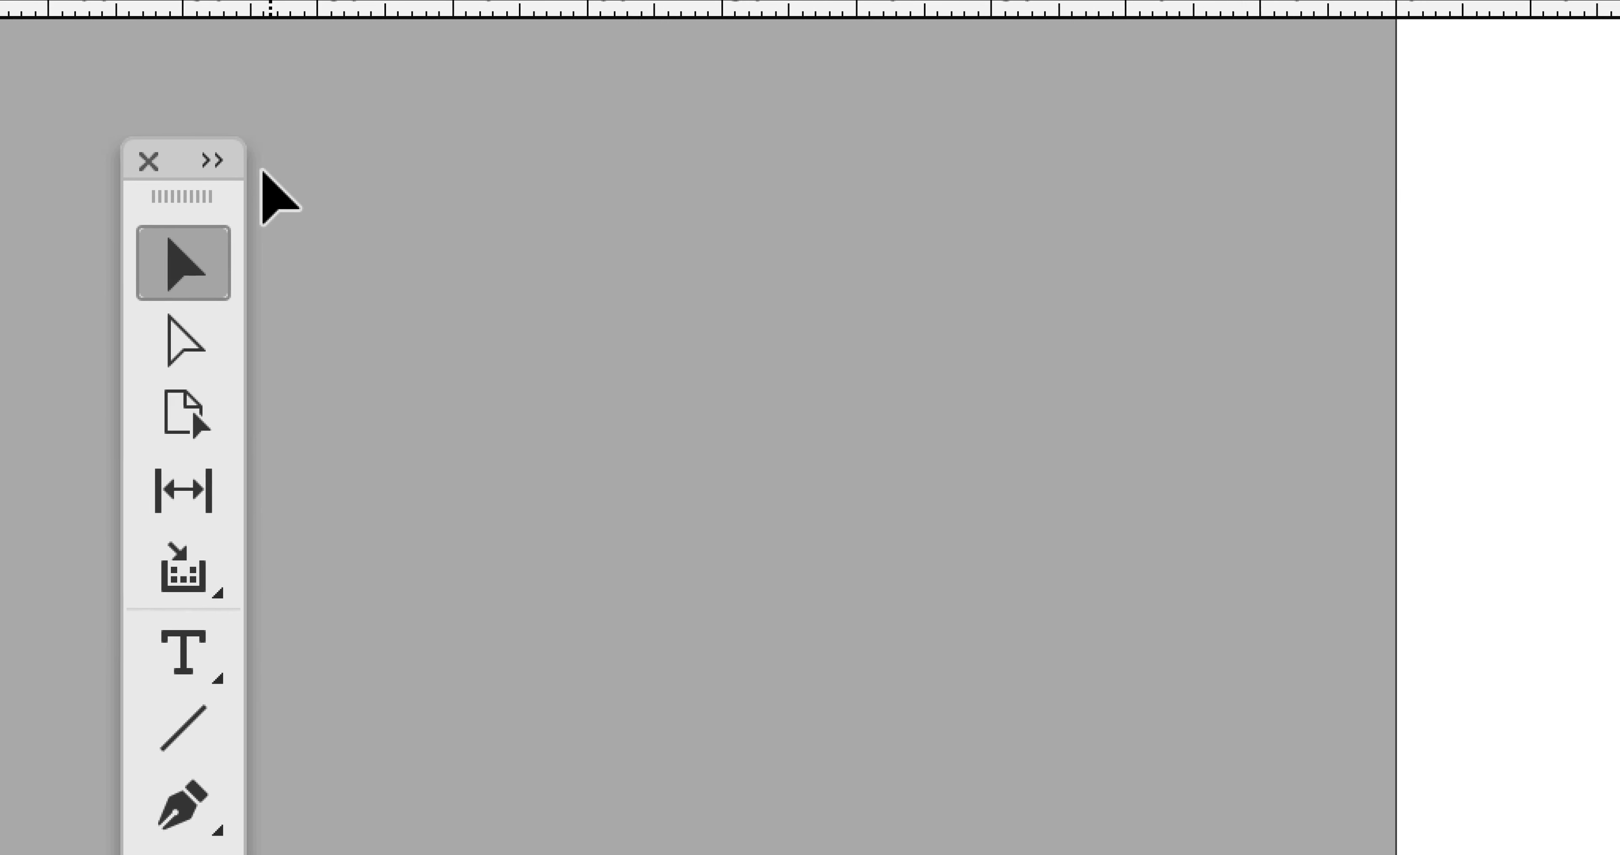
pyautogui.click(212, 160)
pyautogui.click(236, 174)
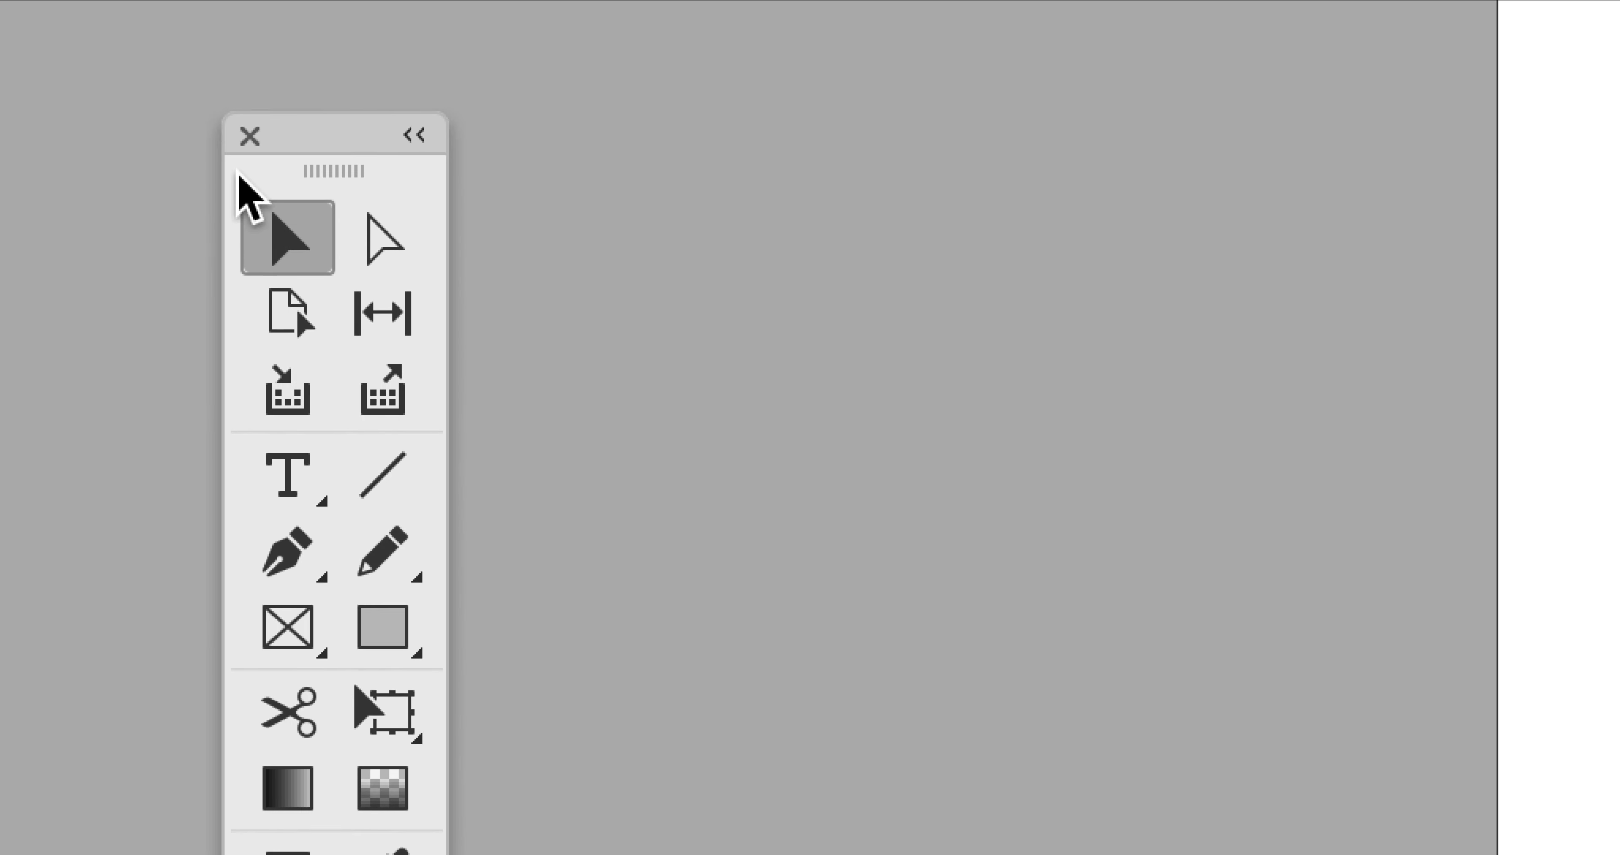
# - Close the toolbox, display it again, and reposition it on the grey pasteboard beside the page
pyautogui.click(250, 136)
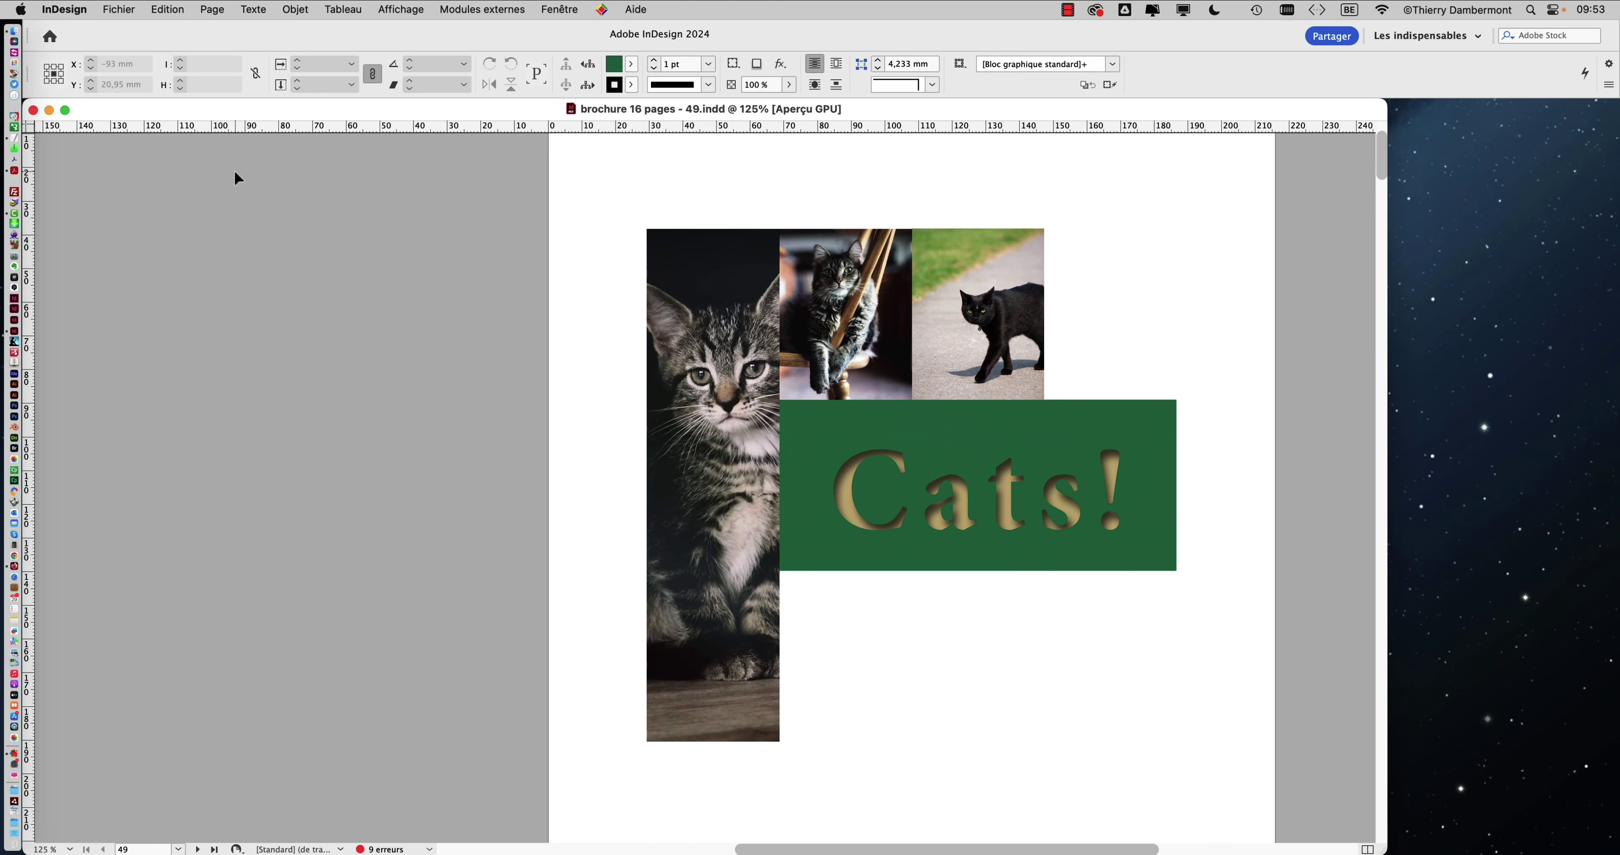
pyautogui.click(559, 9)
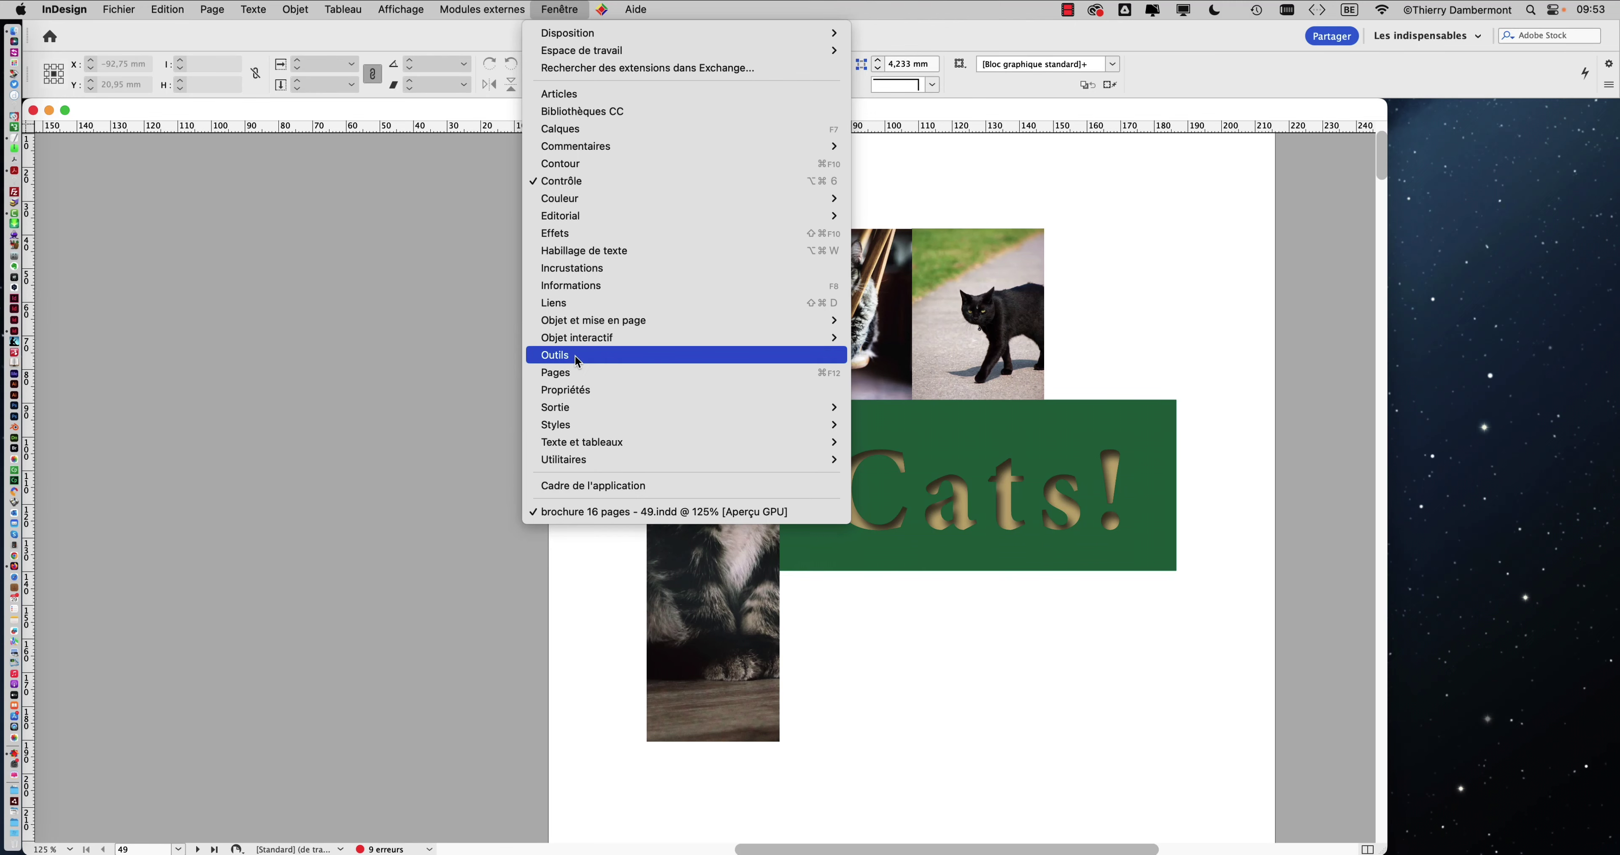
pyautogui.click(578, 362)
pyautogui.moveTo(273, 171); pyautogui.dragTo(144, 170)
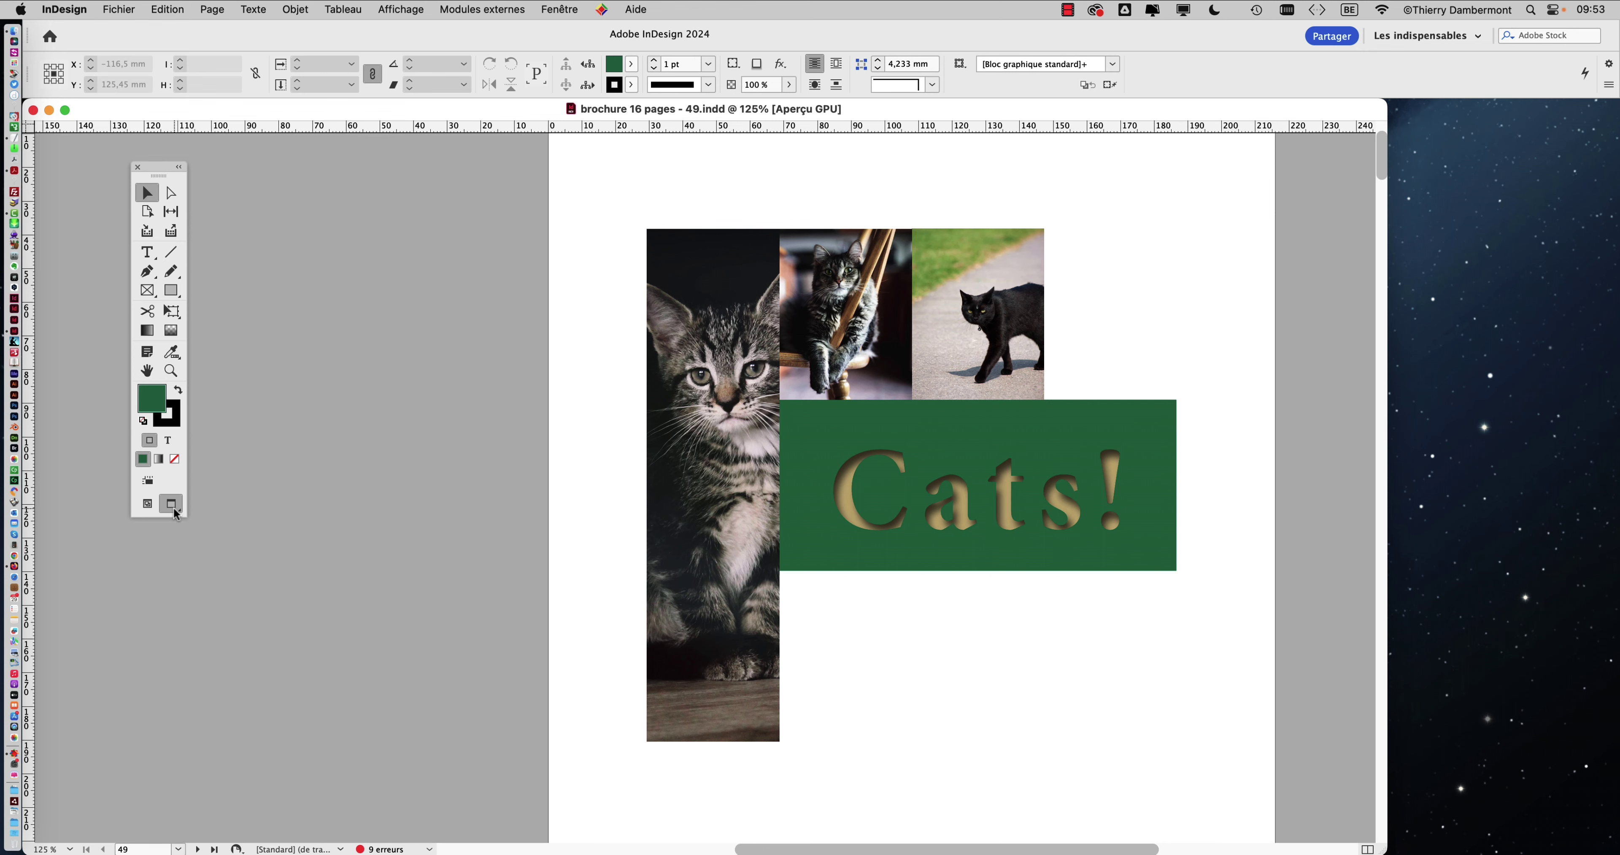
# - Zoom out to 75% to view the whole cover page
pyautogui.press('super+minus')
pyautogui.press('super+minus')
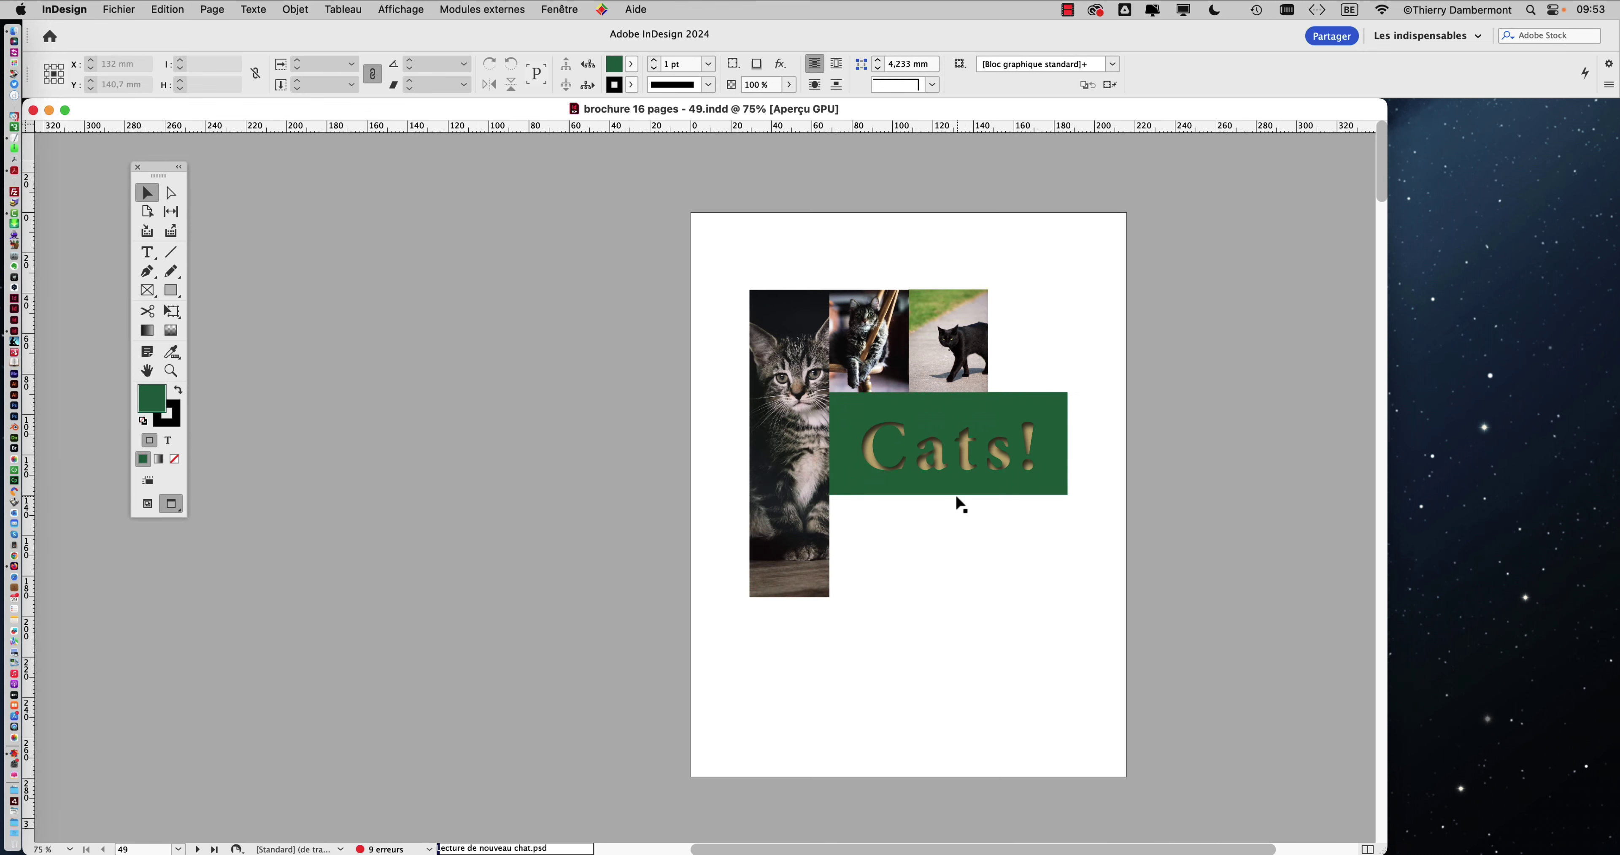
# - Save the document as a new InDesign 2024 file named "brochure 16 pages - 50.indd" in the same brochure folder
pyautogui.moveTo(617, 457); pyautogui.dragTo(547, 454)
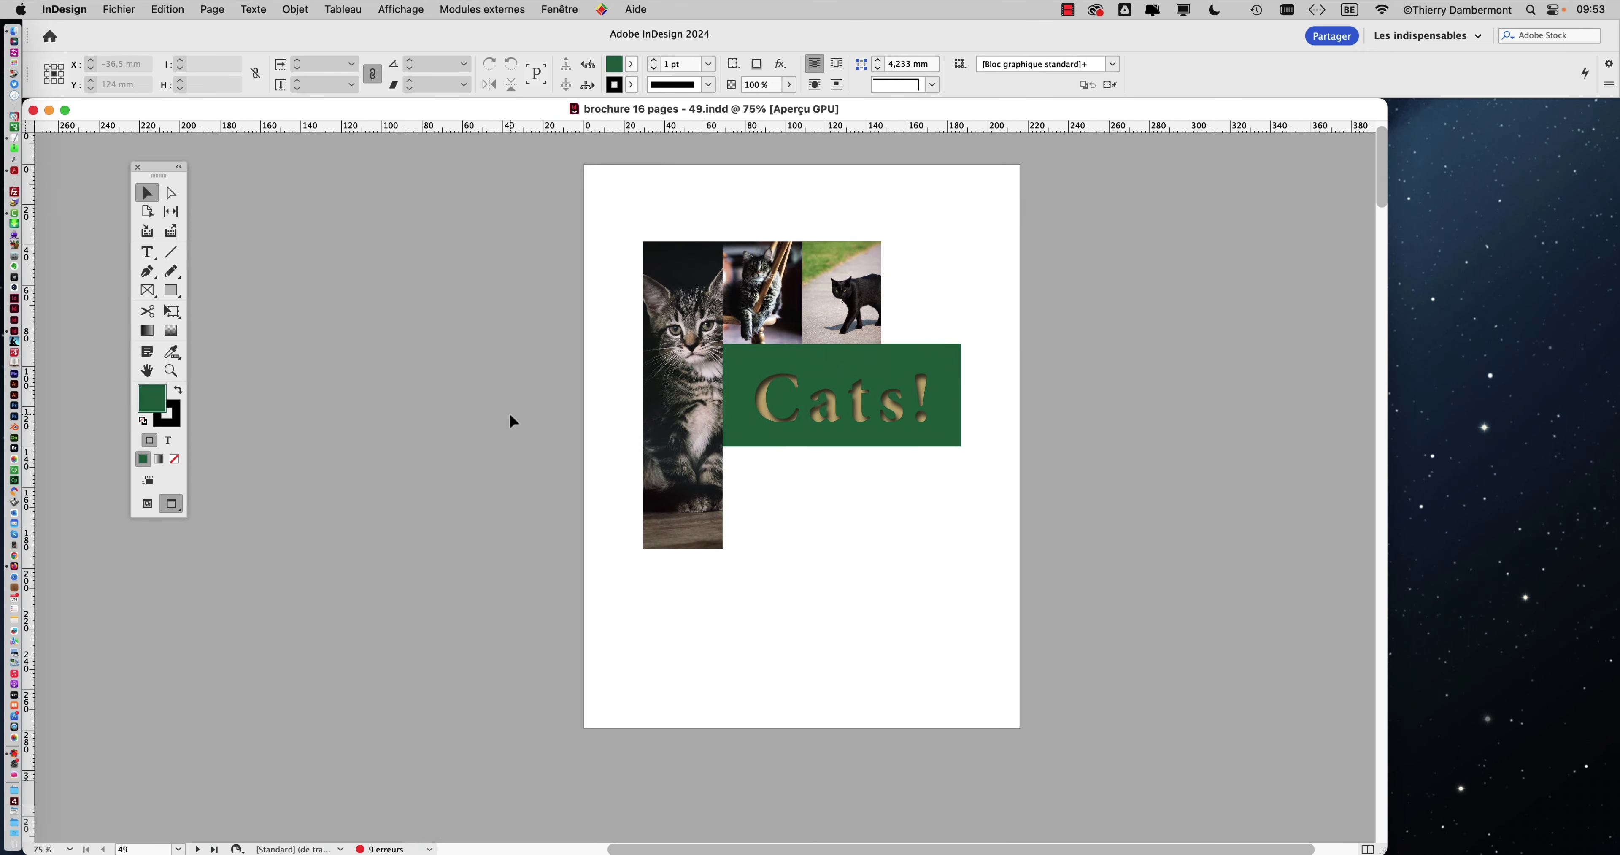
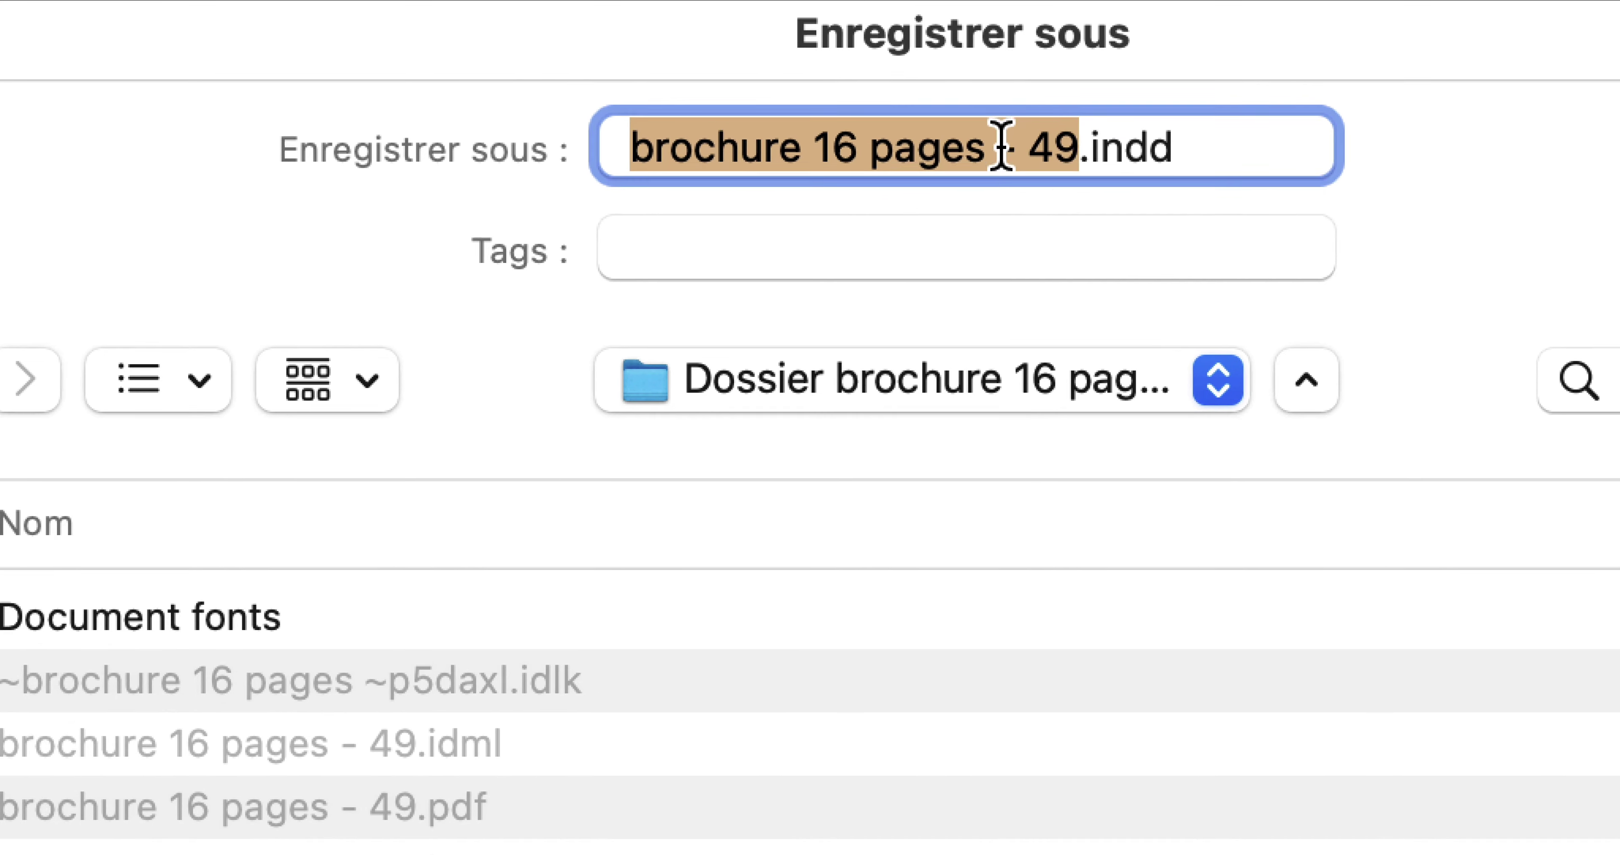
pyautogui.click(1164, 162)
pyautogui.press('BackSpace')
pyautogui.press('BackSpace')
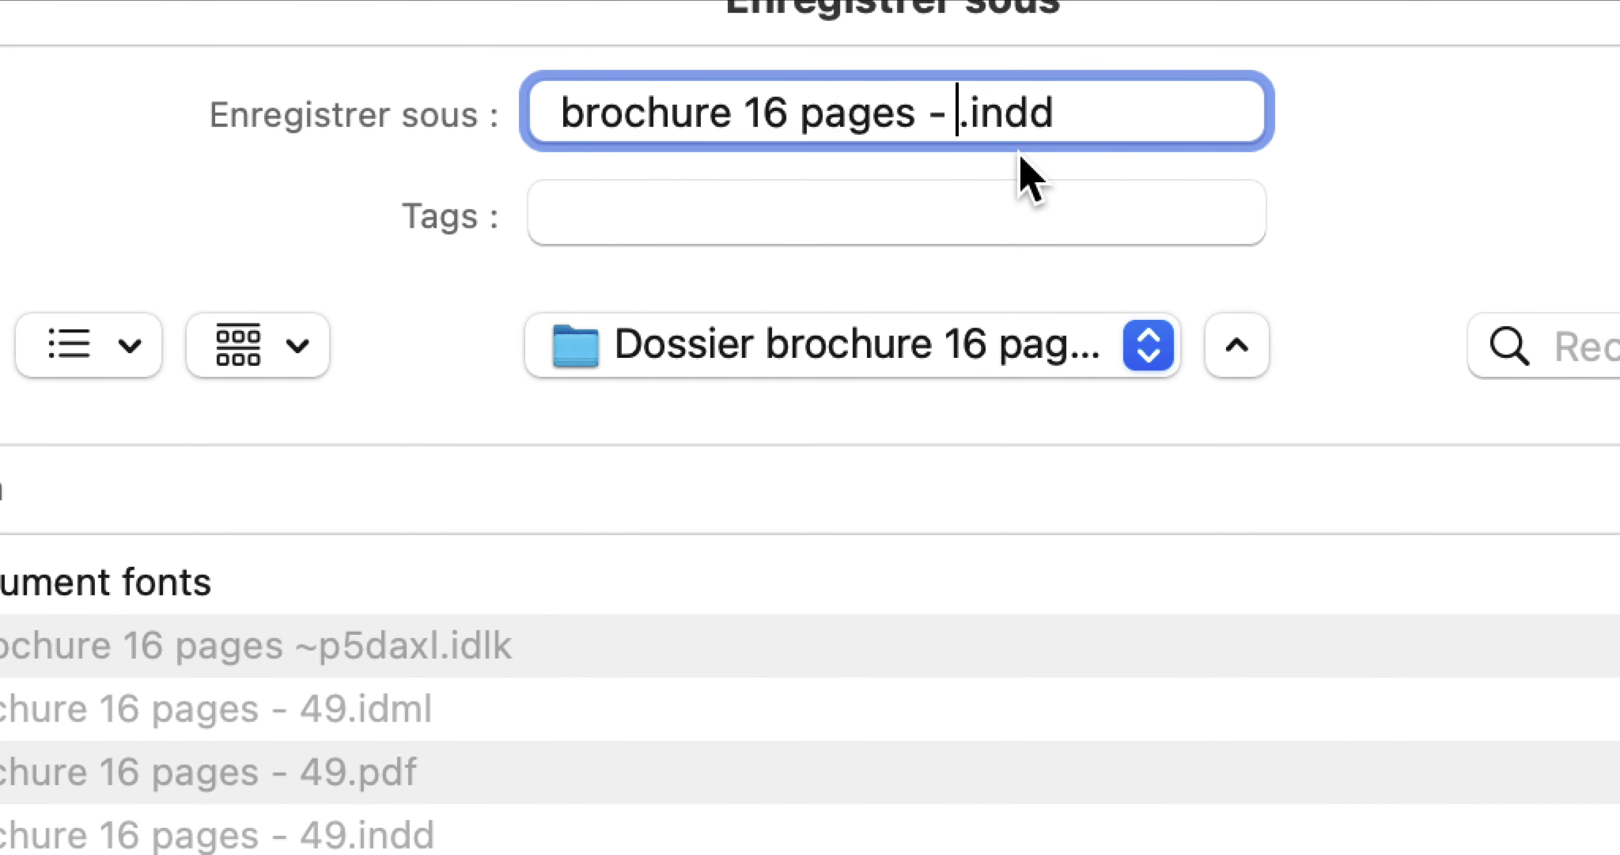
pyautogui.write('50')
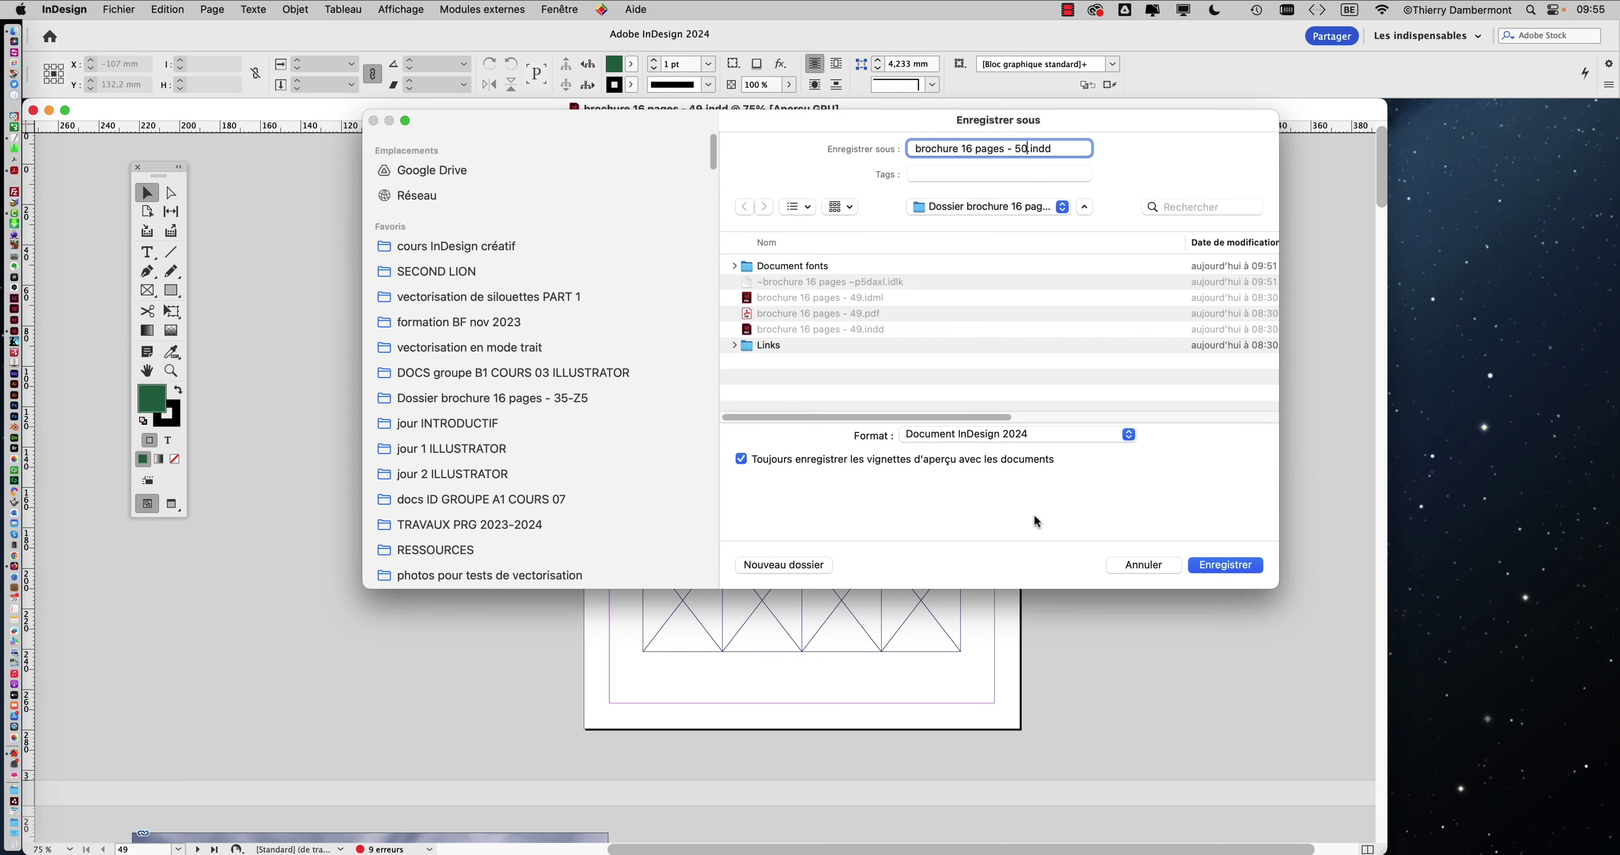
pyautogui.click(1234, 570)
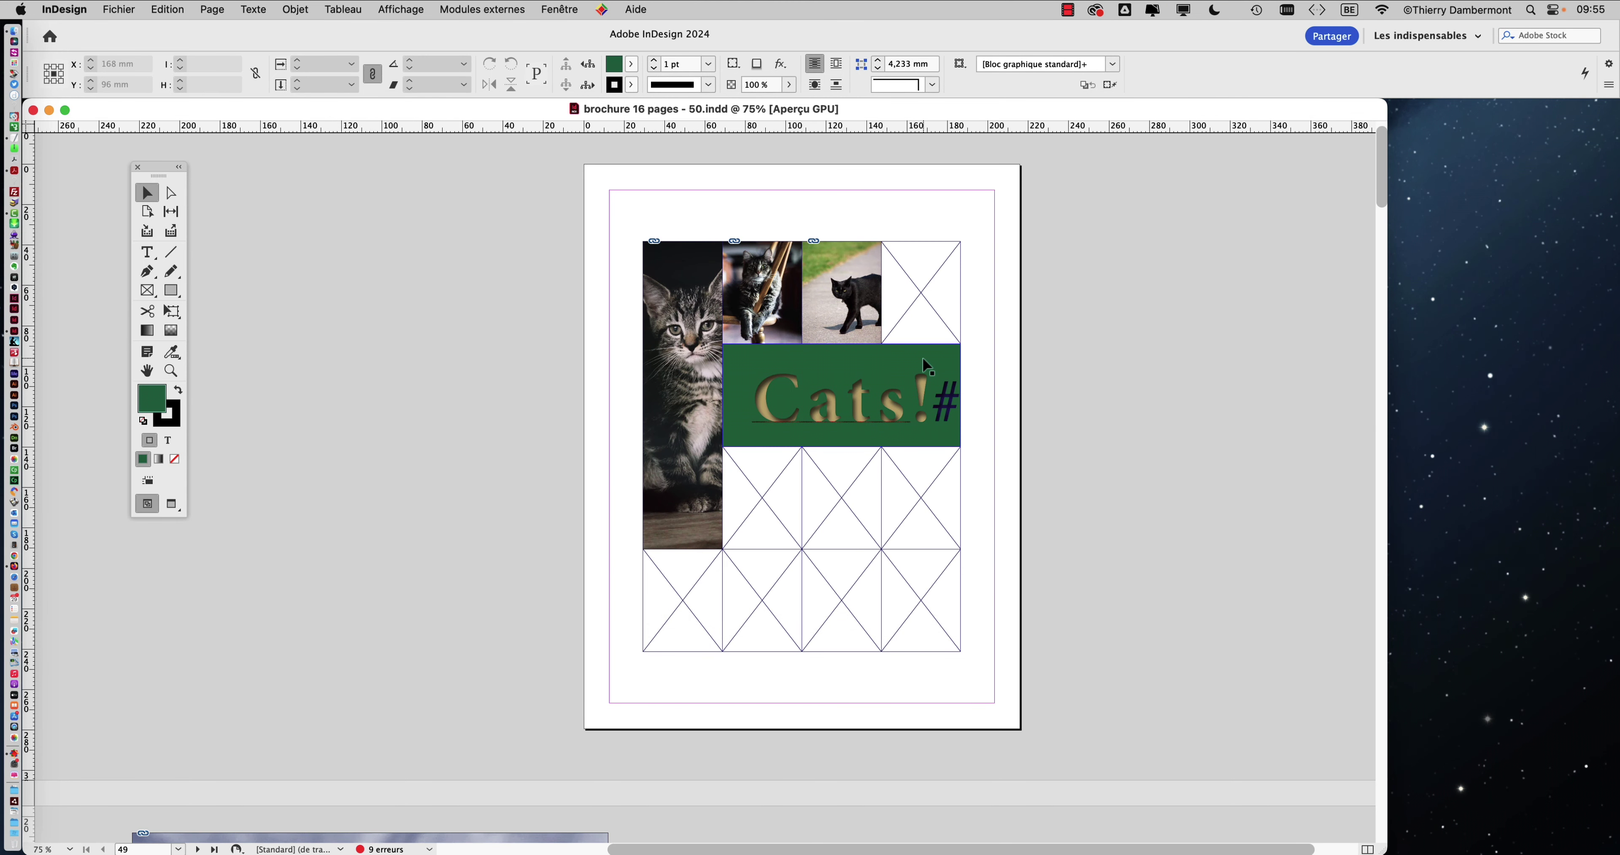
# - Select several empty picture frames in the grid below the Cats! title one after another
pyautogui.scroll(1, 905, 477)
pyautogui.moveTo(690, 509); pyautogui.dragTo(501, 439)
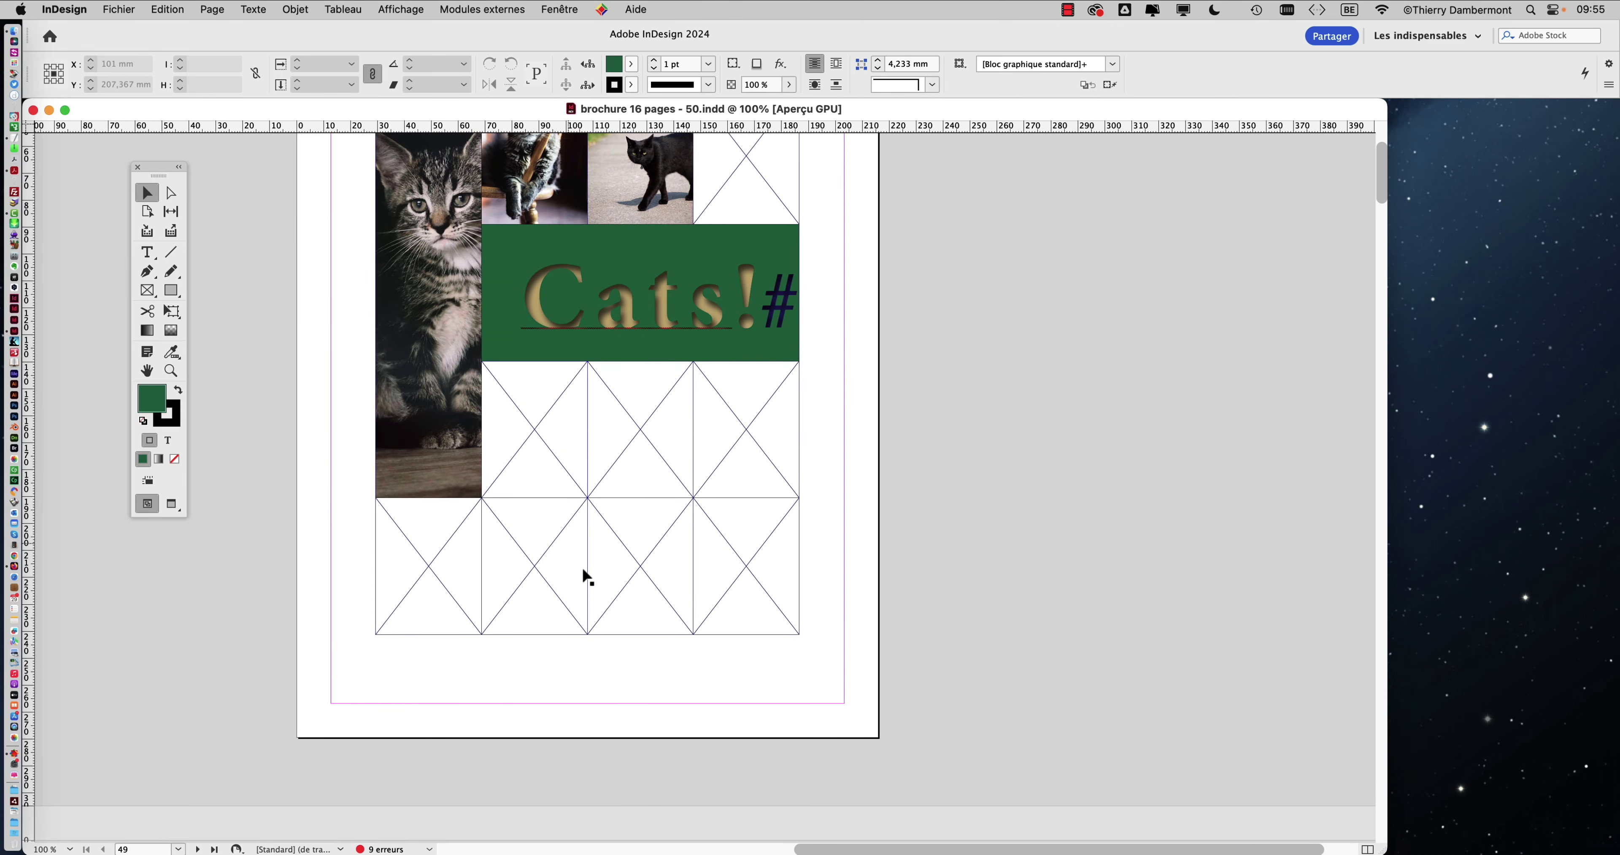
pyautogui.click(551, 547)
pyautogui.click(739, 566)
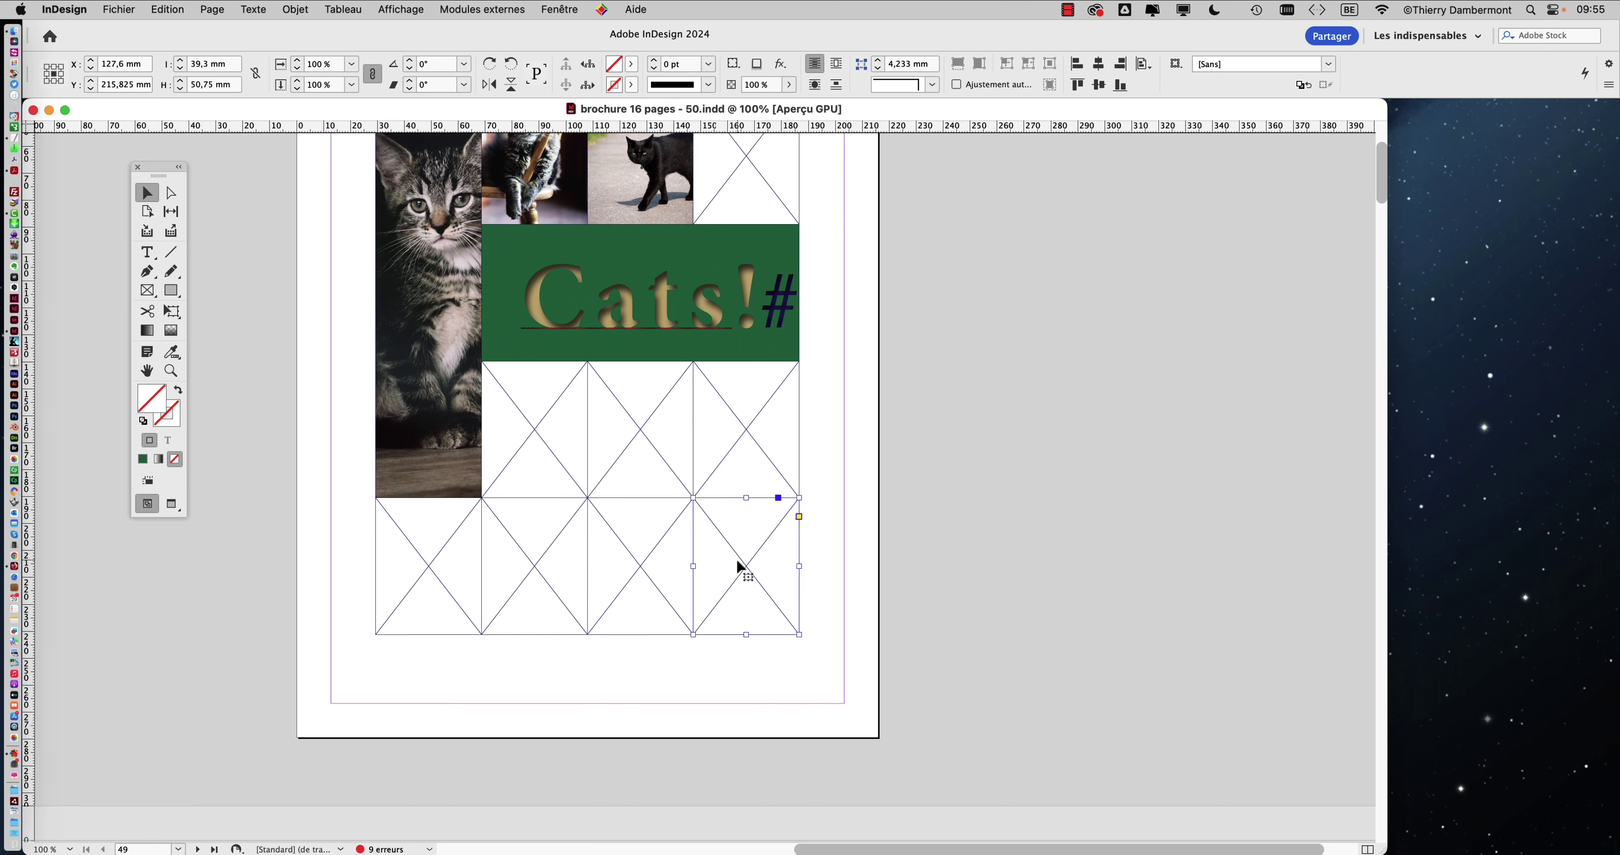
pyautogui.scroll(1, 575, 556)
pyautogui.click(564, 546)
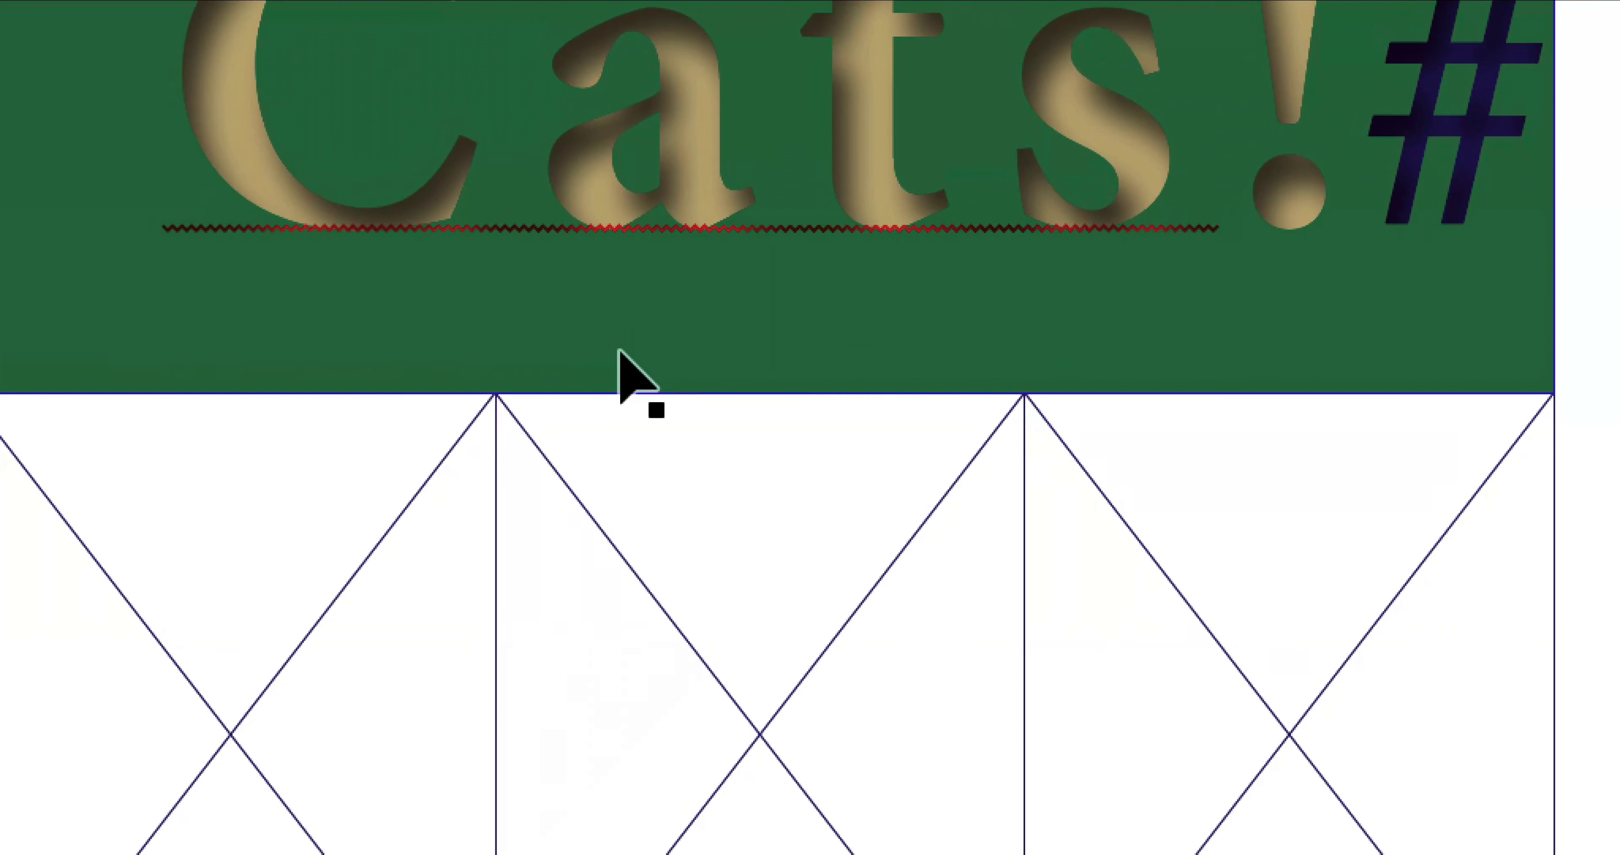
# - Delete the exclamation mark from the "Cats!" title in the green frame, and leave nothing selected
pyautogui.click(620, 350)
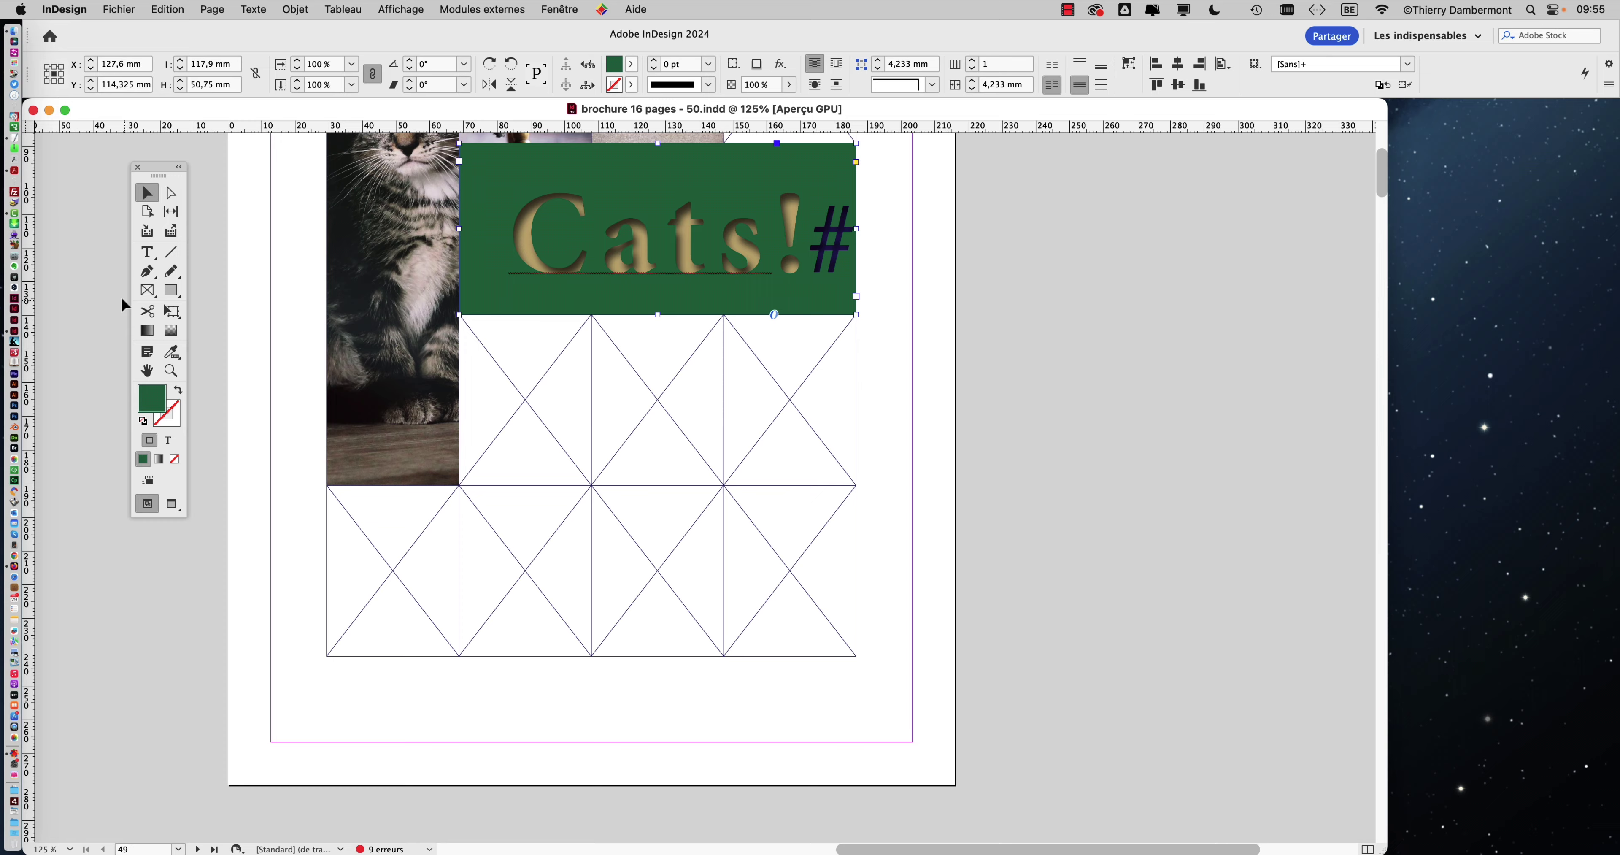
pyautogui.click(132, 255)
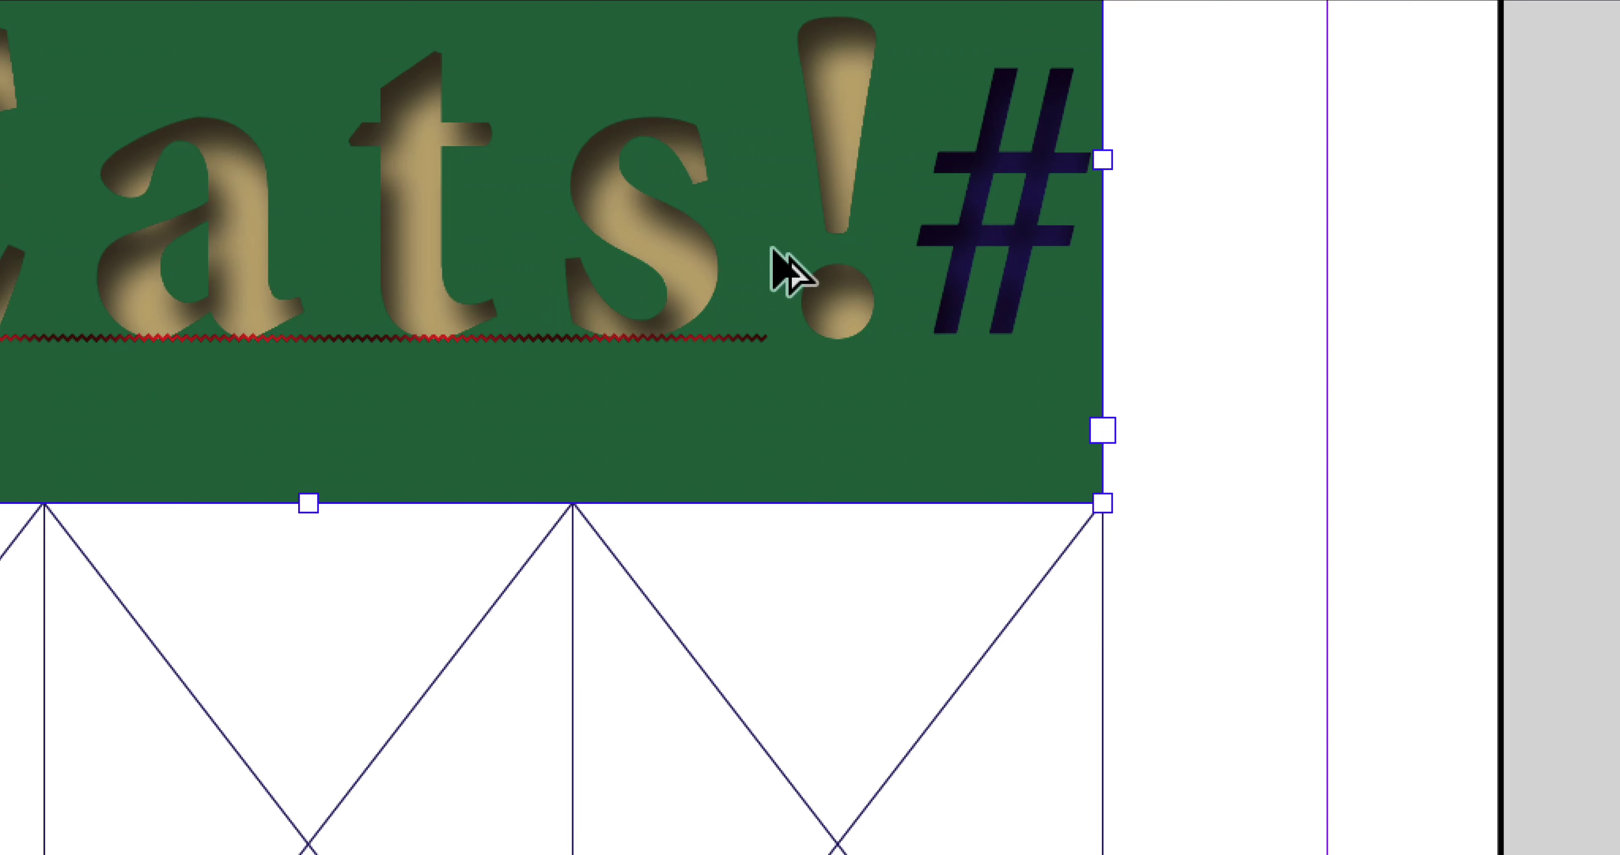
pyautogui.doubleClick(860, 235)
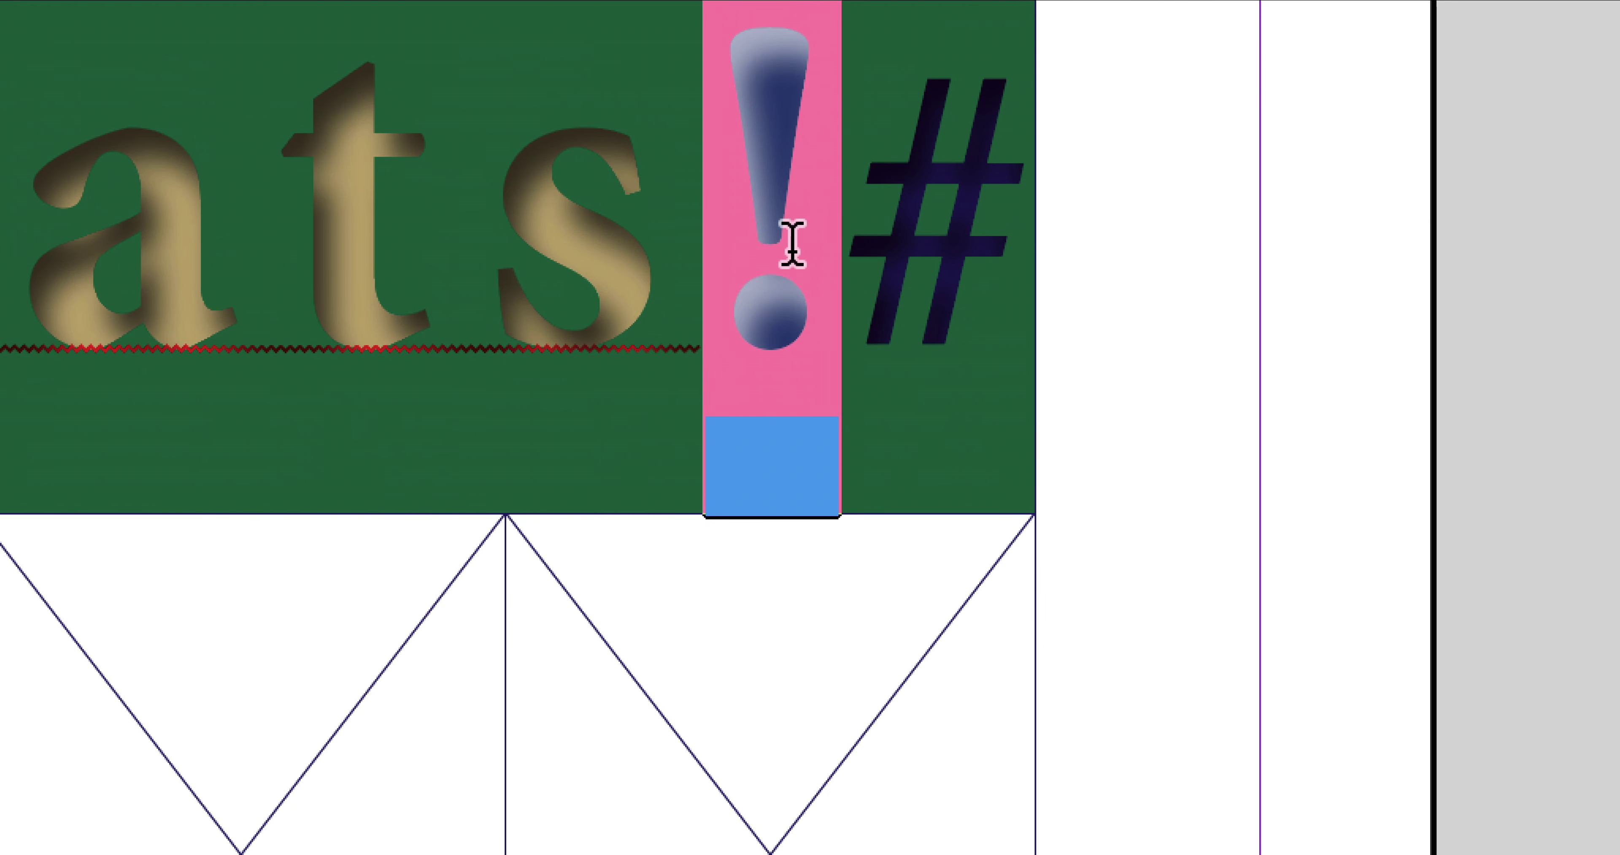
pyautogui.click(666, 242)
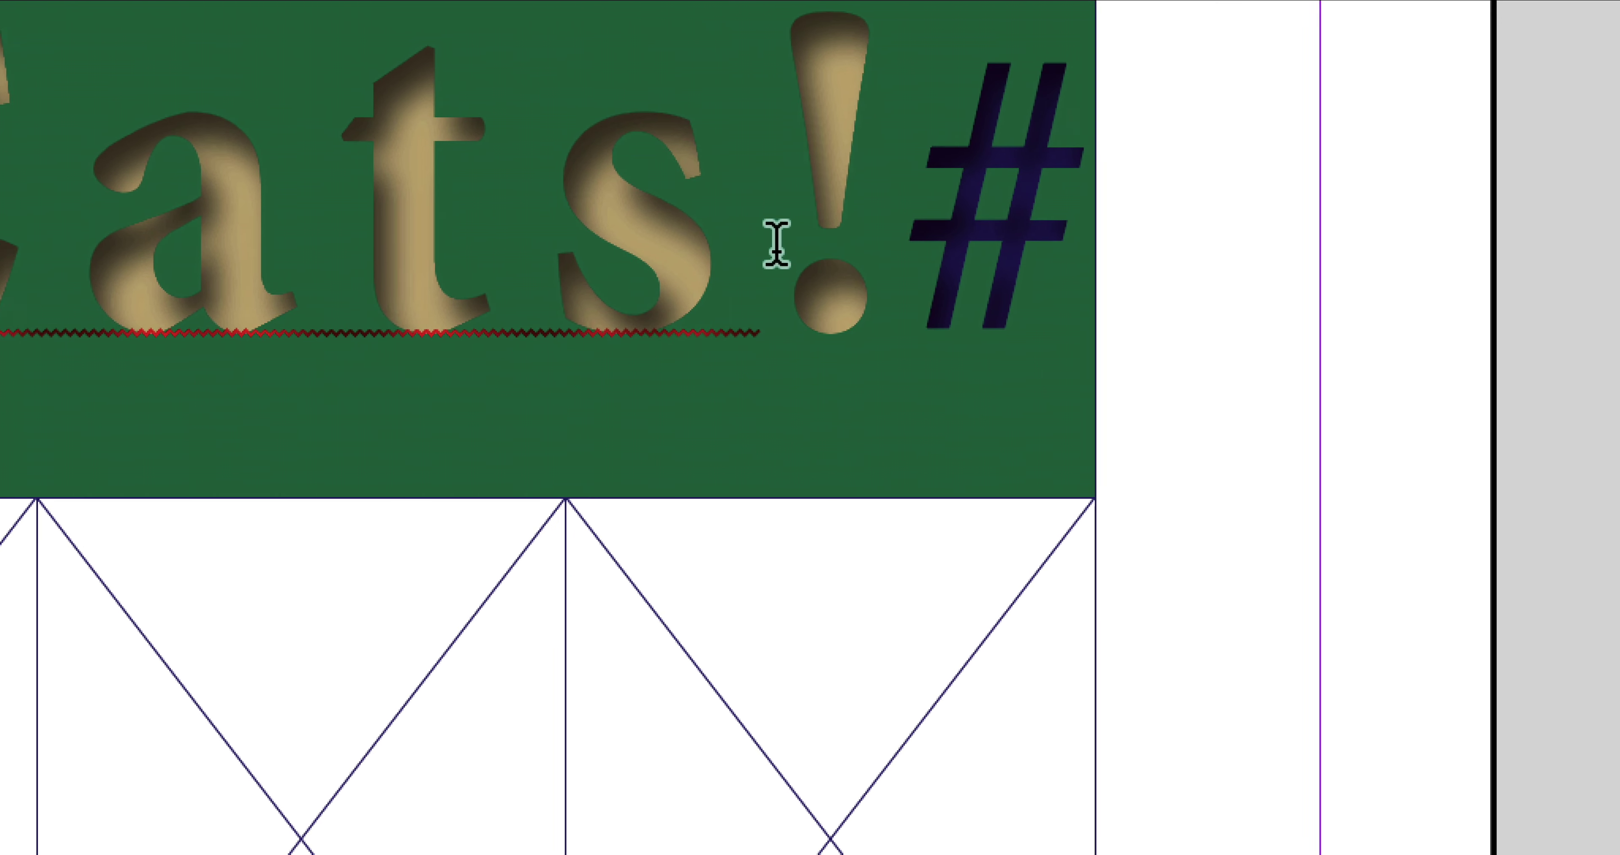
pyautogui.moveTo(777, 244); pyautogui.dragTo(911, 242)
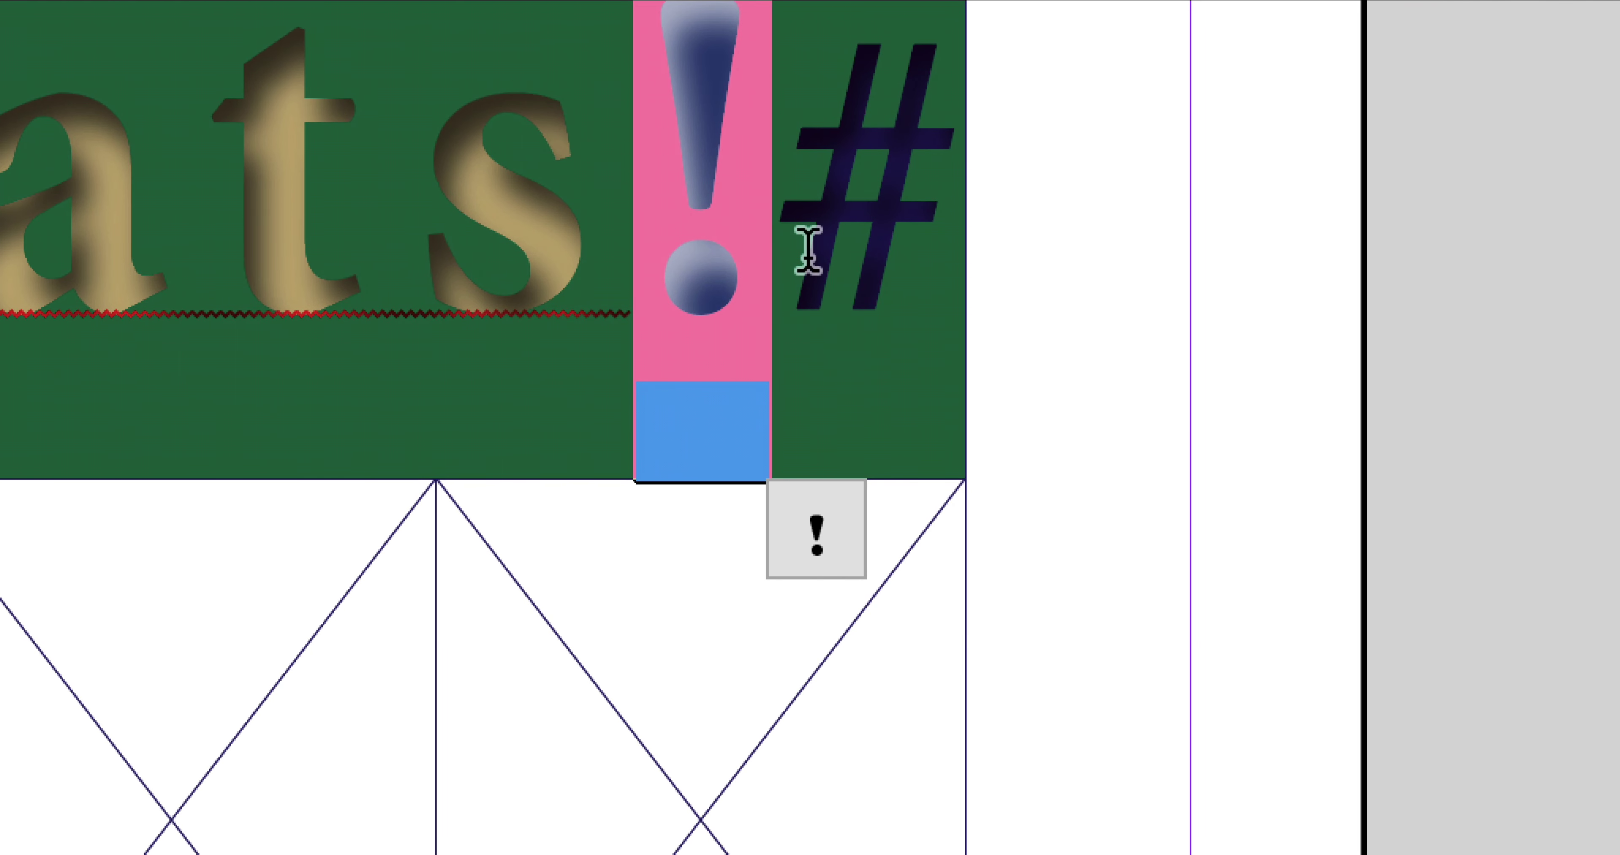
pyautogui.press('BackSpace')
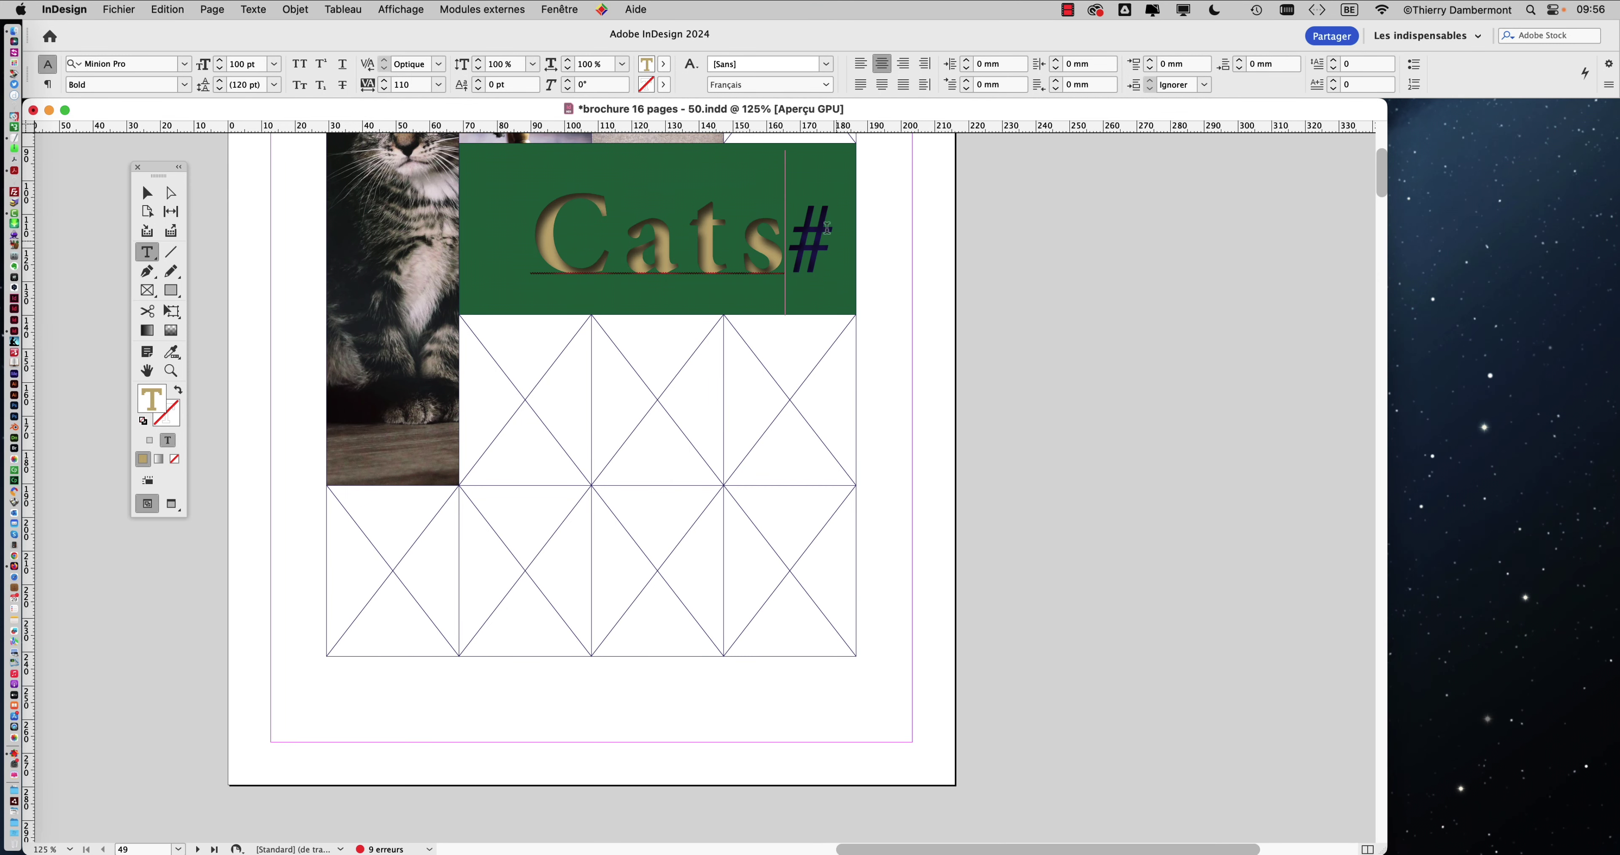
pyautogui.click(146, 193)
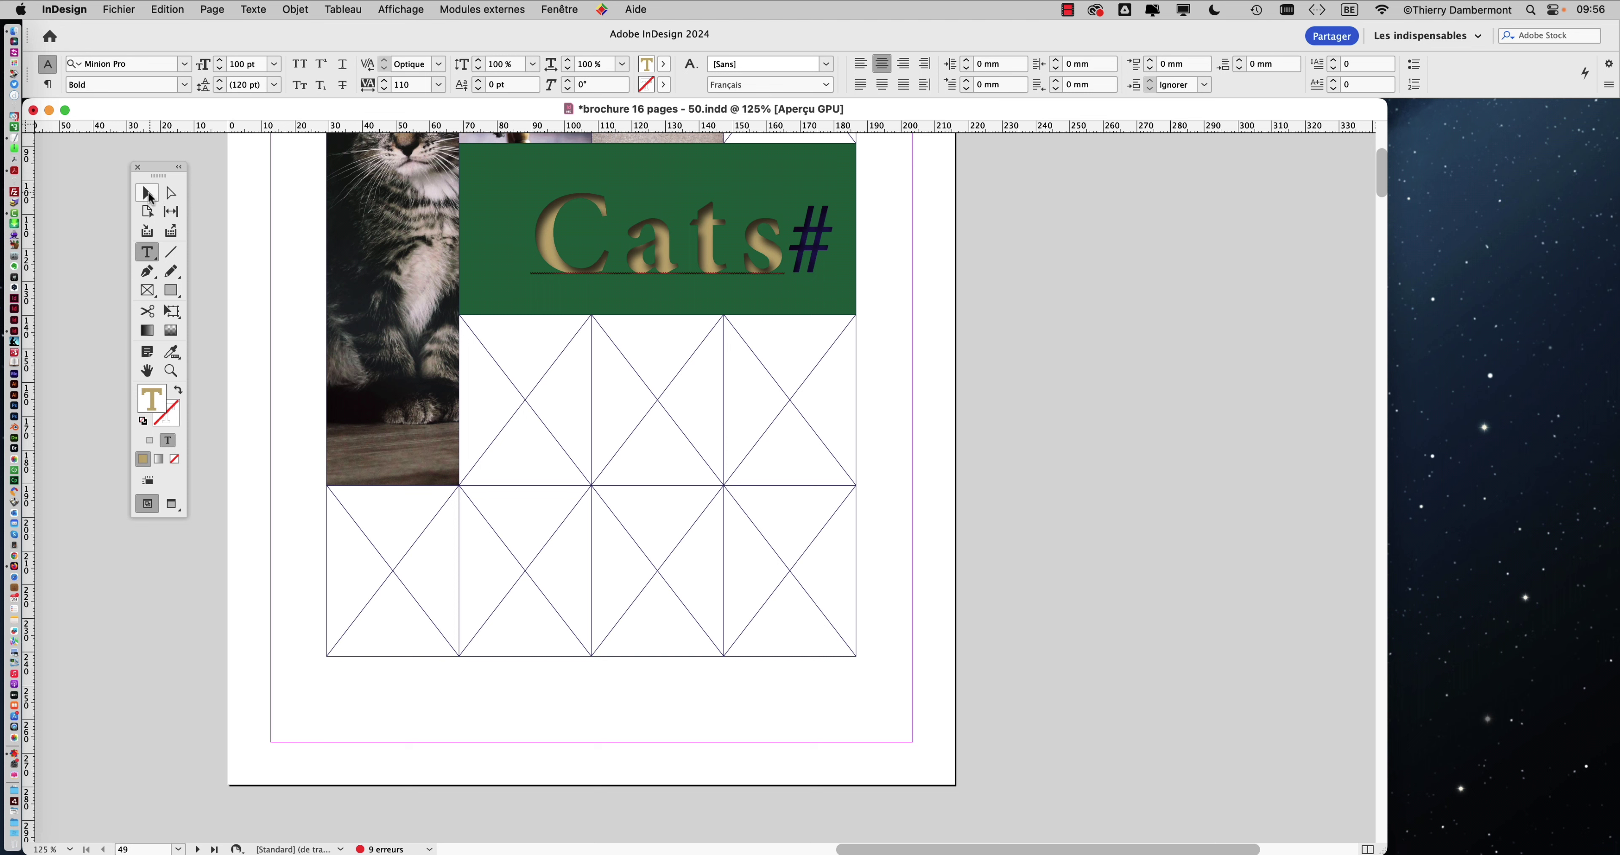
pyautogui.click(942, 338)
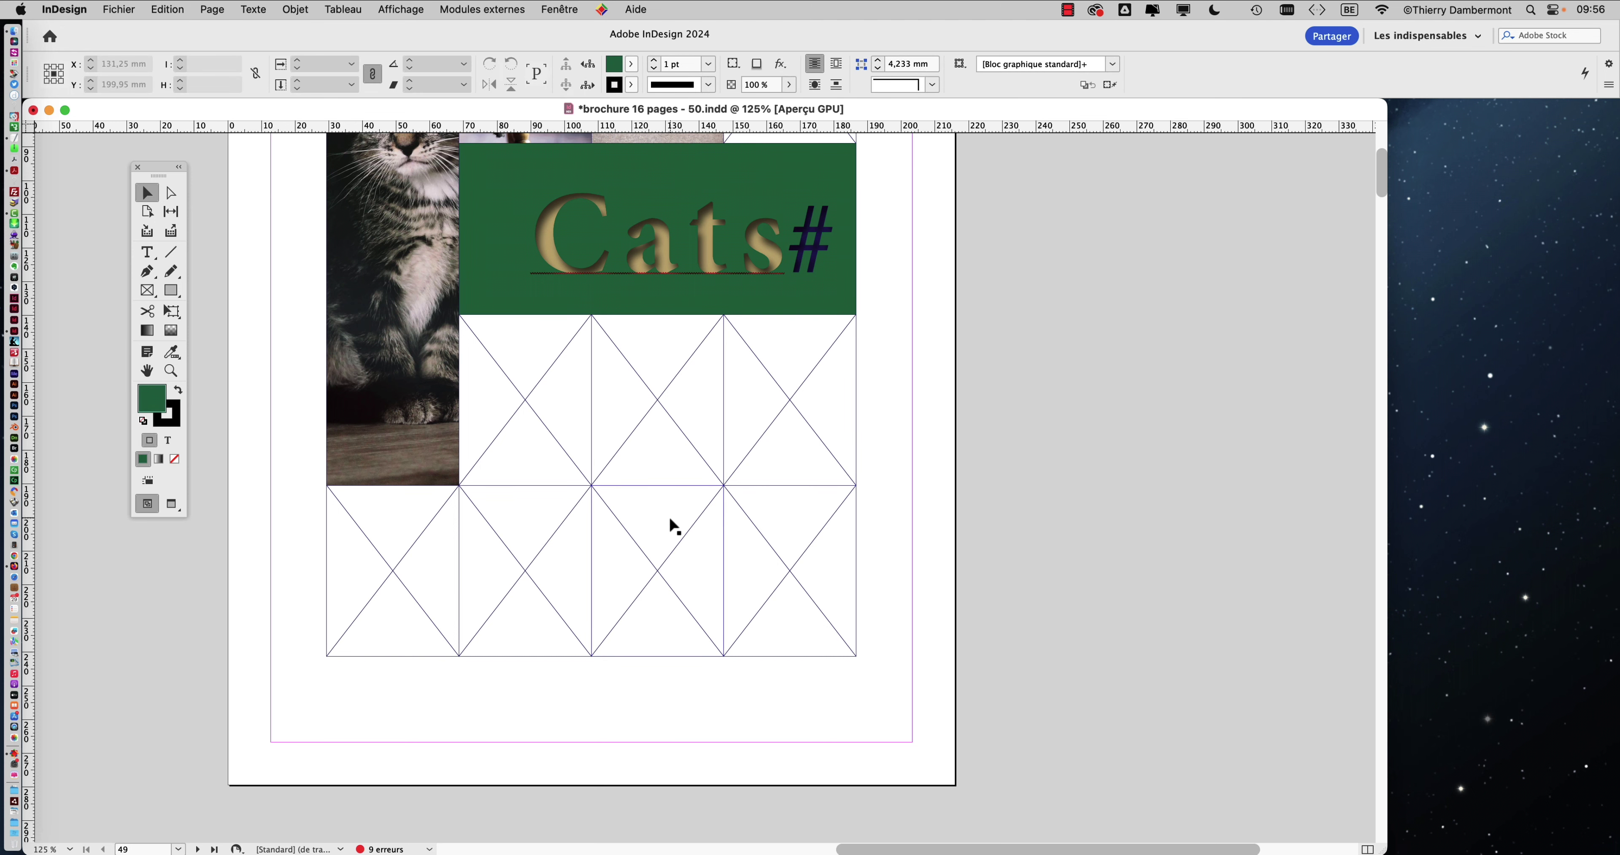
# - Select the empty picture frames in the grid's lowest row in turn
pyautogui.press('super+minus')
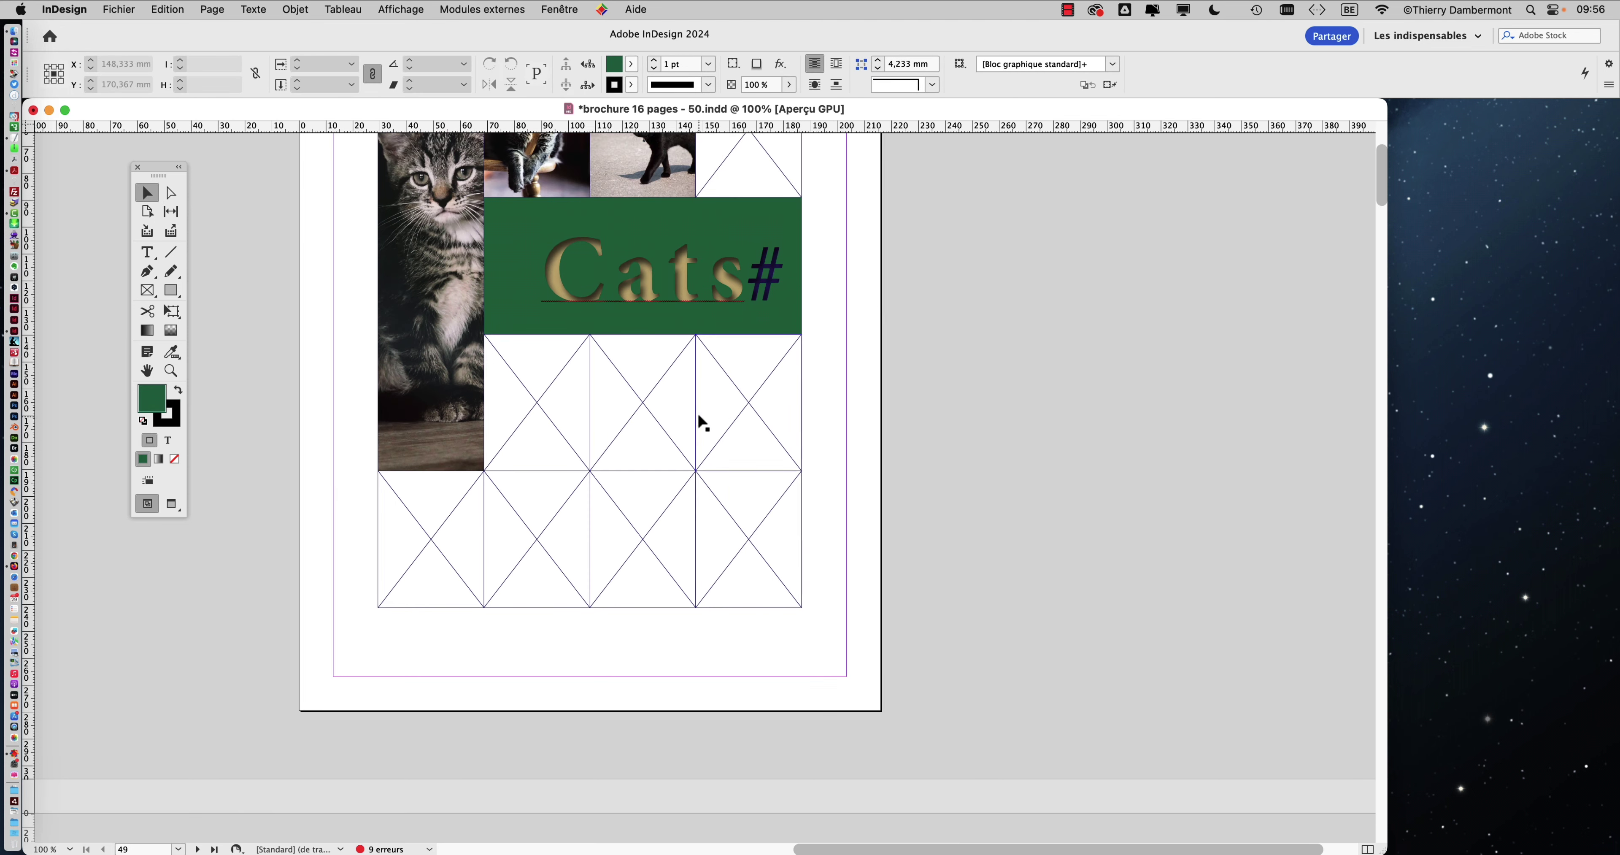
pyautogui.scroll(3, 702, 422)
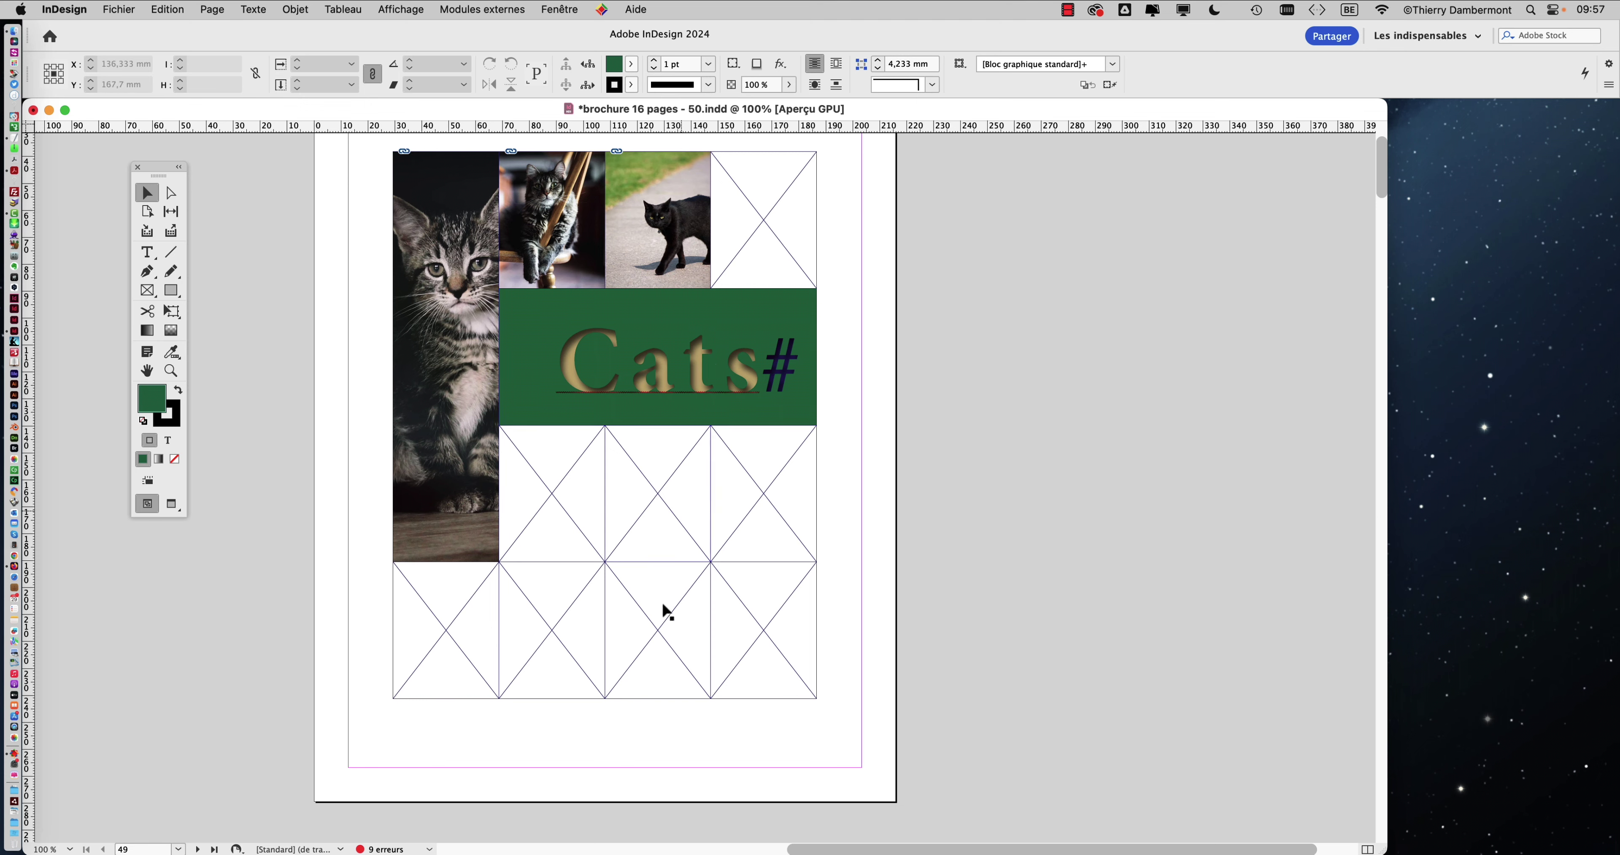
pyautogui.click(594, 605)
pyautogui.click(651, 622)
pyautogui.click(726, 629)
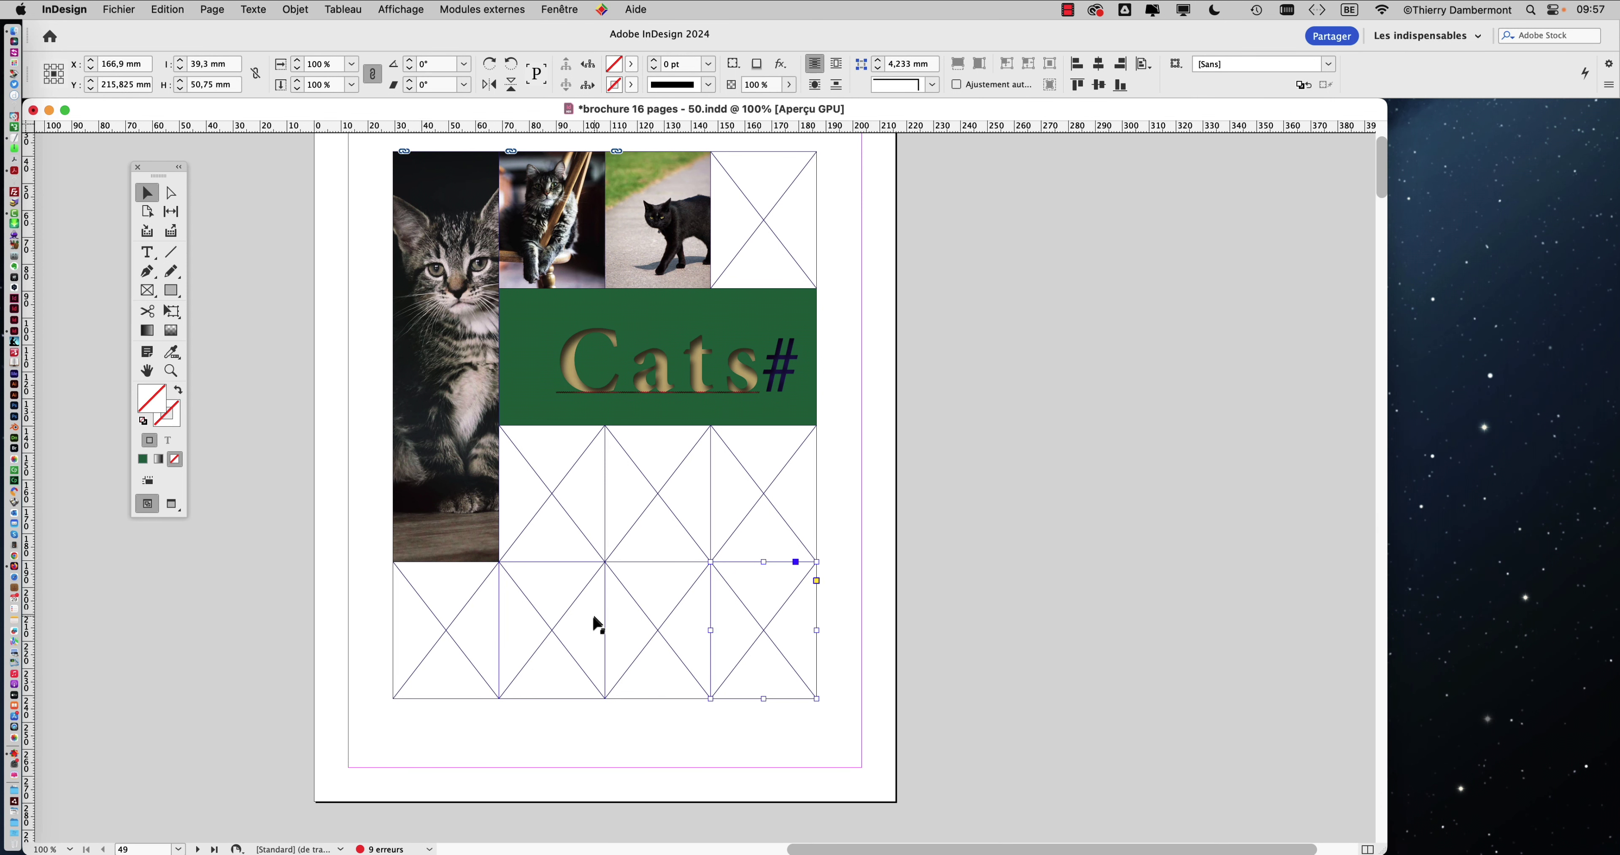
pyautogui.click(599, 641)
pyautogui.click(1078, 663)
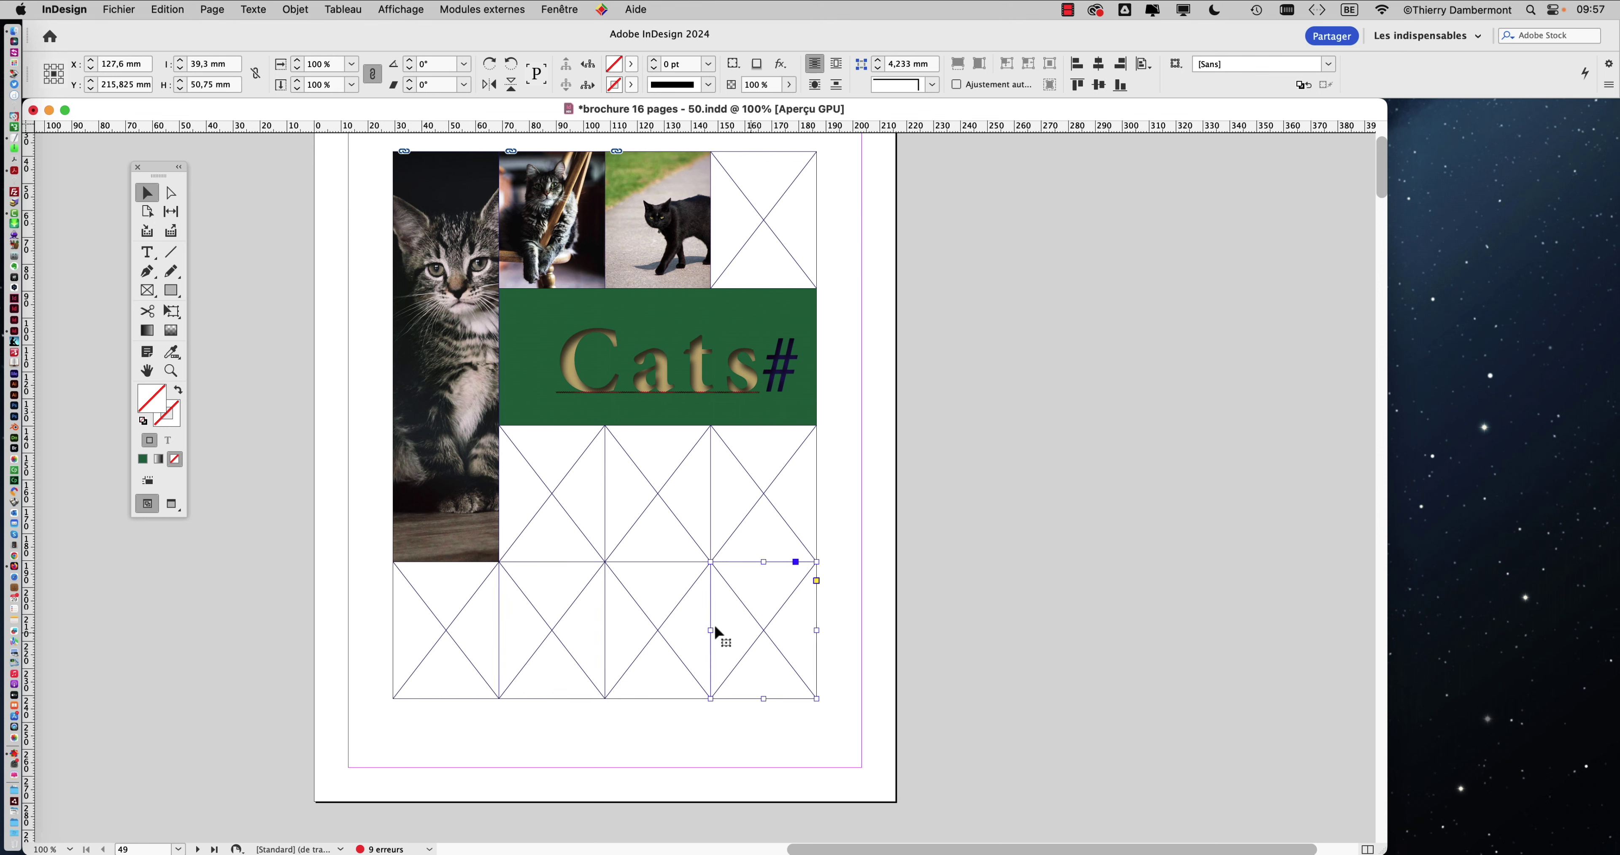
# - Select the green title frame and examine the pixel detail of the shading inside the letters C and a at up to 4000%
pyautogui.click(569, 384)
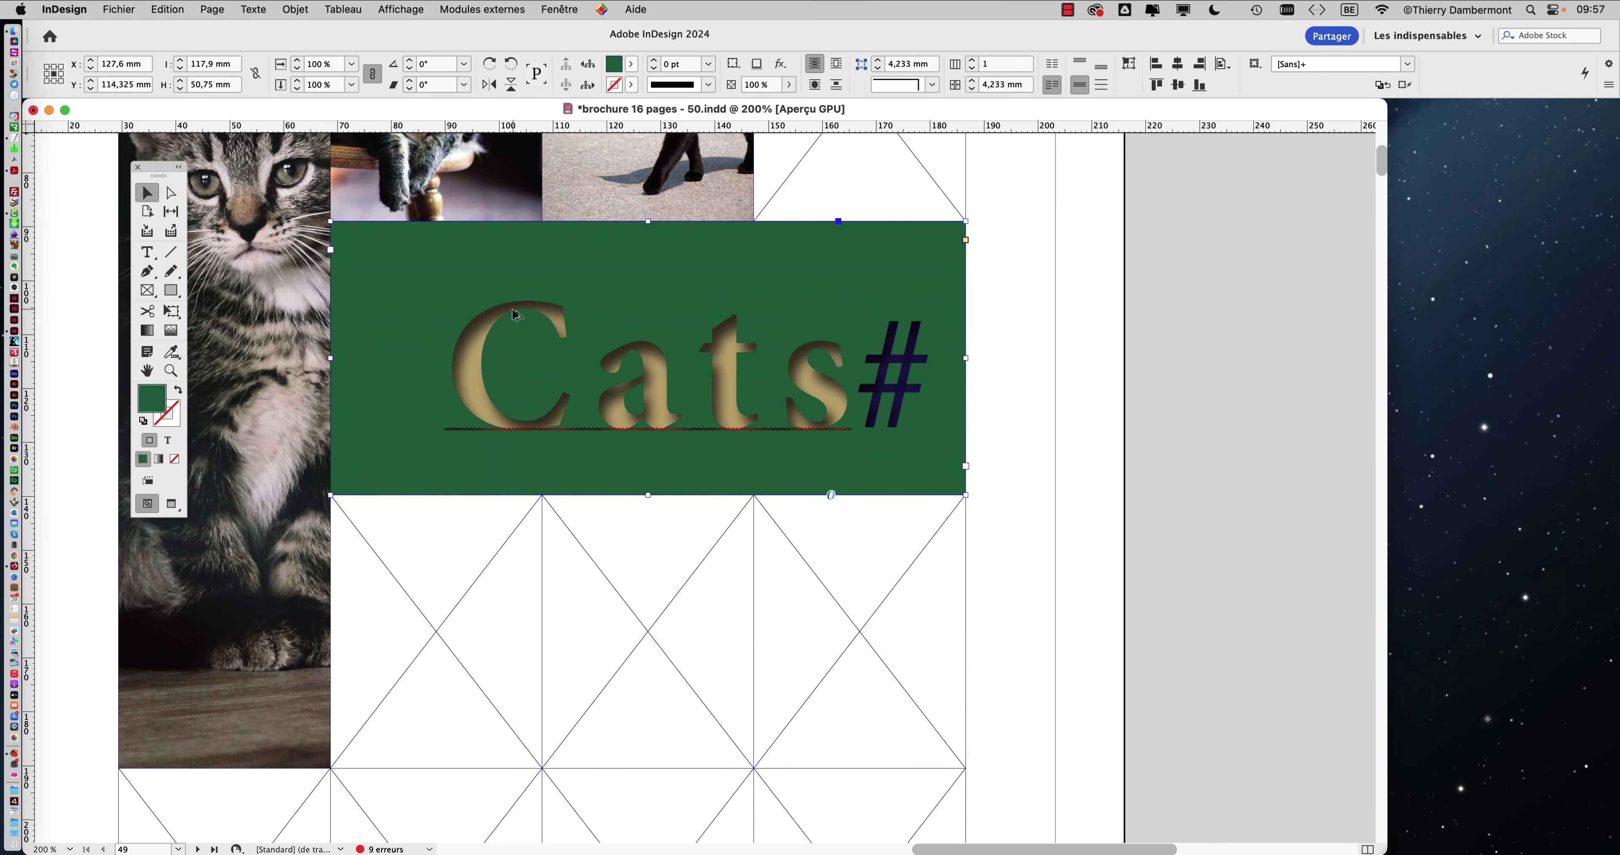
pyautogui.scroll(2, 513, 309)
pyautogui.scroll(5, 493, 309)
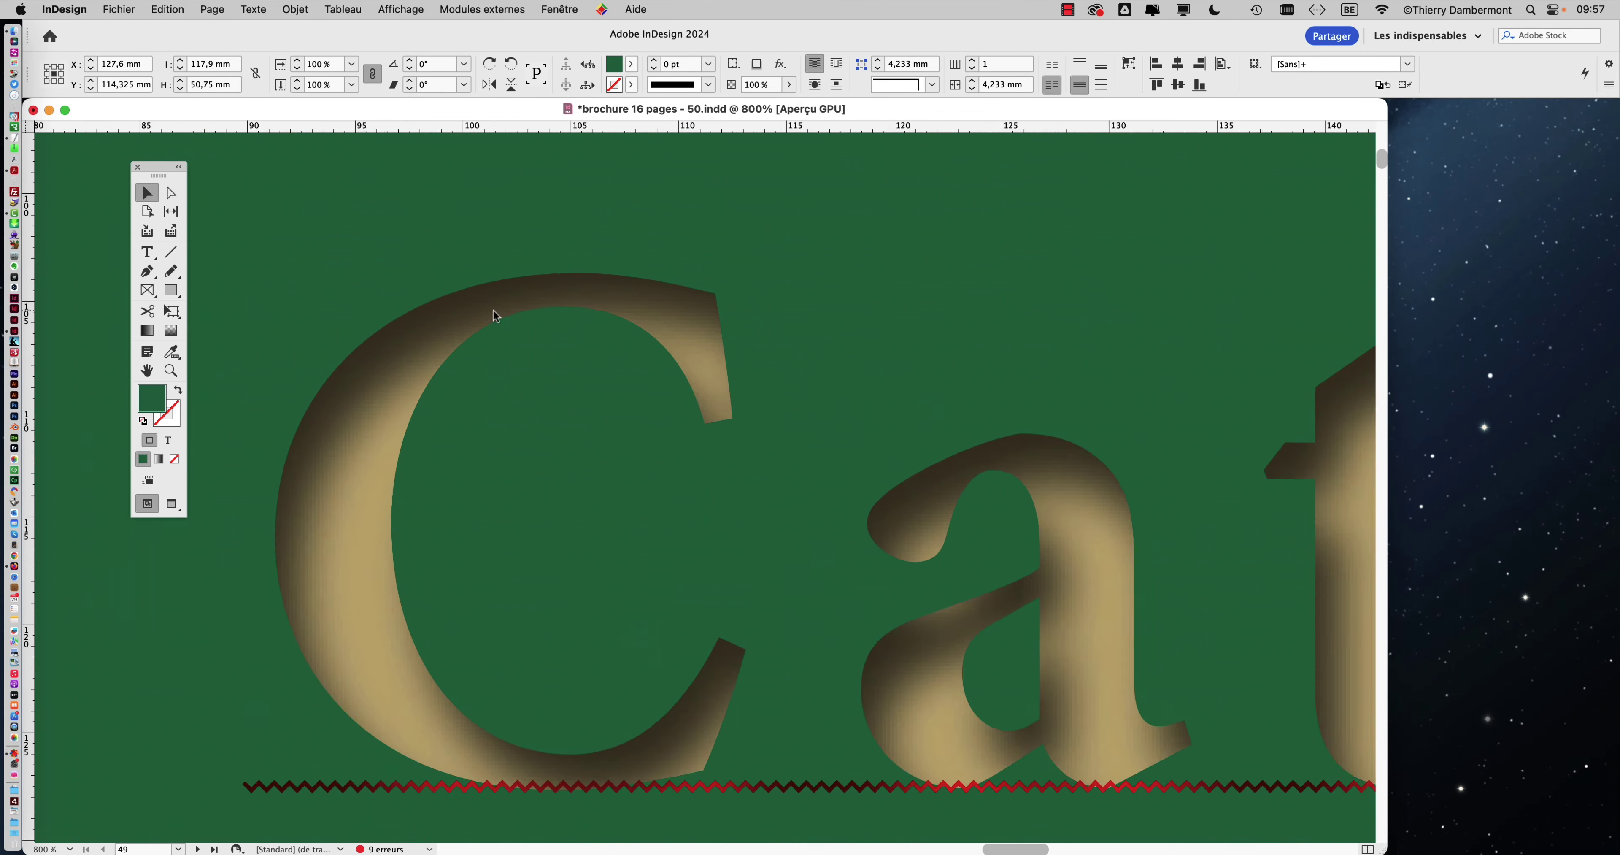
pyautogui.moveTo(492, 340); pyautogui.dragTo(766, 365)
pyautogui.scroll(-1, 629, 299)
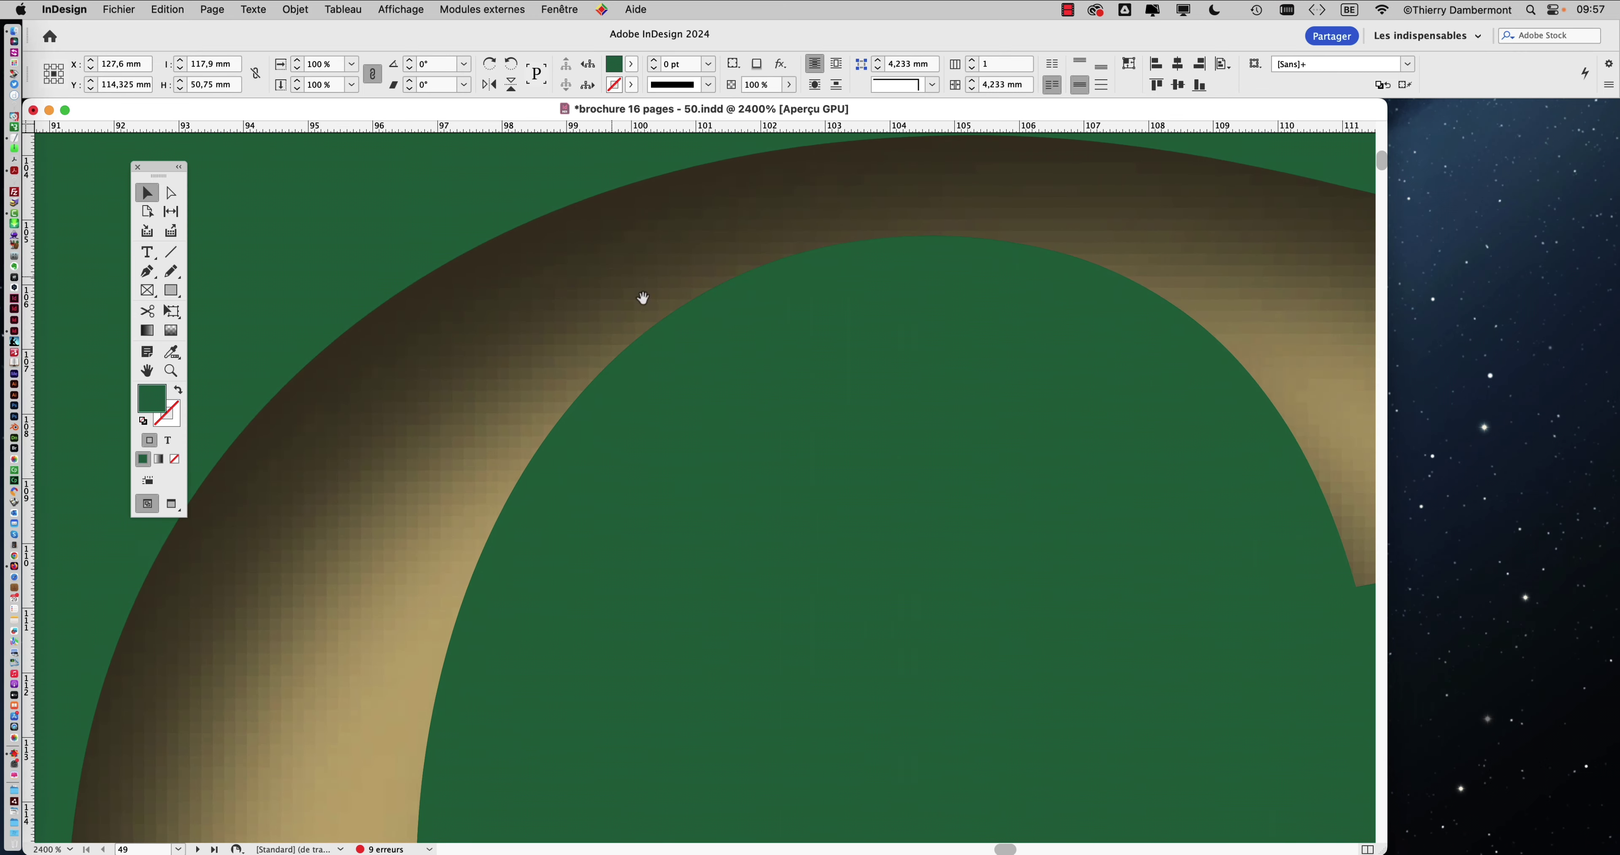
pyautogui.scroll(2, 620, 272)
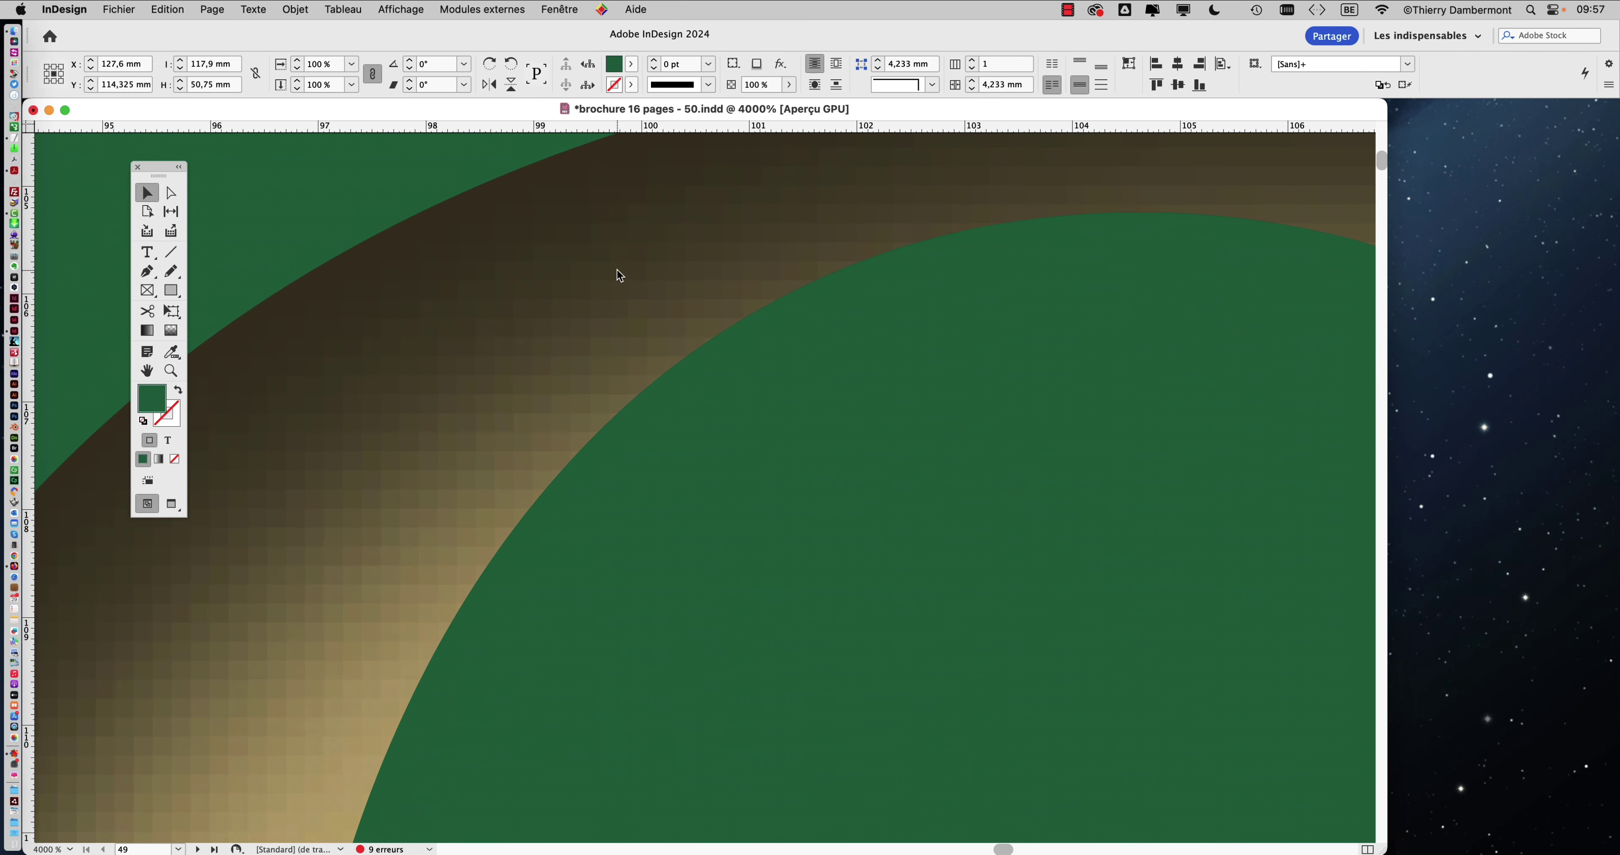
pyautogui.scroll(-2, 616, 270)
pyautogui.scroll(-1, 478, 363)
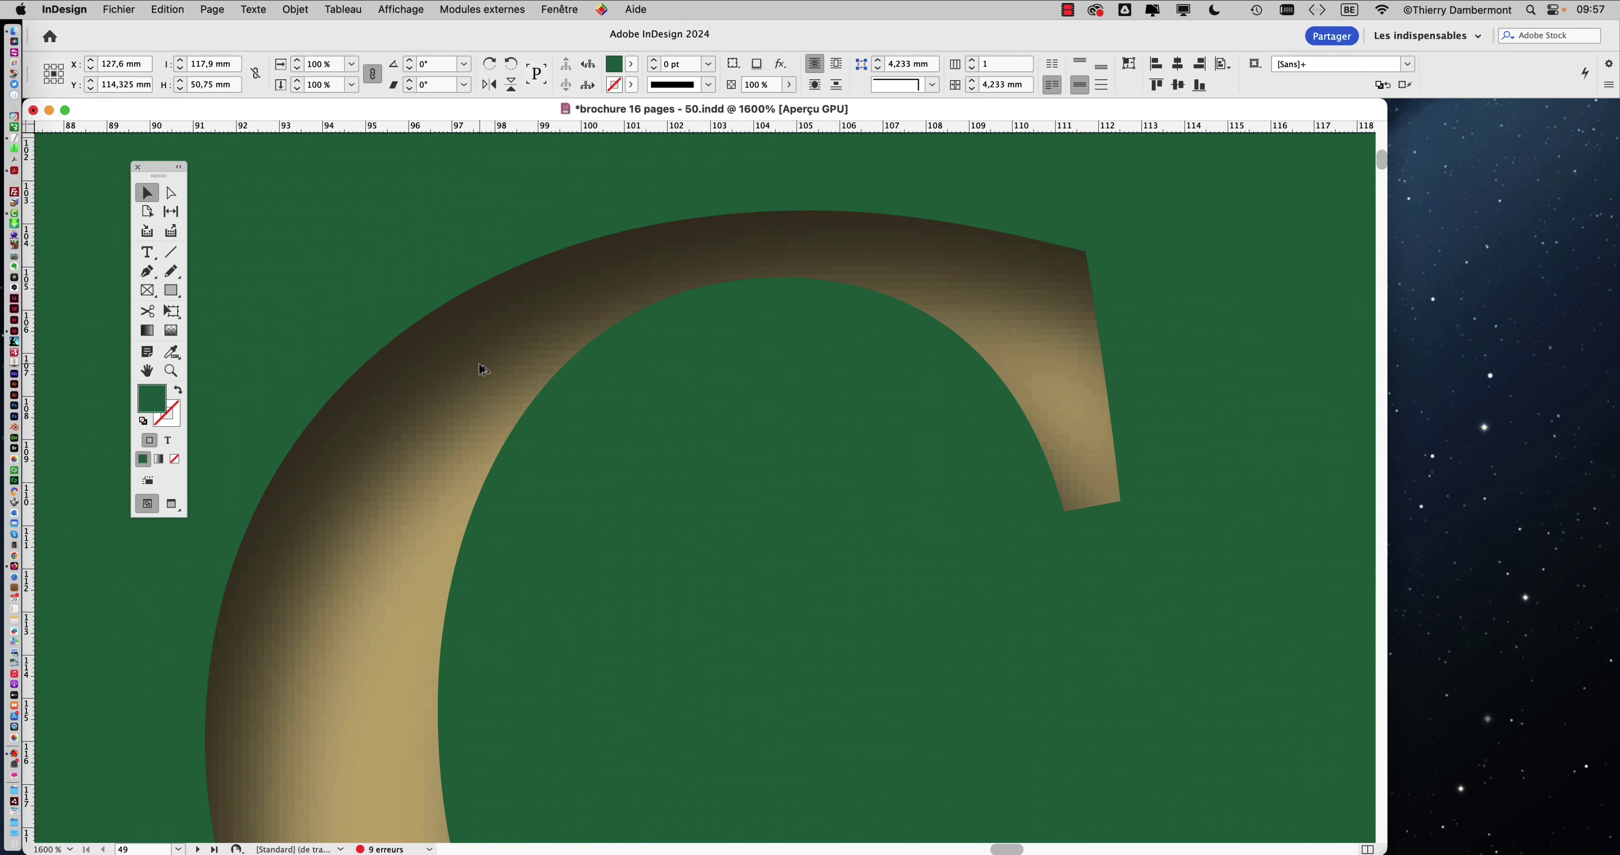
pyautogui.scroll(-1, 397, 437)
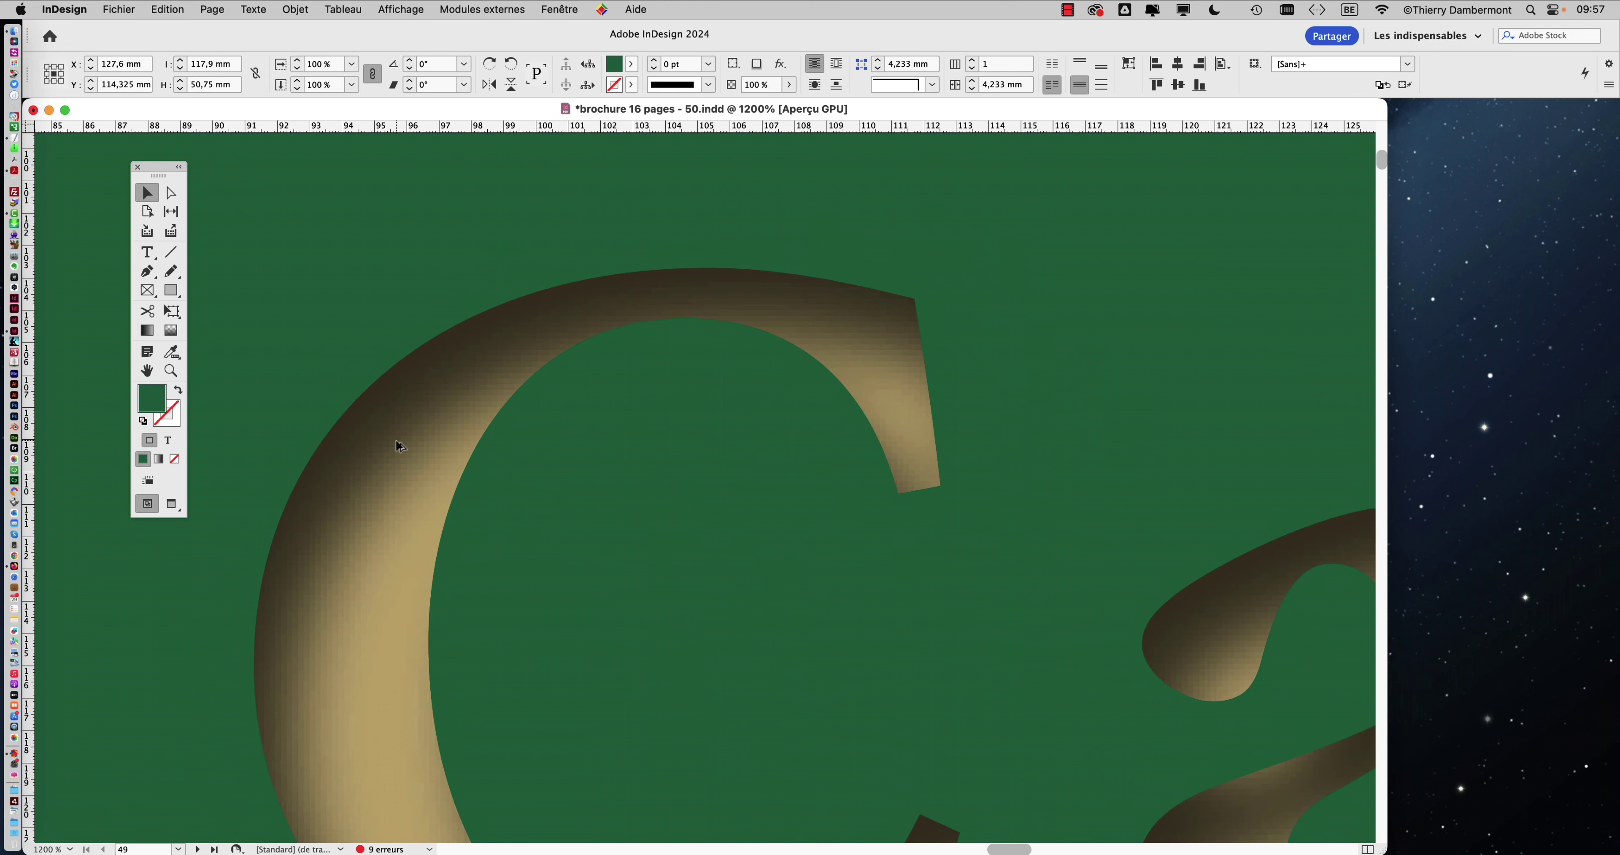
pyautogui.scroll(2, 396, 439)
pyautogui.scroll(-3, 397, 442)
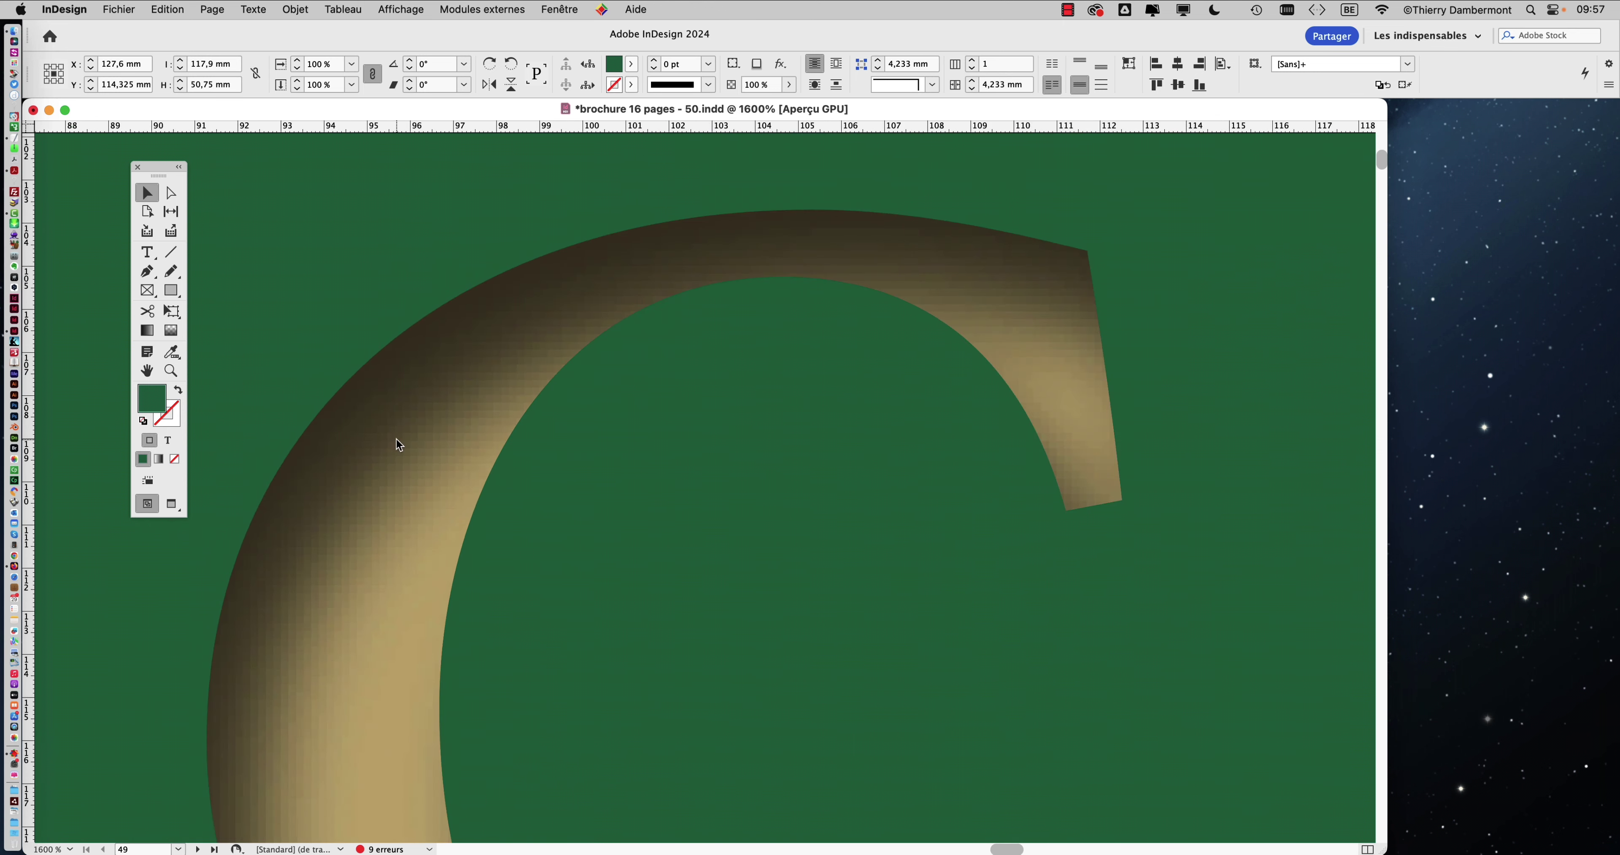
pyautogui.scroll(-1, 397, 443)
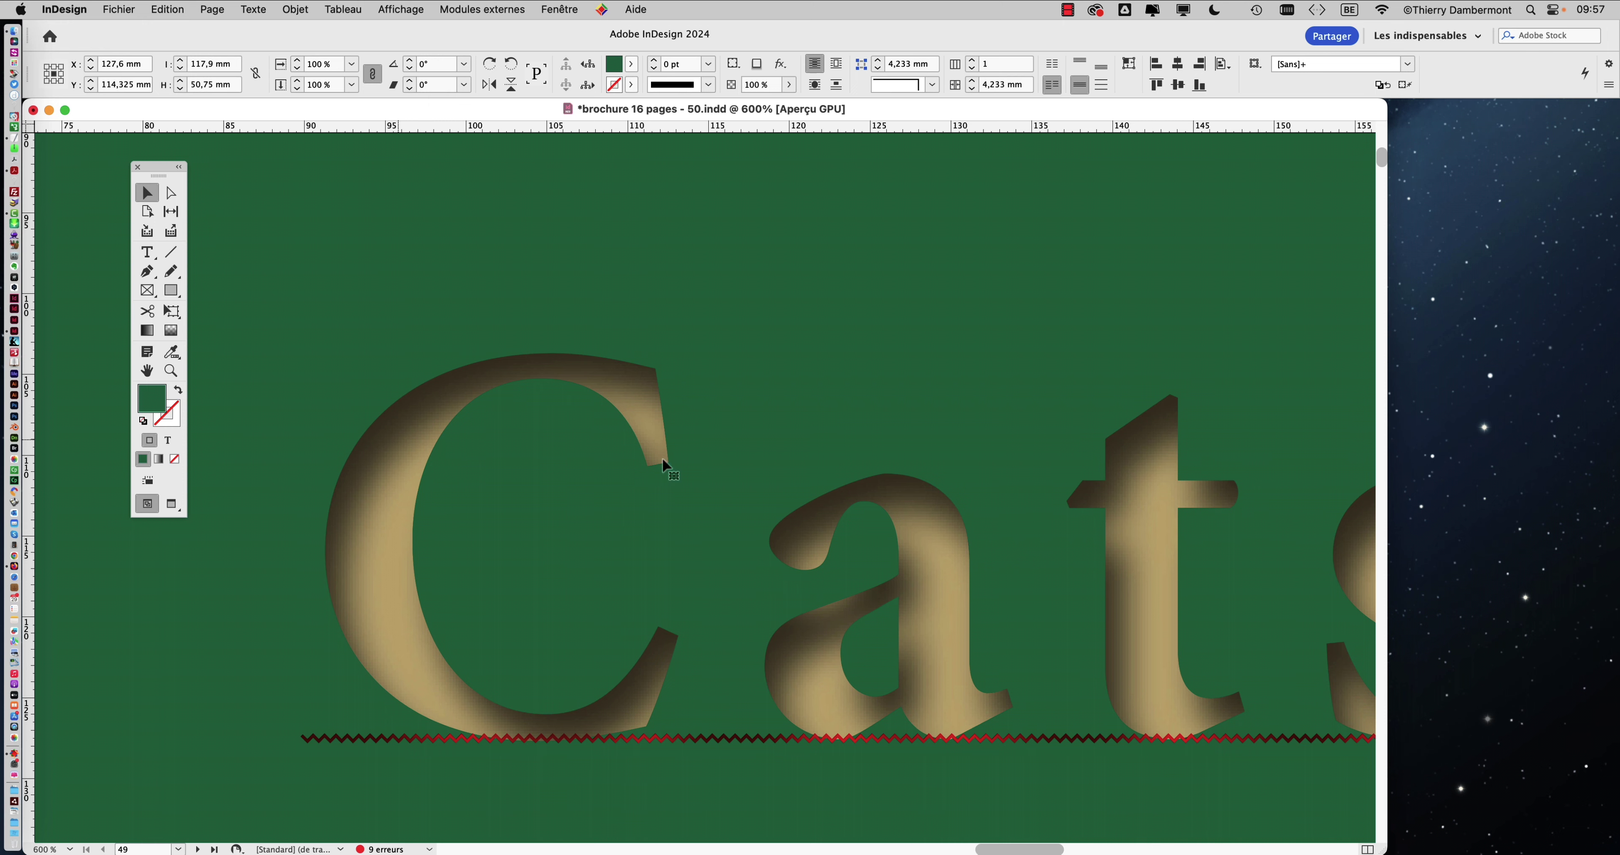
pyautogui.scroll(3, 381, 470)
pyautogui.scroll(-4, 481, 445)
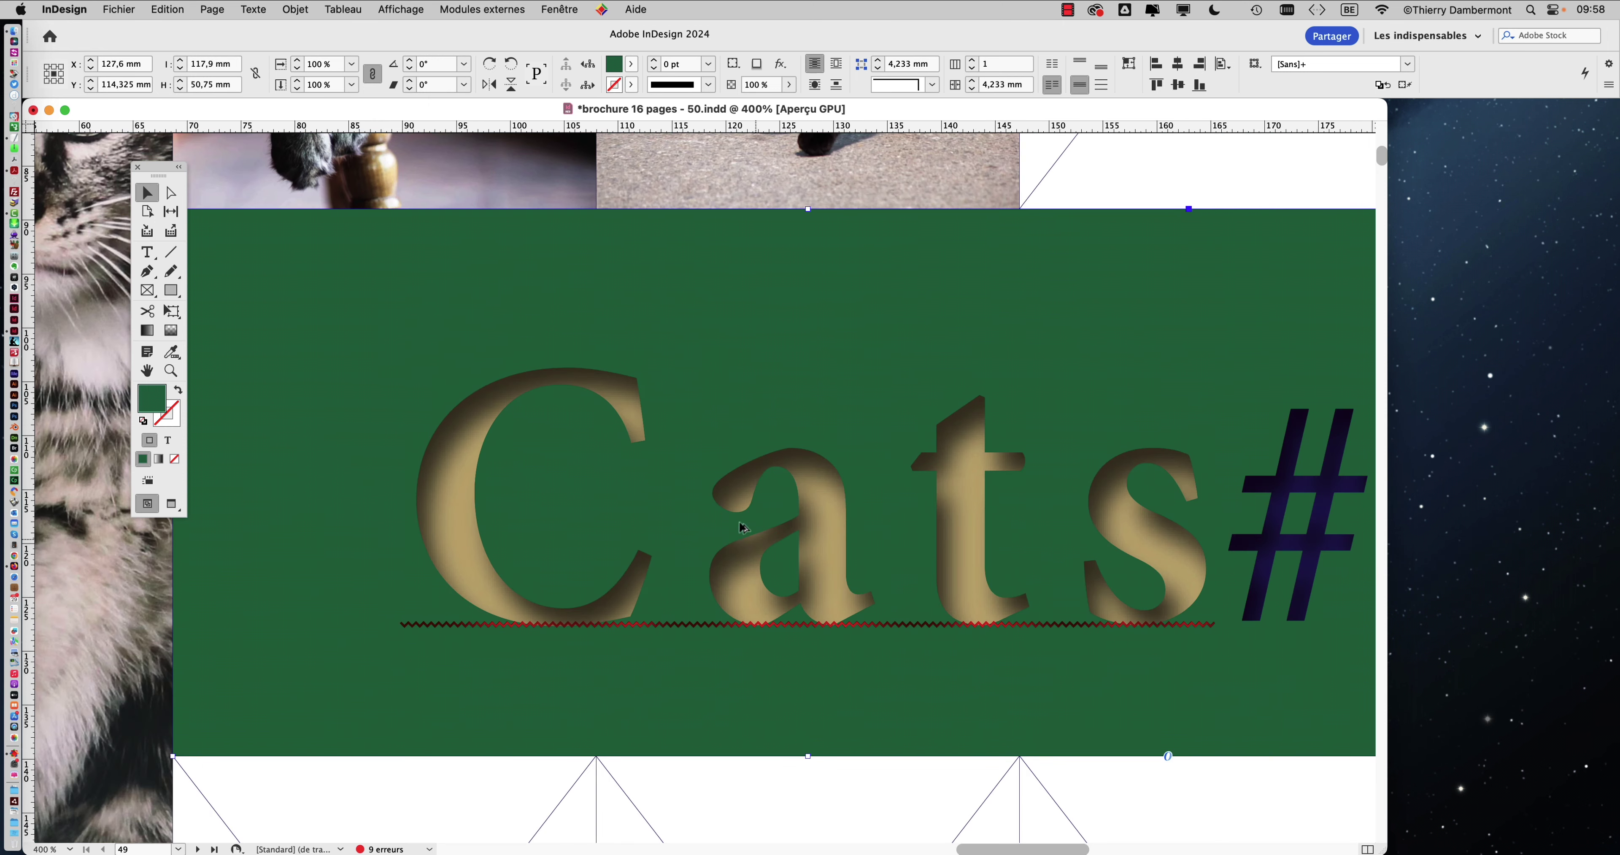
pyautogui.scroll(2, 741, 512)
pyautogui.scroll(-1, 740, 513)
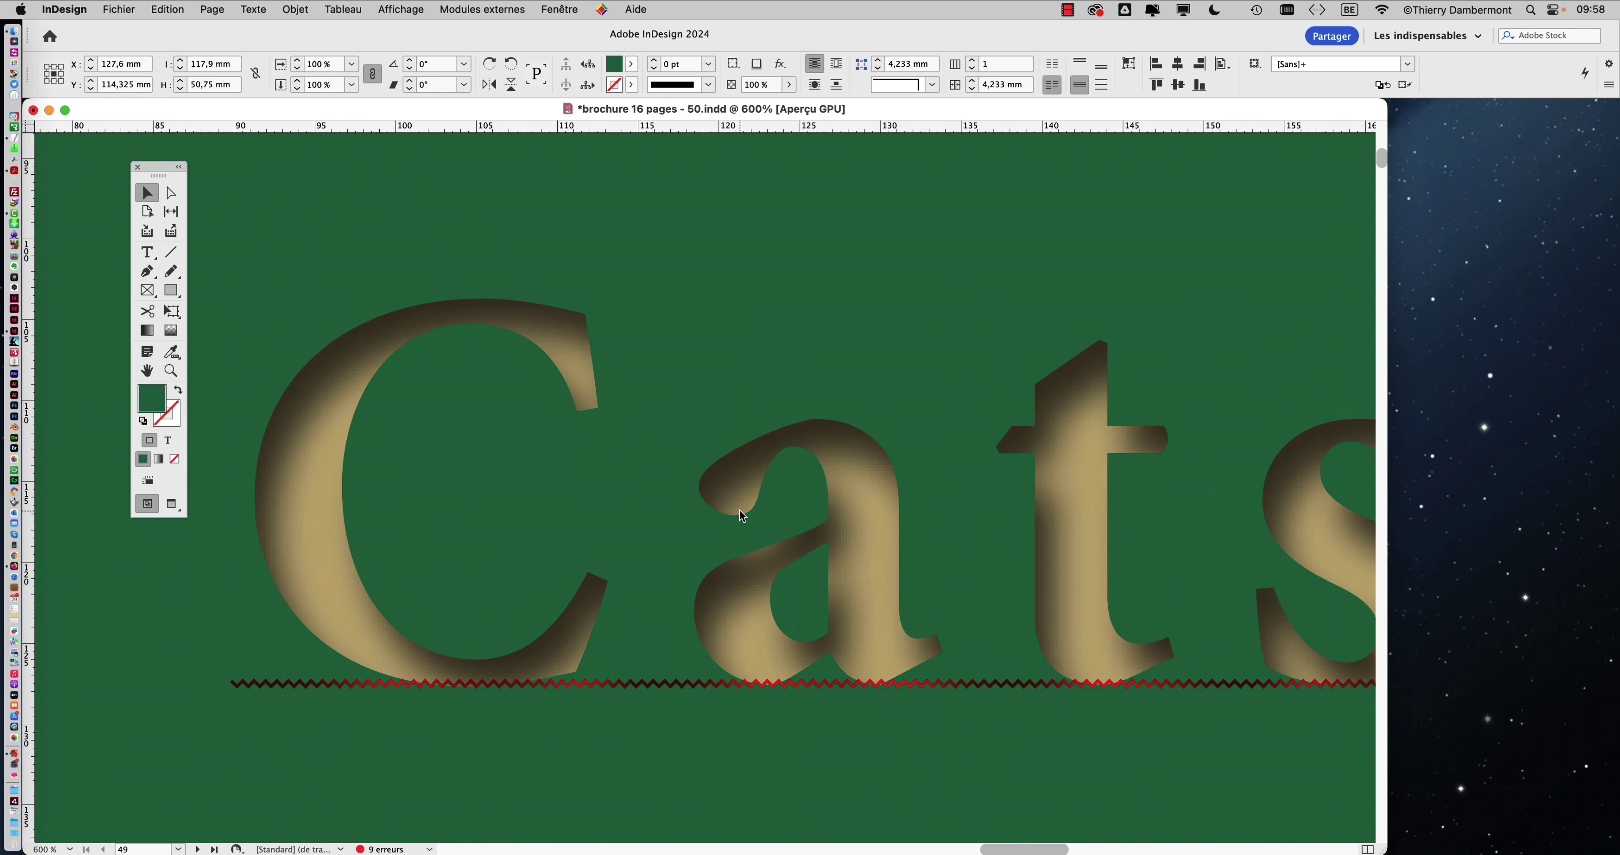
pyautogui.scroll(4, 846, 517)
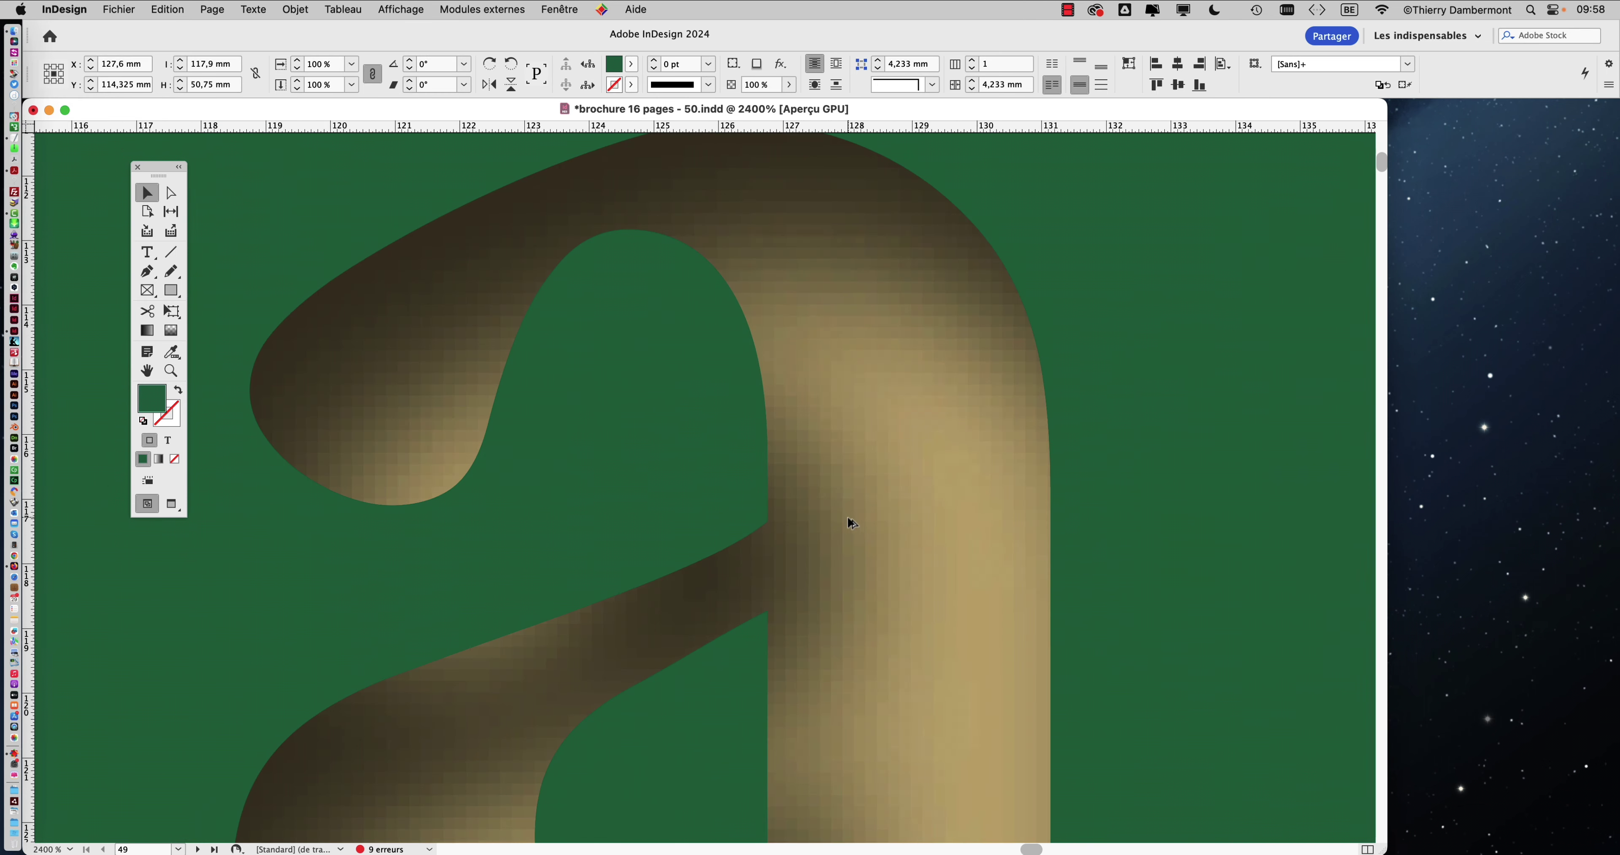
# - Set the display performance to standard display (Affichage standard) and view the title at 150%
pyautogui.click(396, 9)
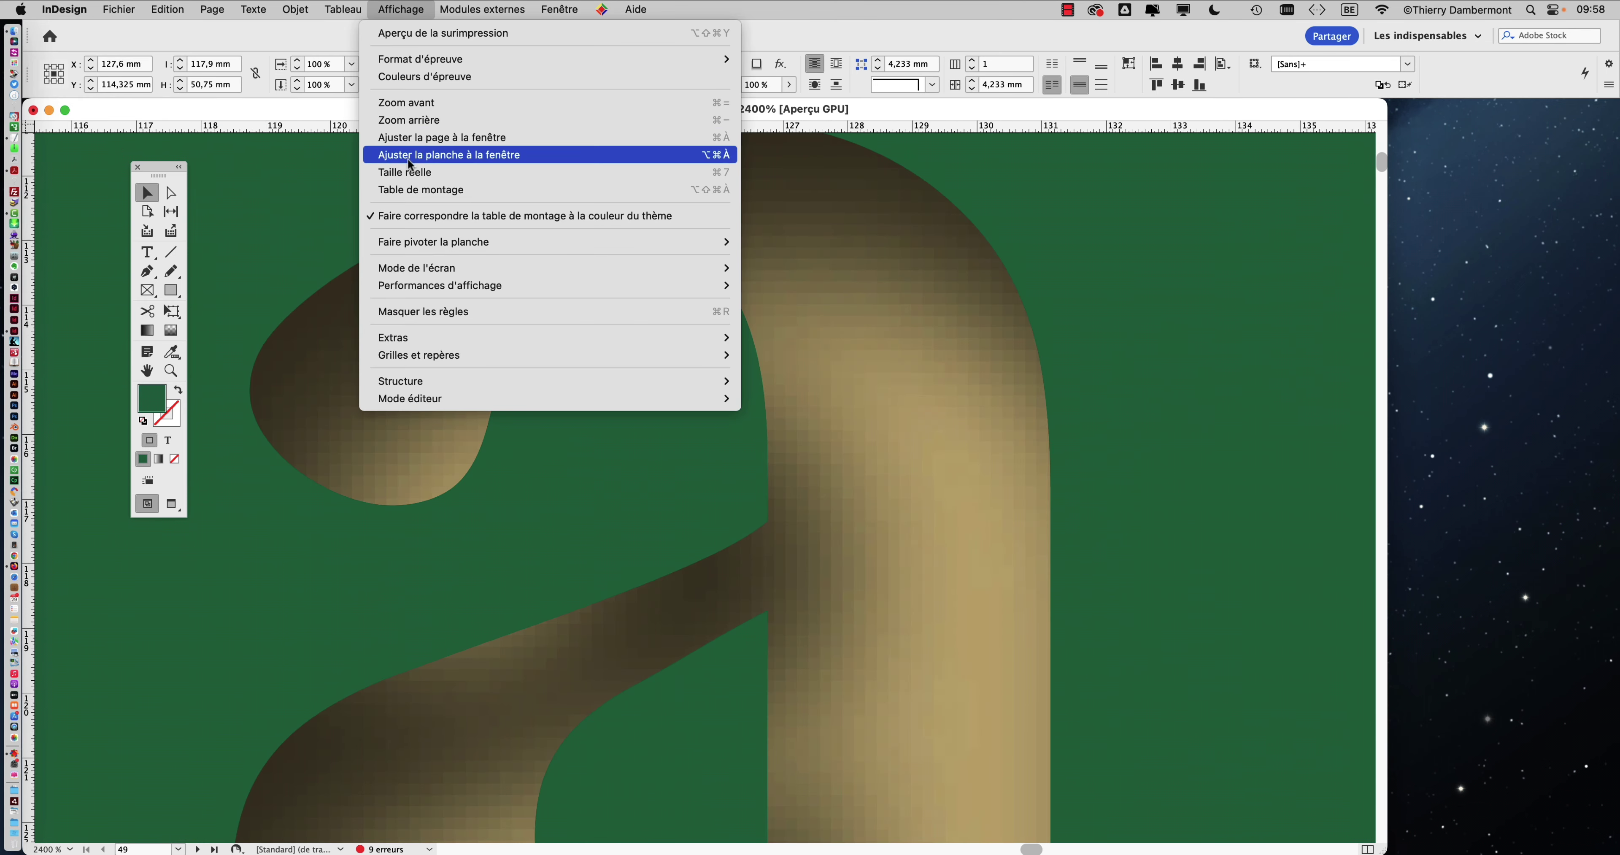
pyautogui.moveTo(408, 289)
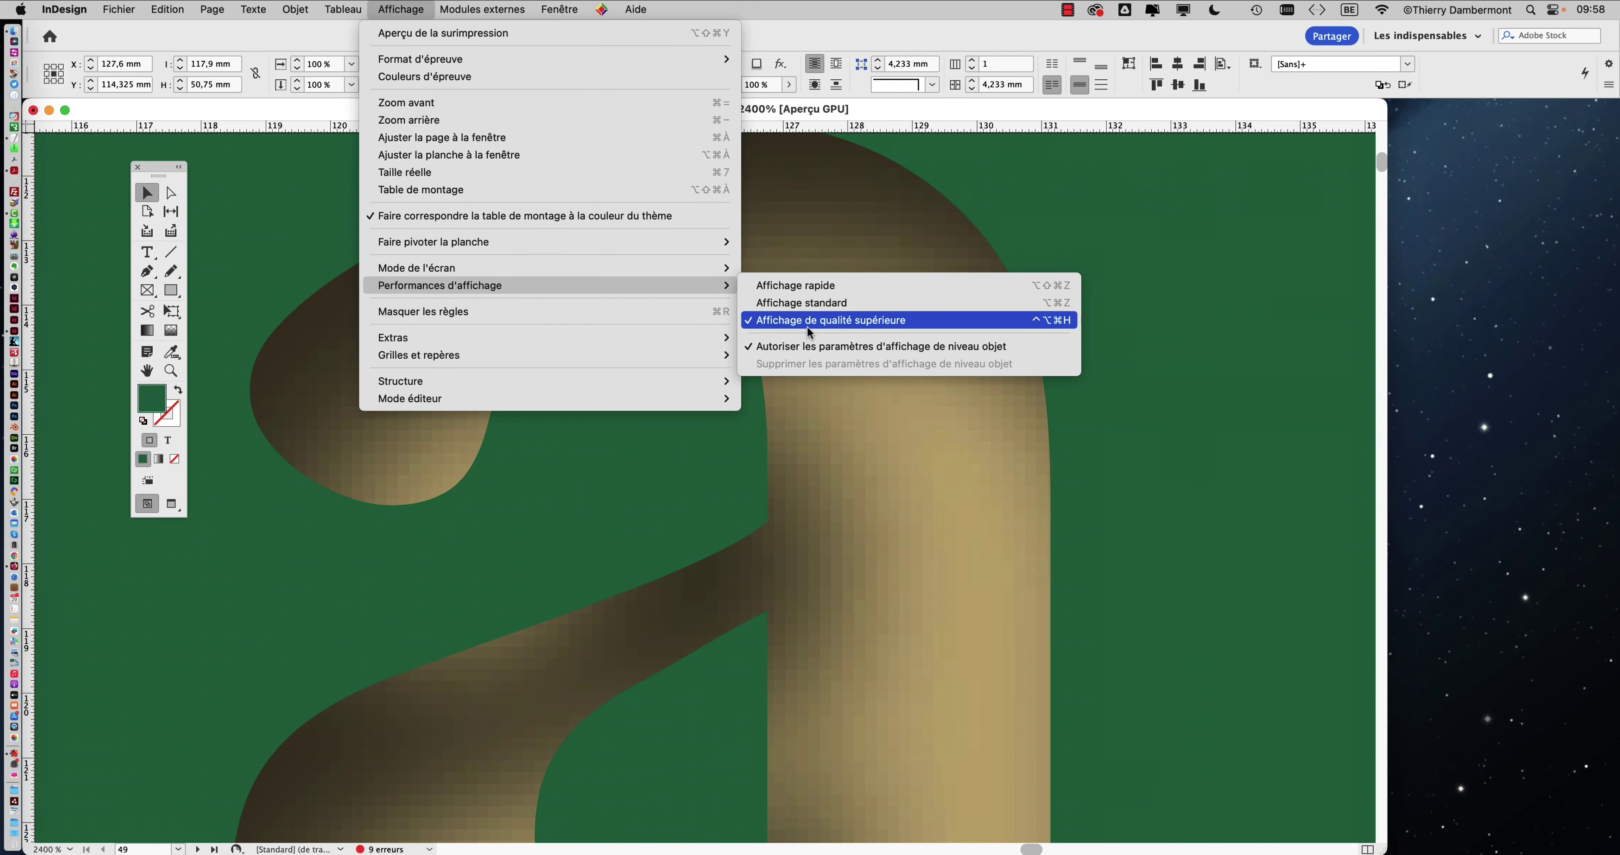
pyautogui.click(820, 303)
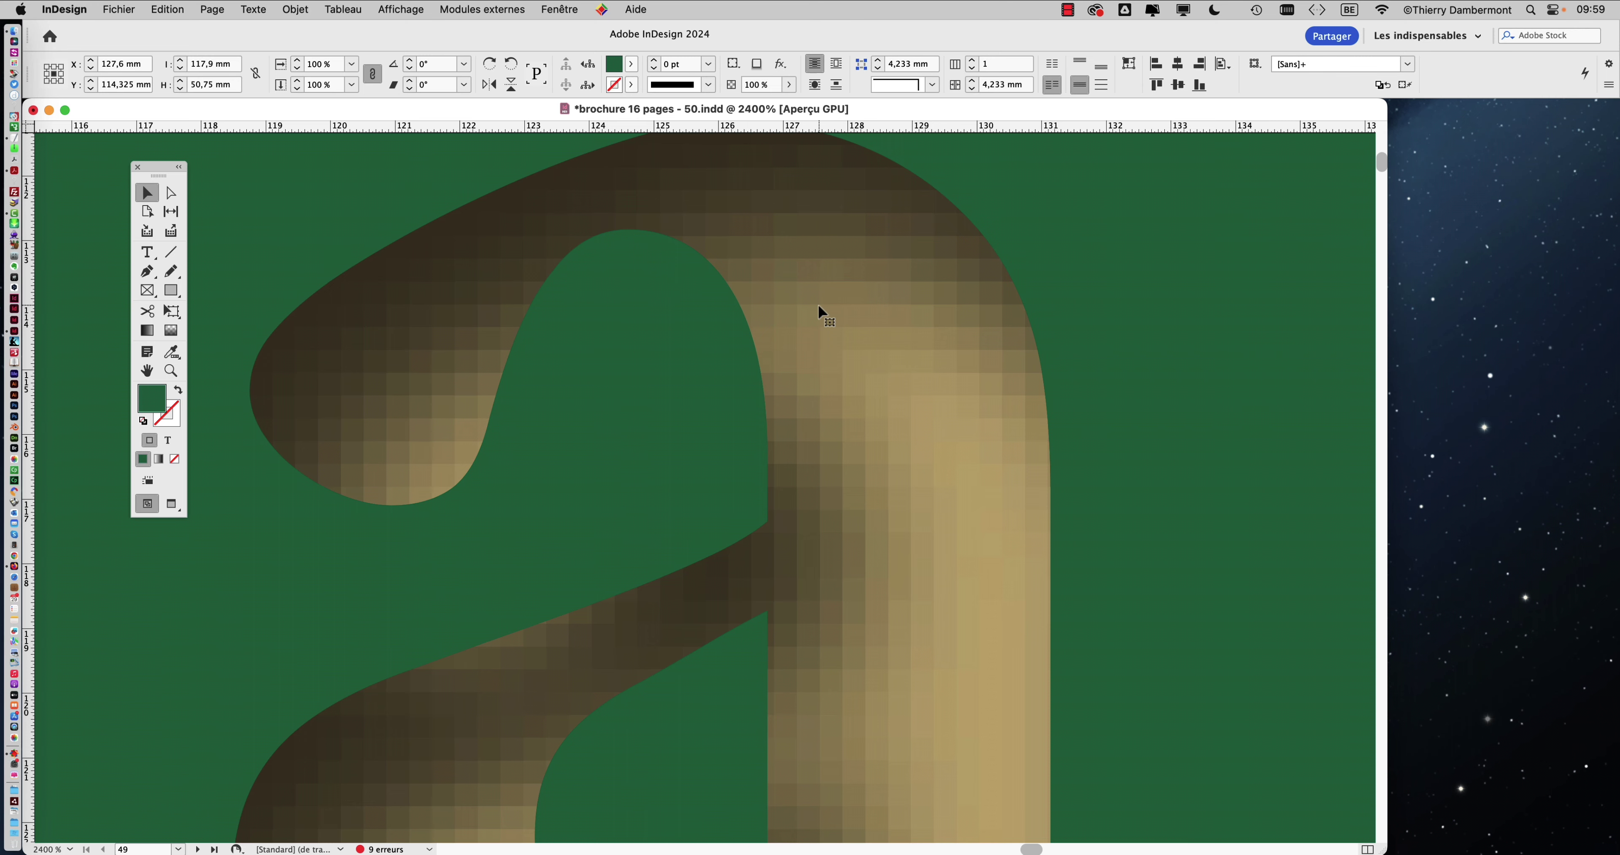
pyautogui.scroll(-6, 818, 304)
pyautogui.scroll(-4, 635, 375)
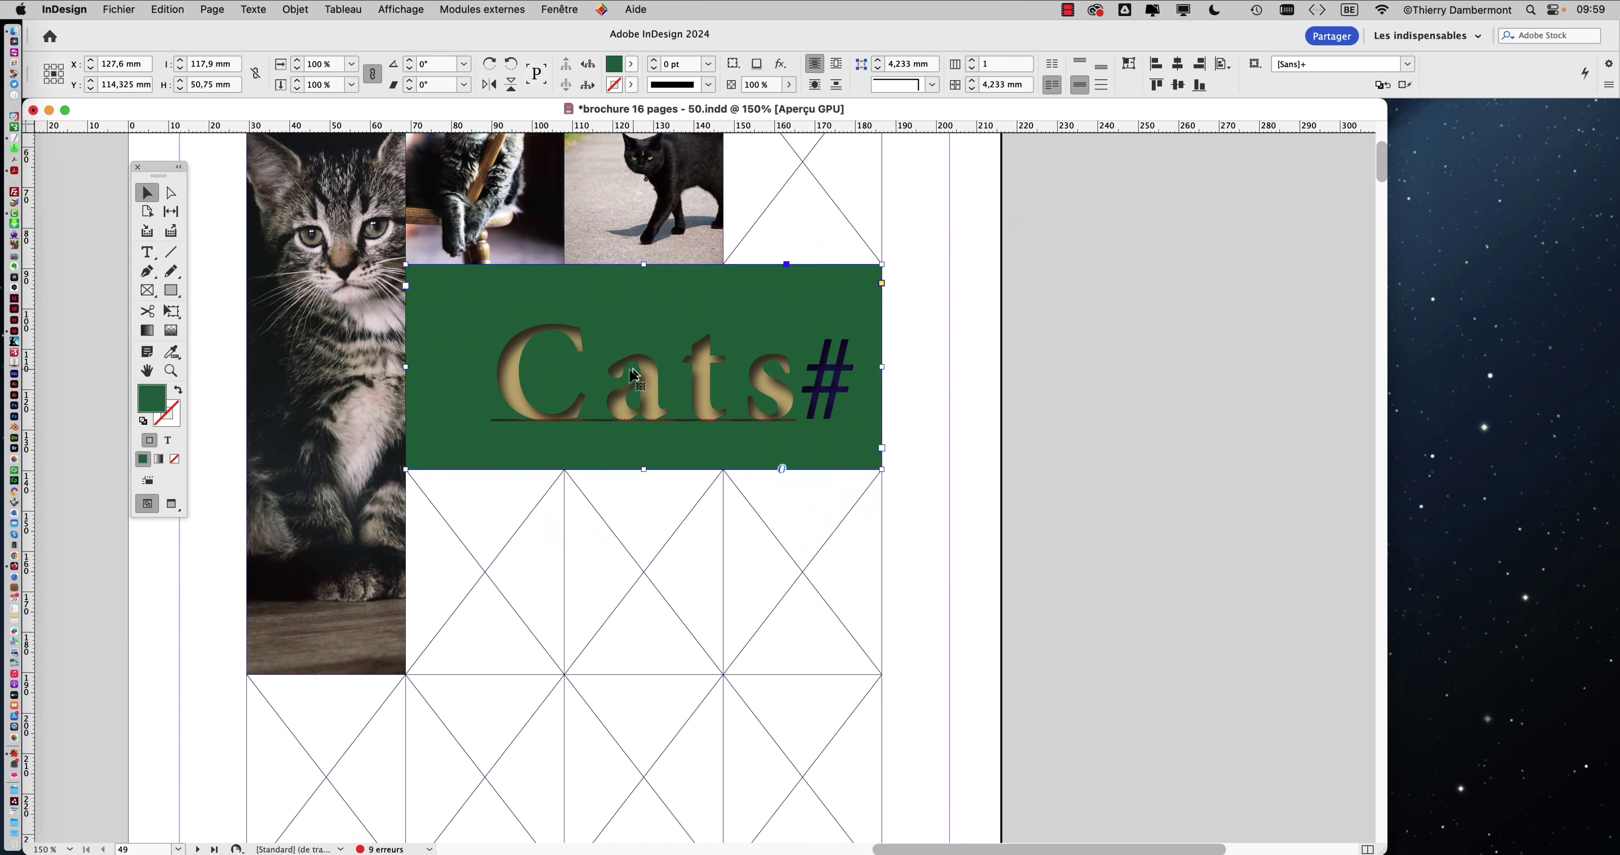
# - Examine the display quality of the three cat photos on the cover at up to 600%
pyautogui.scroll(-2, 722, 377)
pyautogui.hscroll(-2, 721, 378)
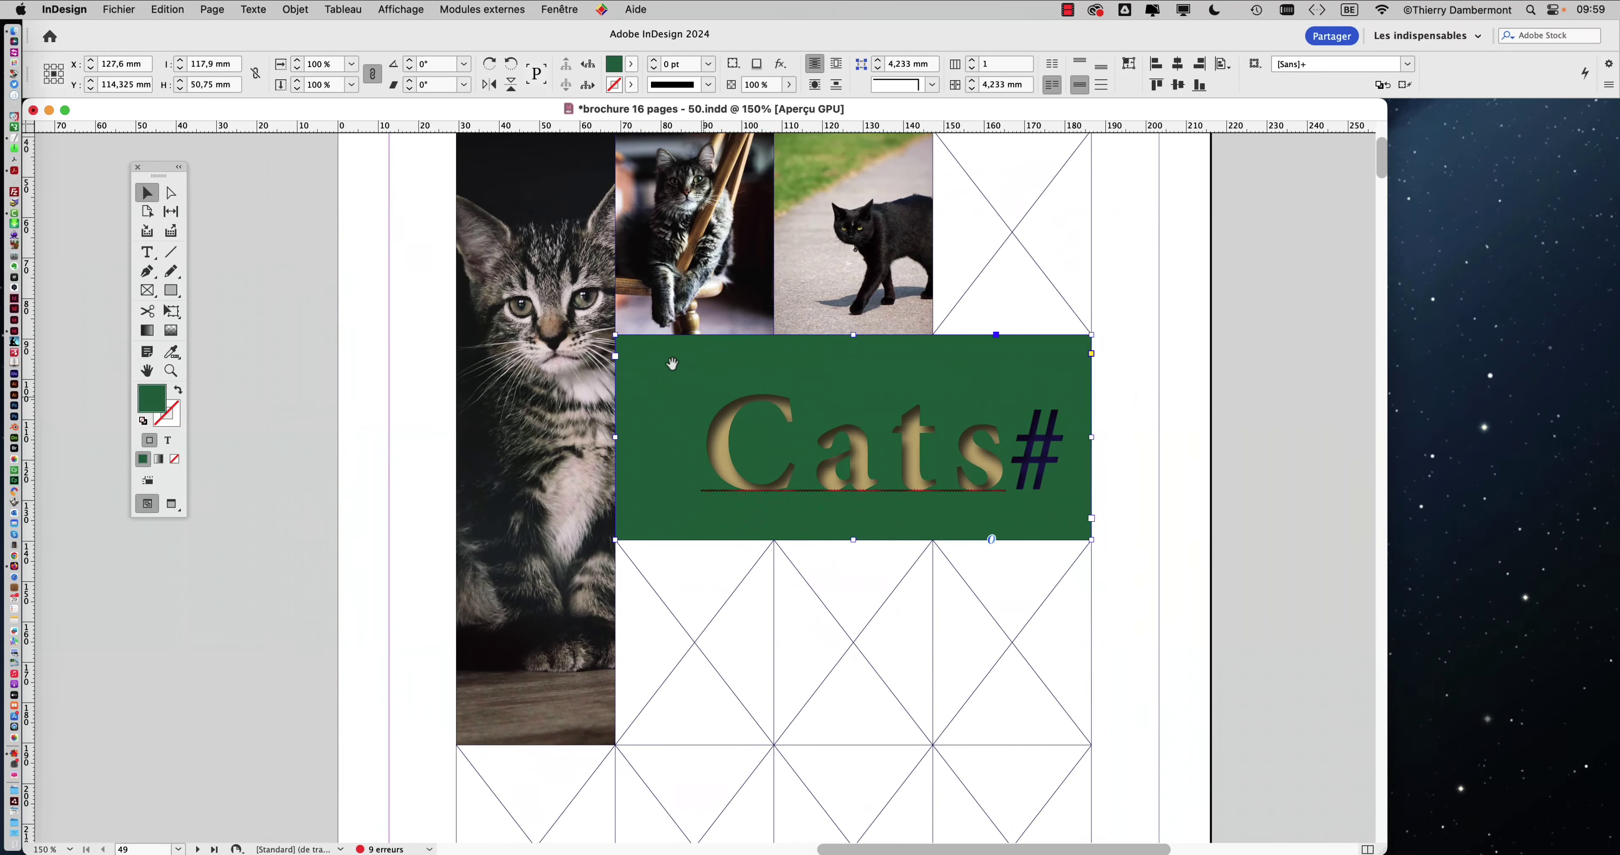
pyautogui.scroll(3, 719, 217)
pyautogui.scroll(2, 722, 249)
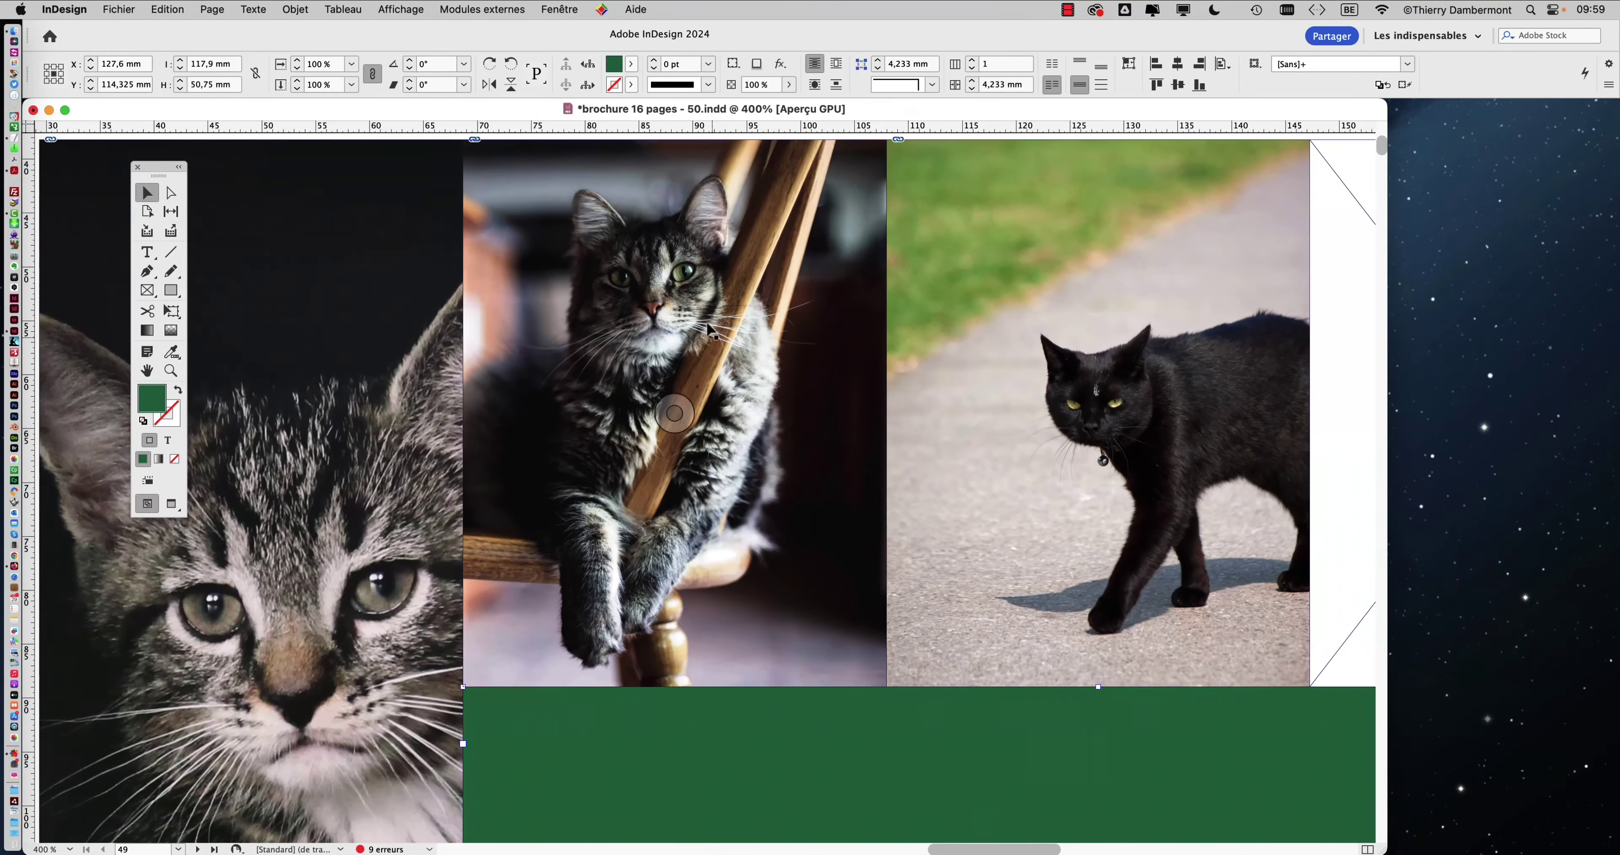
pyautogui.scroll(3, 705, 320)
pyautogui.scroll(-3, 708, 323)
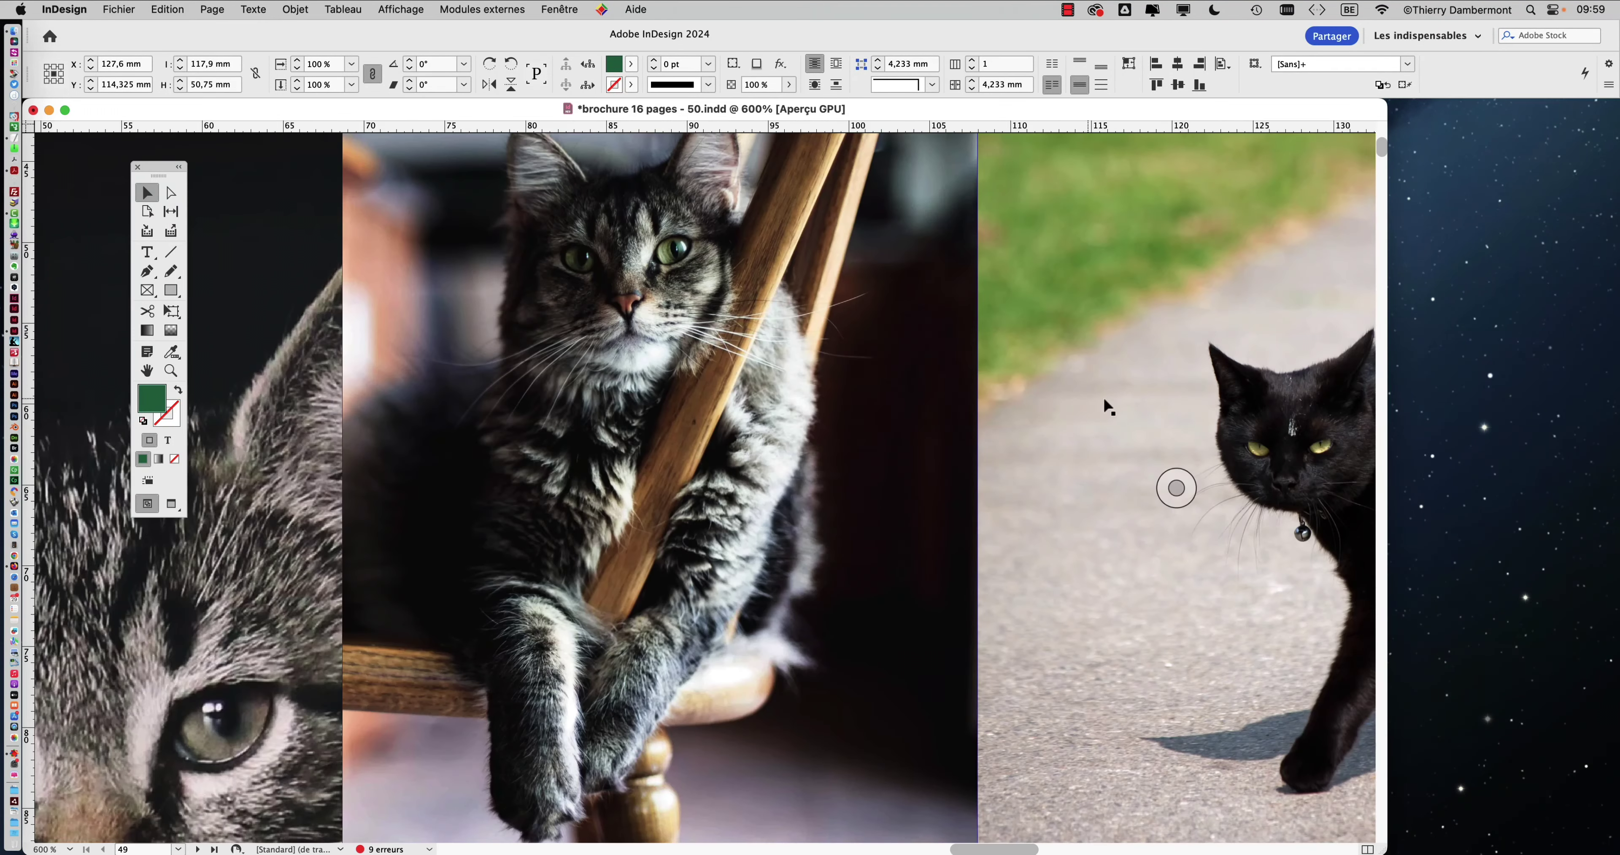
pyautogui.scroll(2, 615, 371)
pyautogui.hscroll(-5, 614, 371)
pyautogui.scroll(-2, 701, 377)
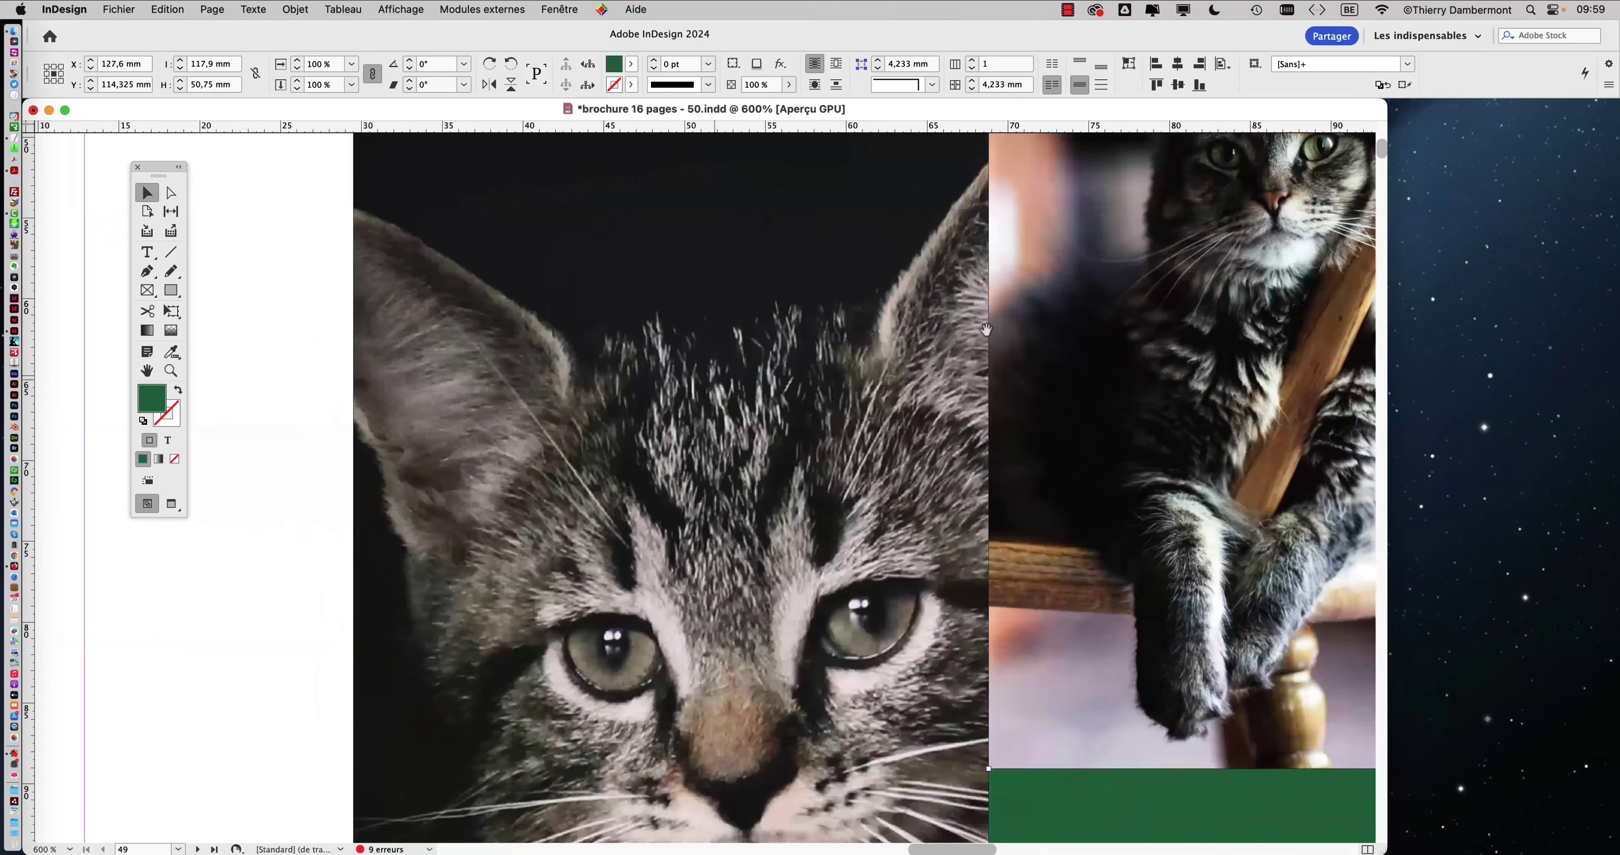
pyautogui.scroll(-4, 780, 430)
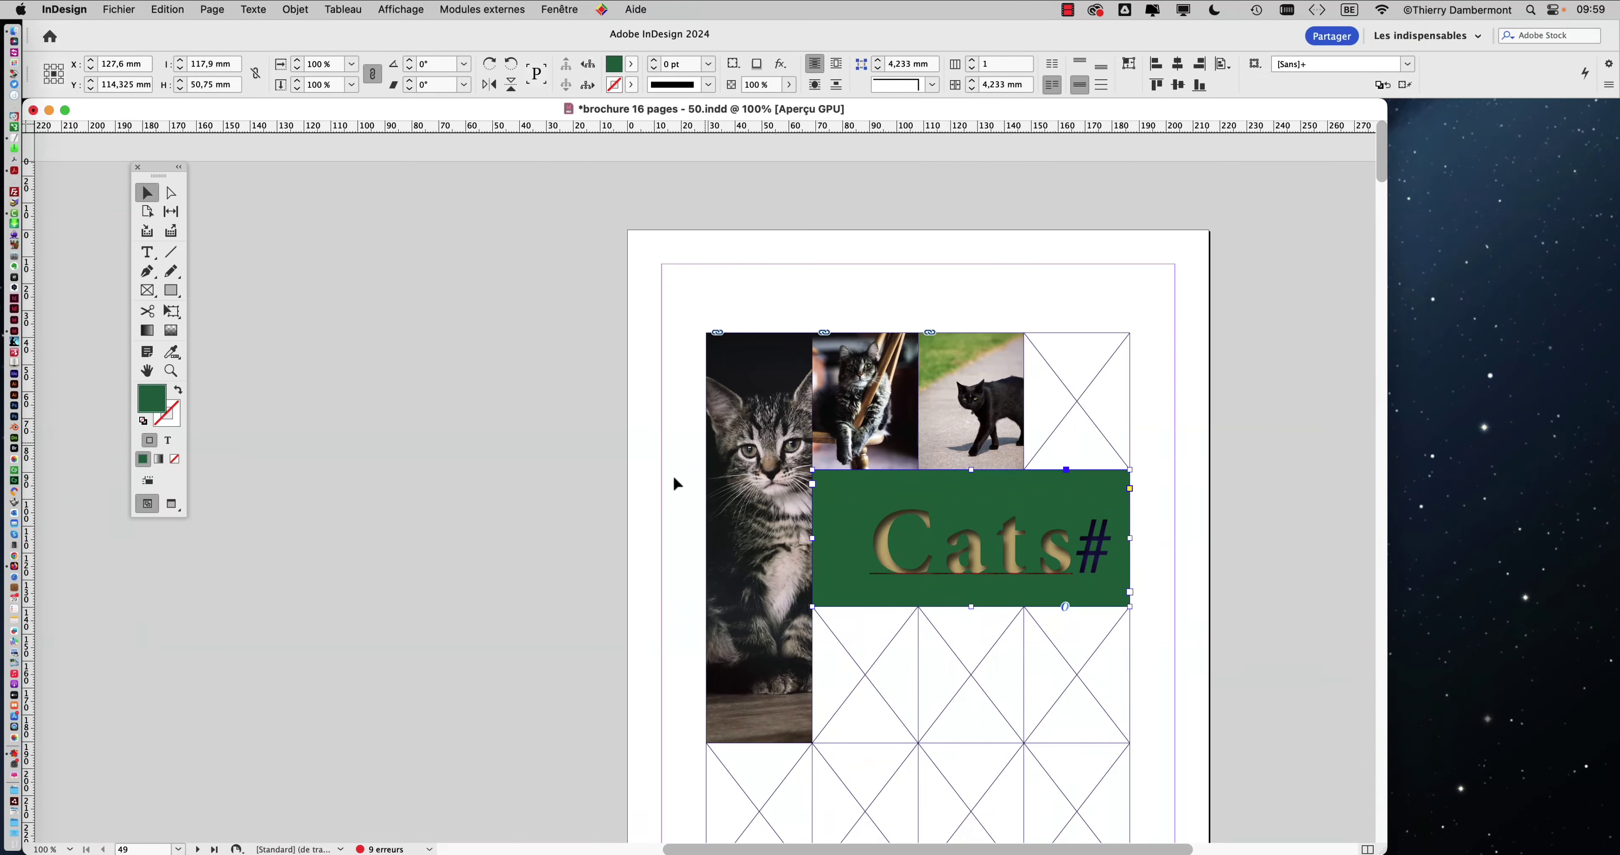
# - Bring the spread 50–51 into view and move the floating toolbox clear of the large cat photo
pyautogui.scroll(-10, 691, 362)
pyautogui.scroll(-7, 642, 383)
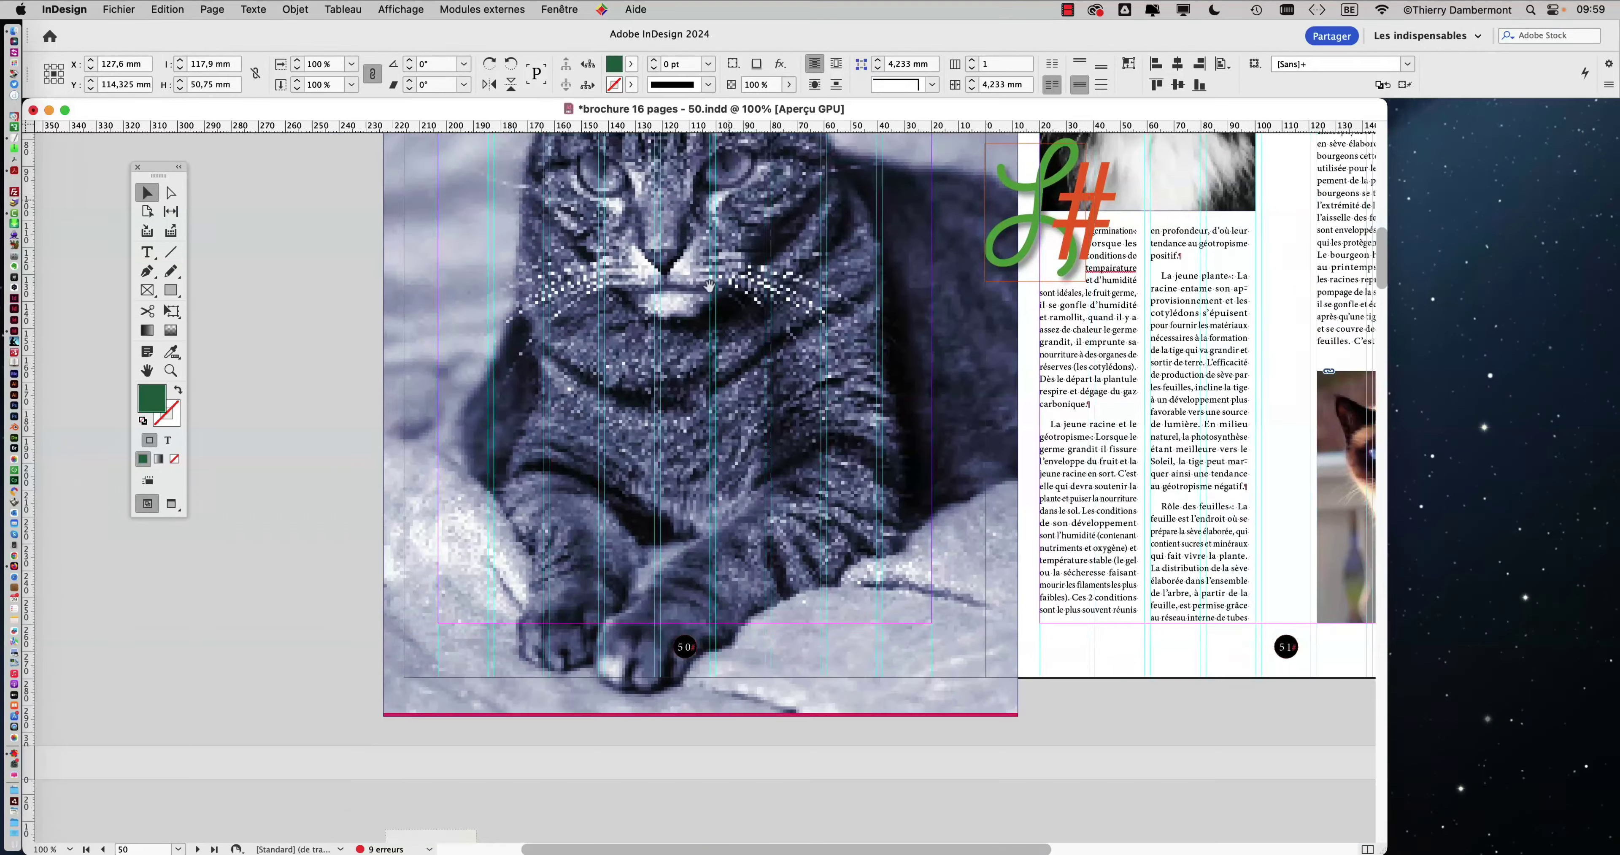
pyautogui.moveTo(707, 359); pyautogui.dragTo(469, 510)
pyautogui.moveTo(158, 176); pyautogui.dragTo(86, 173)
# - Show the Pages thumbnails in a floating window, make it narrower and taller, and place it beside the spread
pyautogui.click(559, 9)
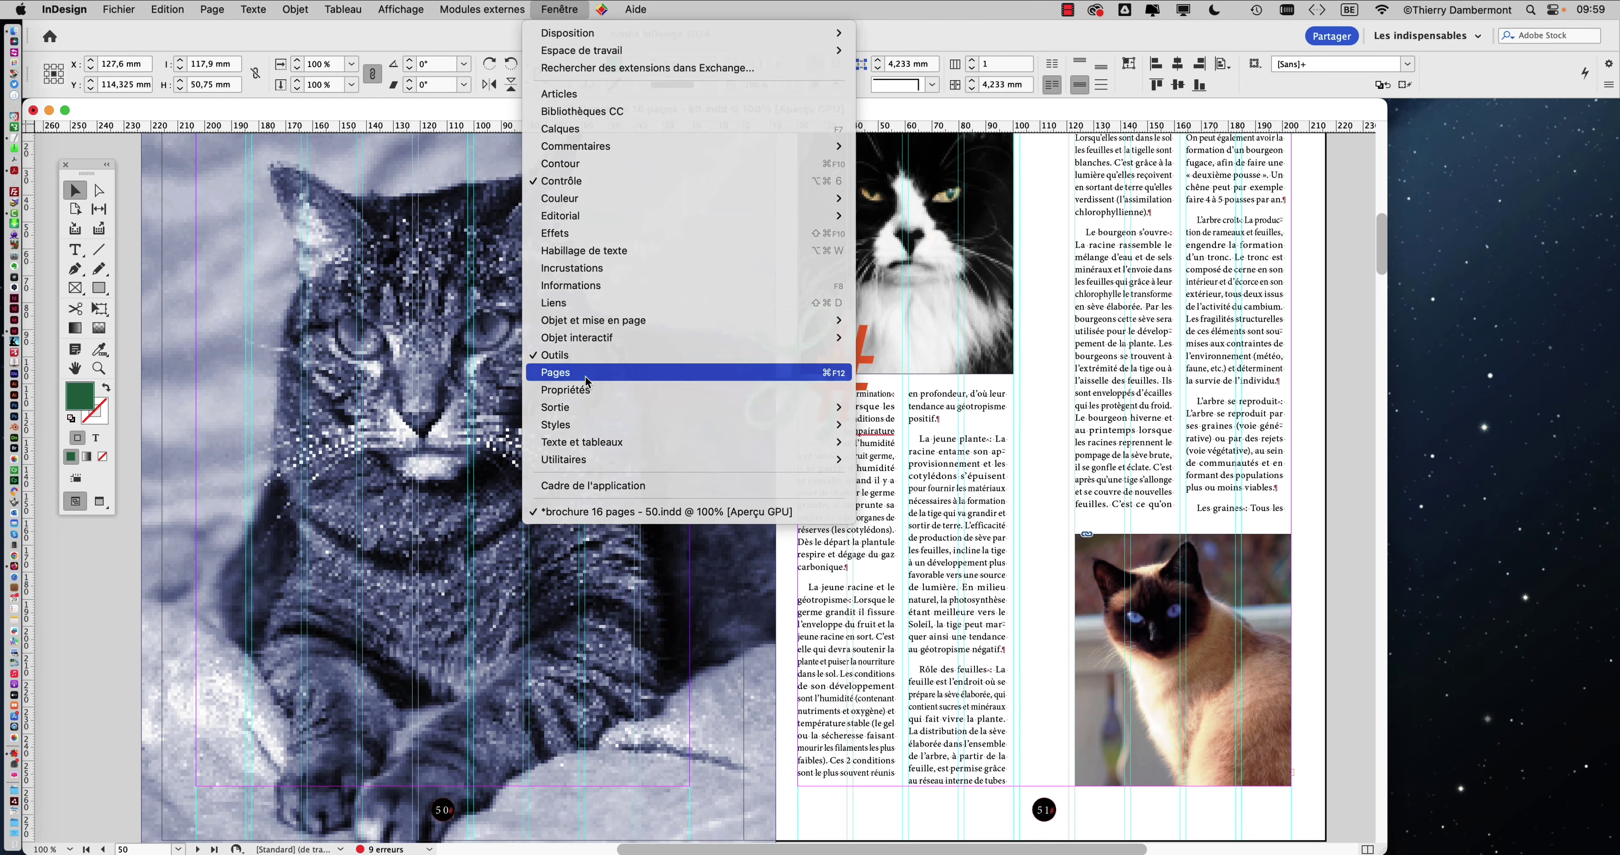
pyautogui.click(584, 373)
pyautogui.moveTo(1356, 204); pyautogui.dragTo(823, 29)
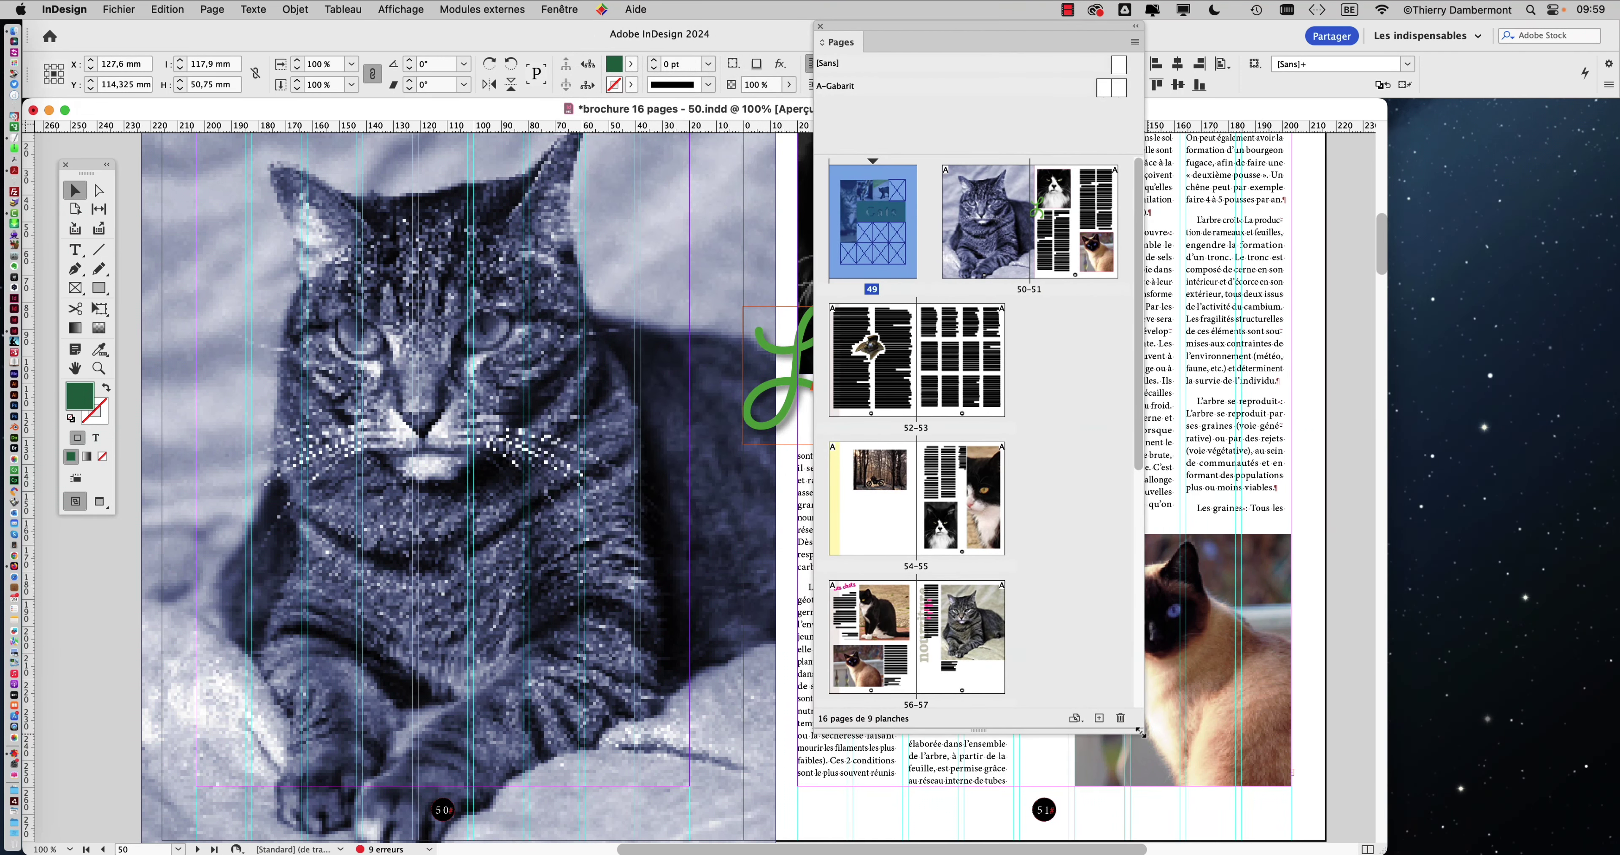
pyautogui.moveTo(1142, 731); pyautogui.dragTo(1048, 834)
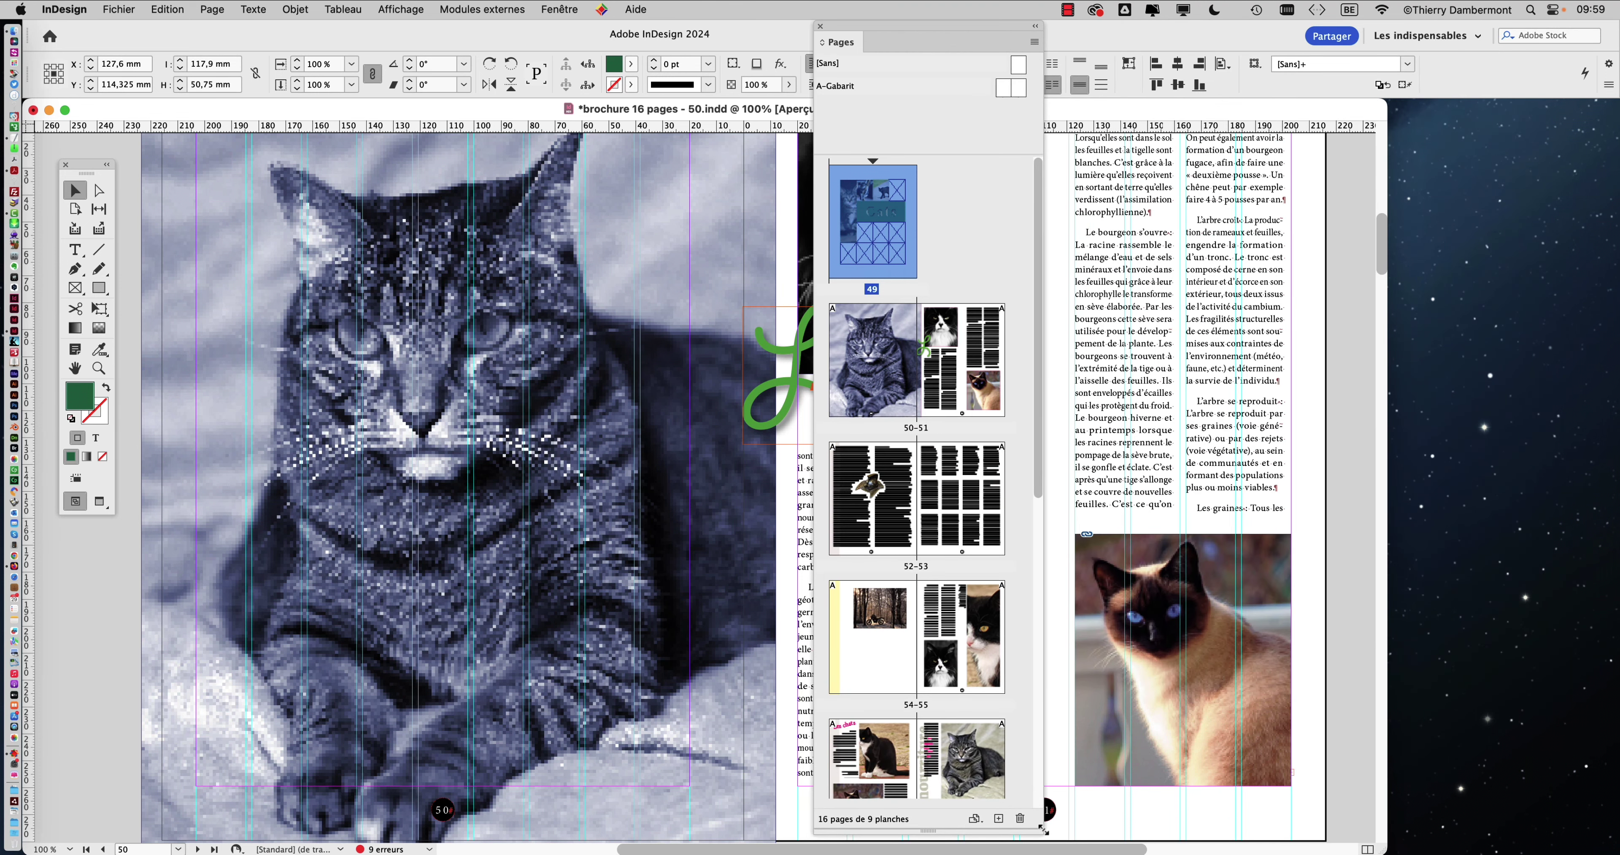
pyautogui.moveTo(878, 26); pyautogui.dragTo(1315, 30)
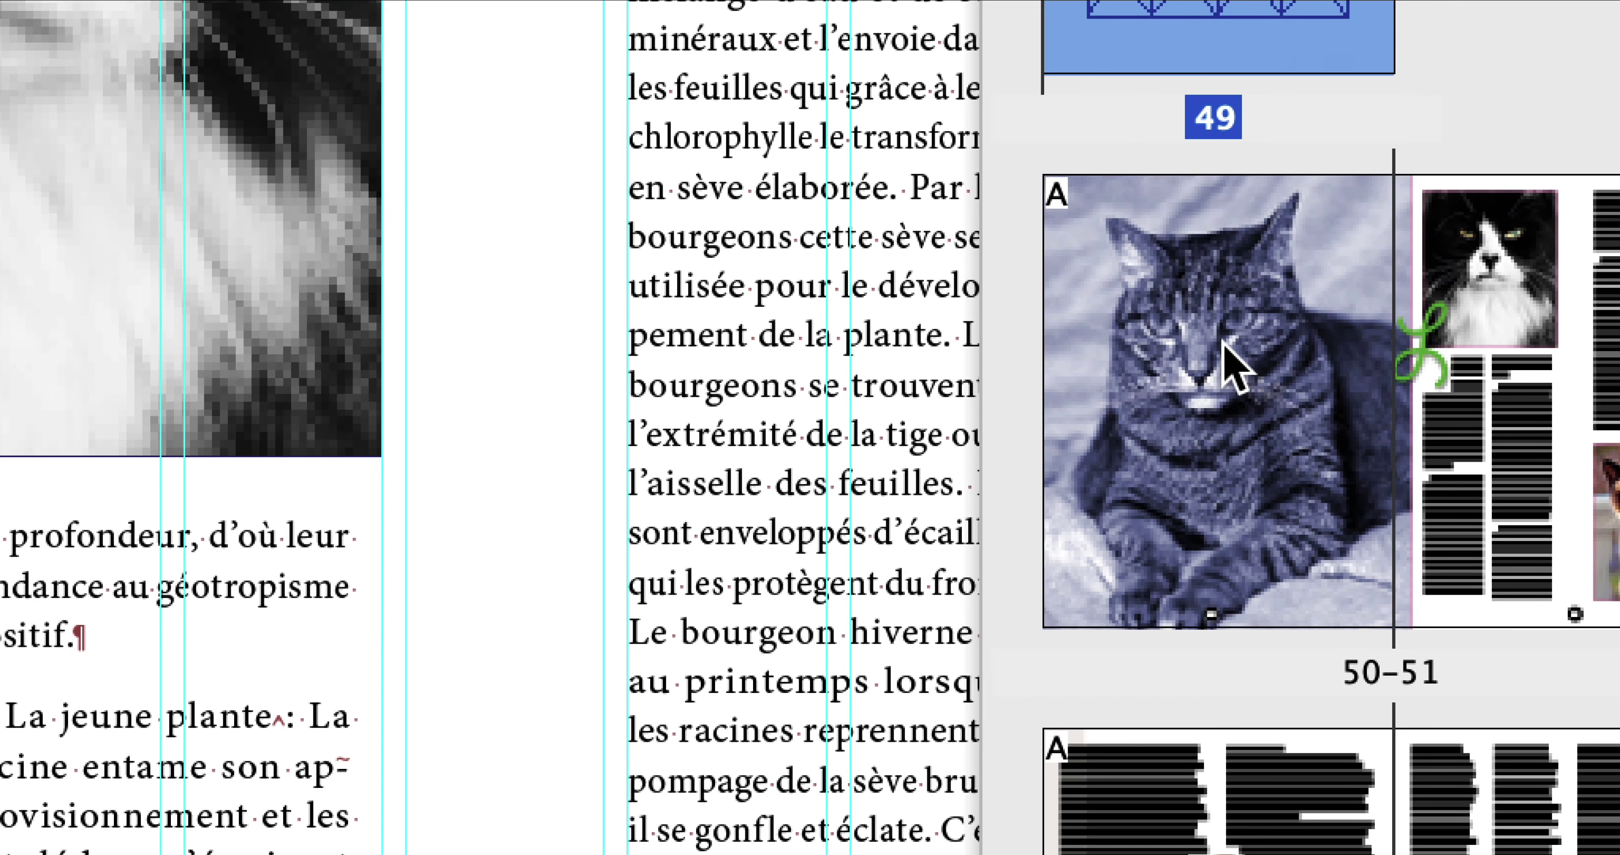
# - Make the spread 50–51 active from its thumbnail and view the cat's face on page 50 at 200%
pyautogui.click(1222, 340)
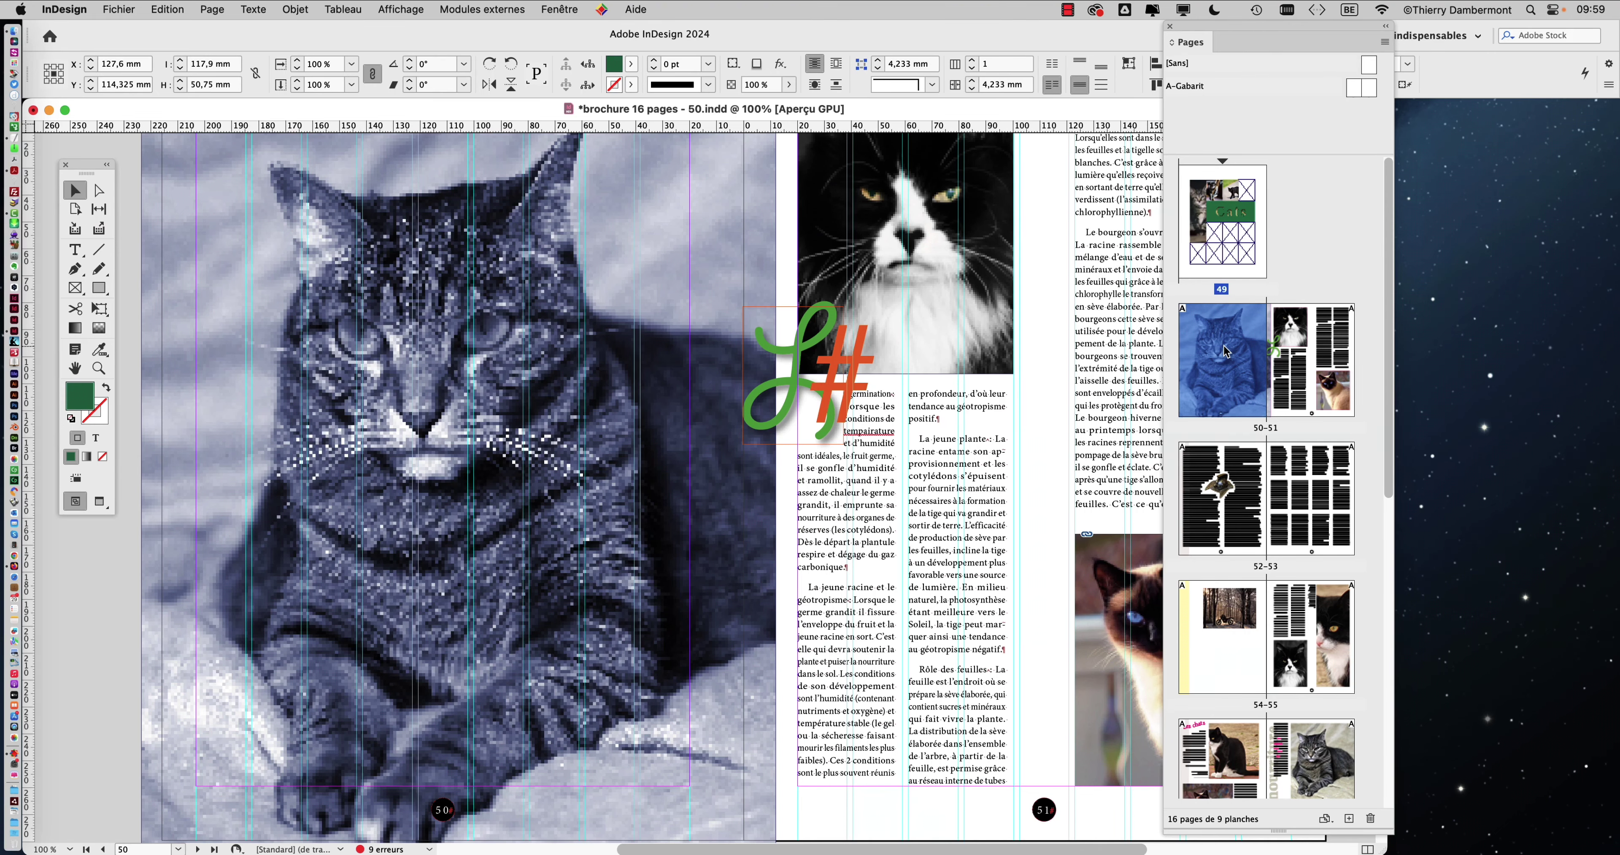
pyautogui.doubleClick(1224, 351)
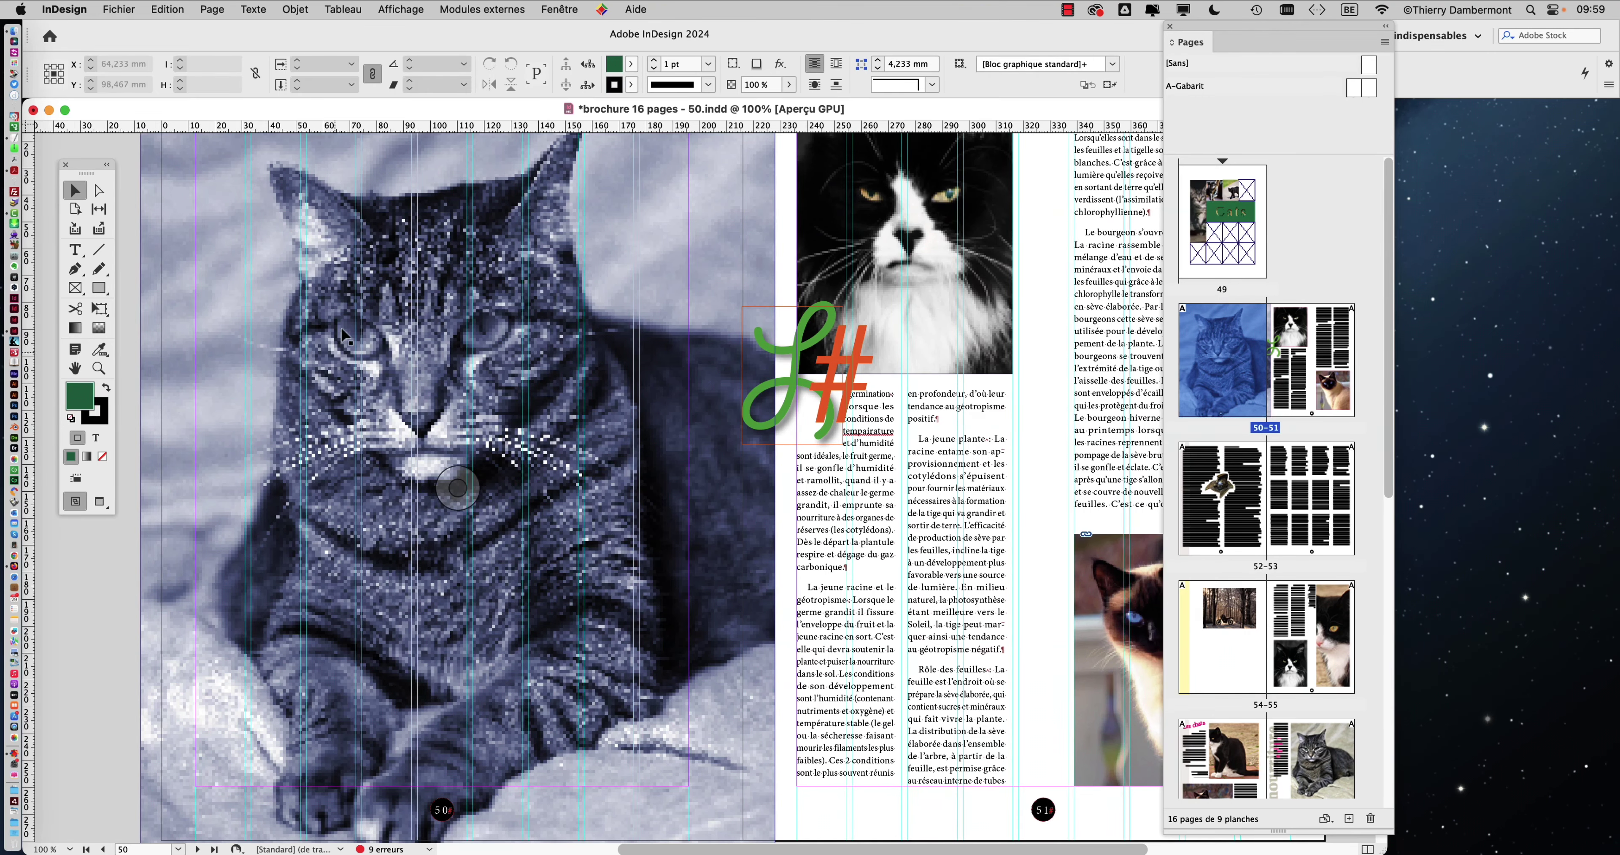
pyautogui.scroll(1, 381, 337)
pyautogui.scroll(1, 379, 336)
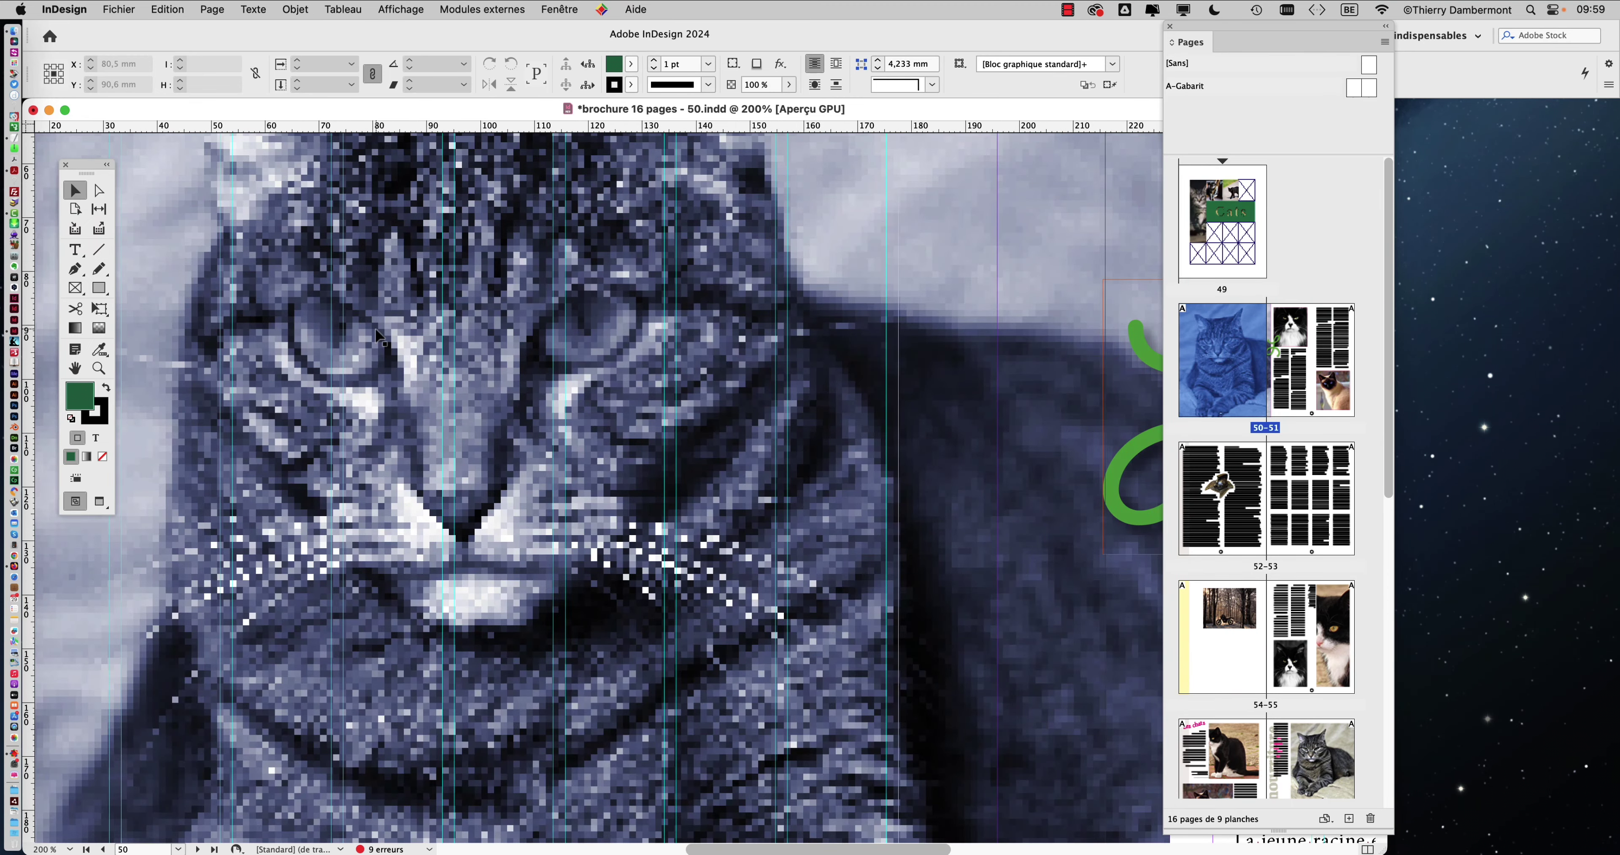
# - Compare the page 50 cat photo in high-quality display (Affichage de qualité supérieure) with standard display (Affichage standard), ending on standard
pyautogui.click(400, 9)
pyautogui.moveTo(497, 290)
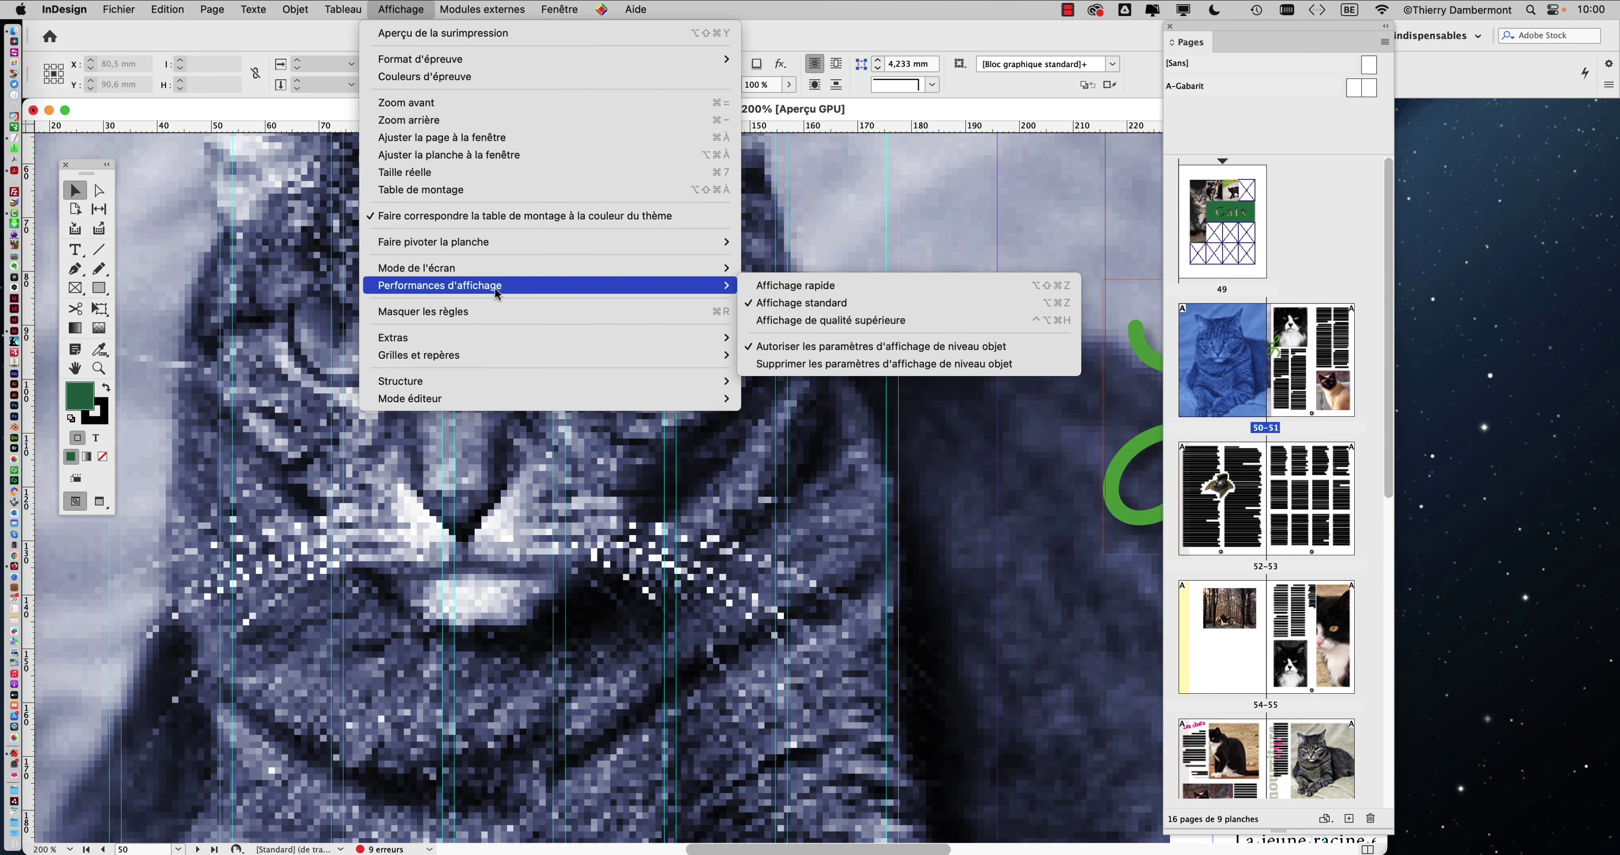
pyautogui.click(820, 321)
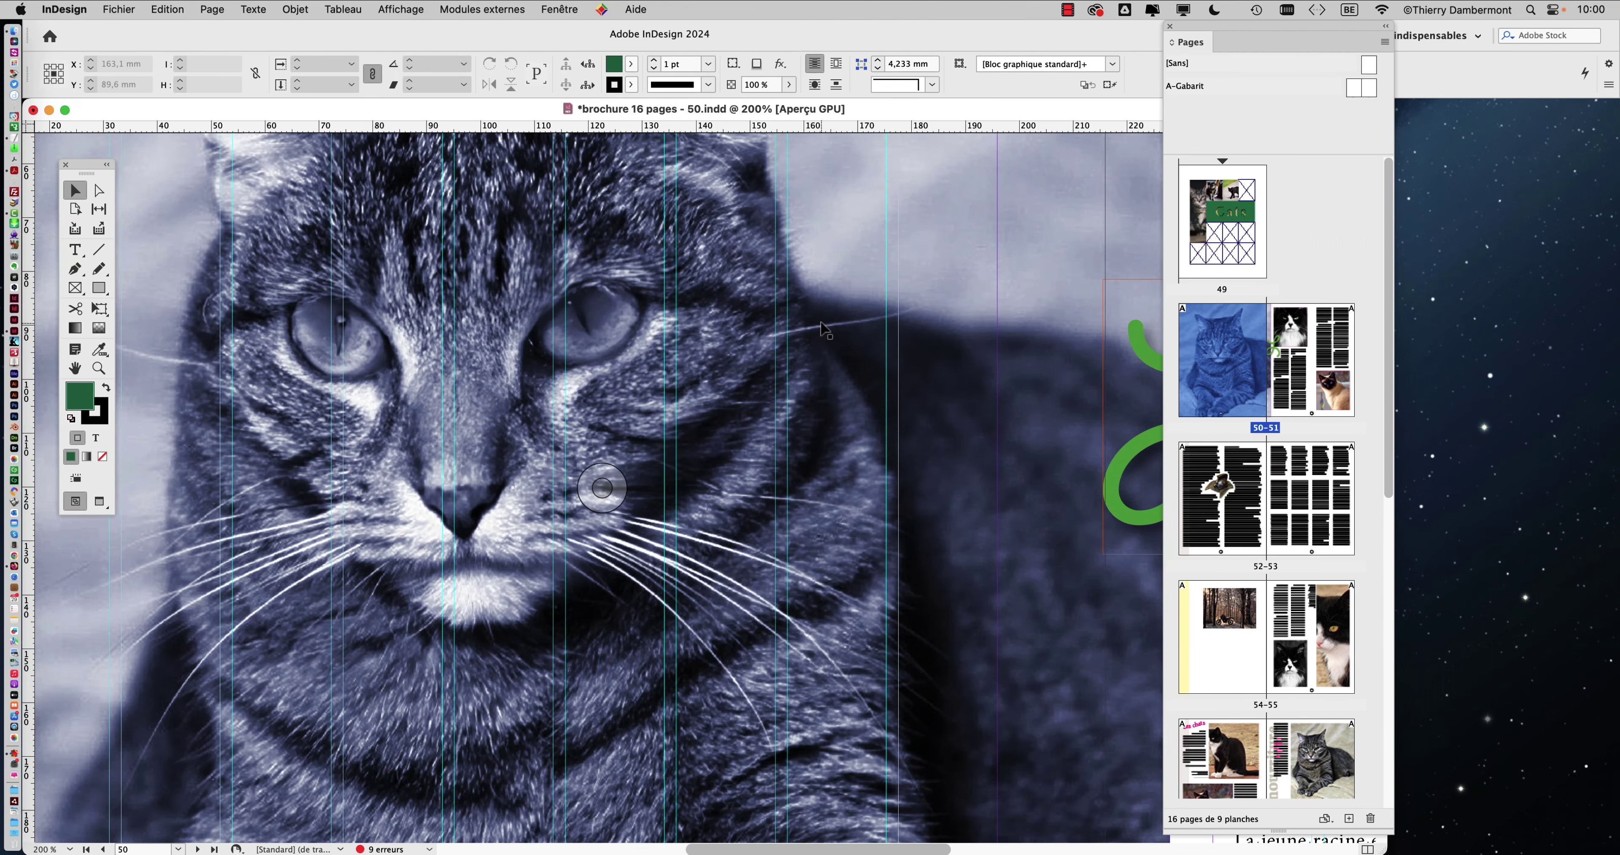
pyautogui.click(408, 8)
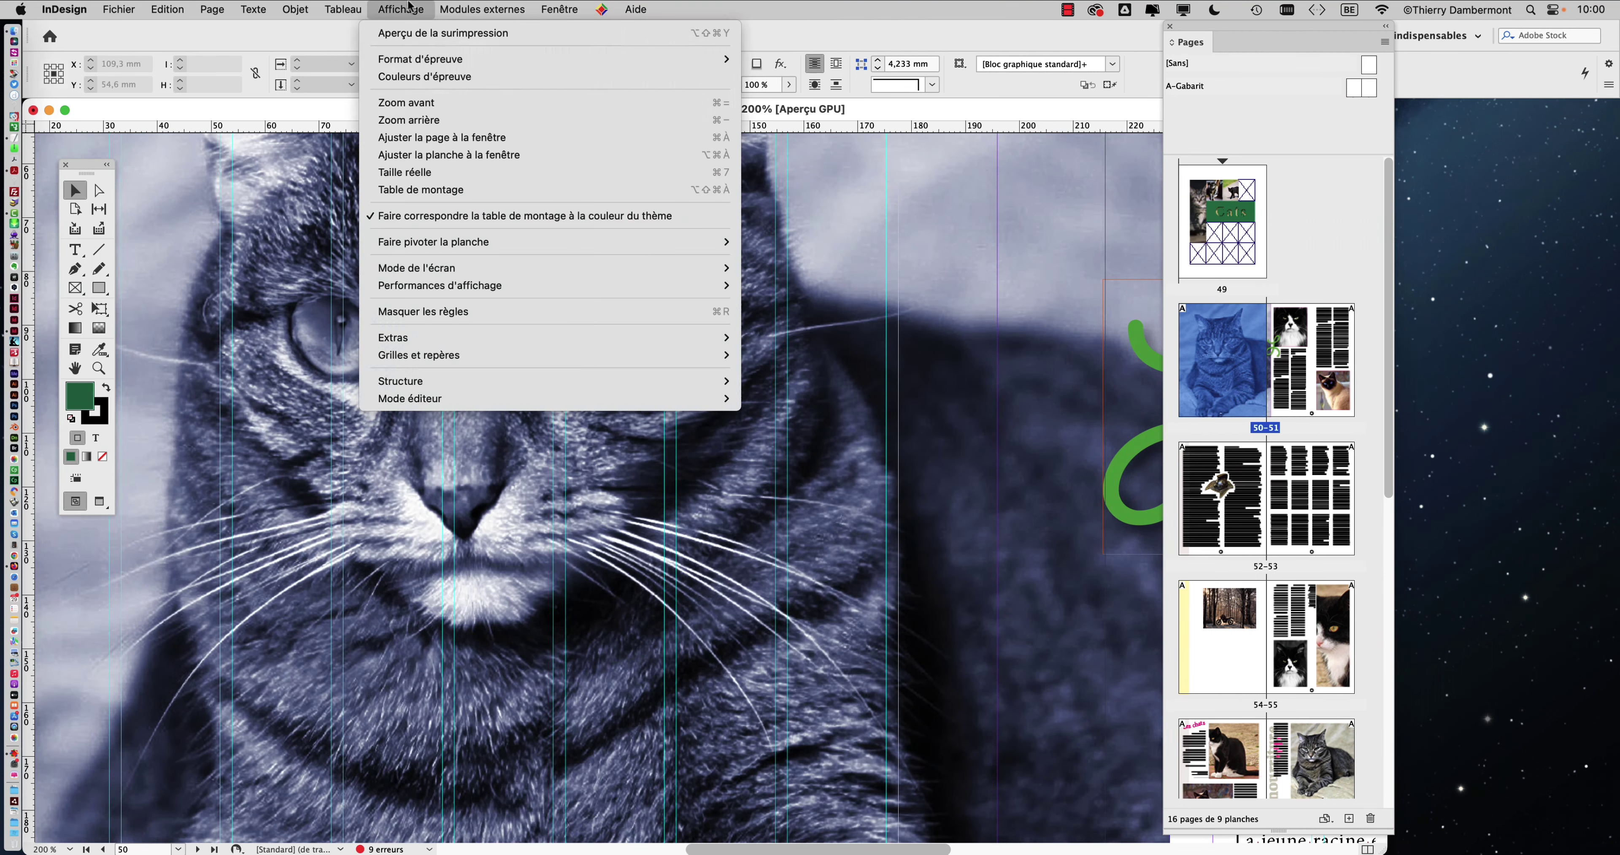
pyautogui.moveTo(542, 287)
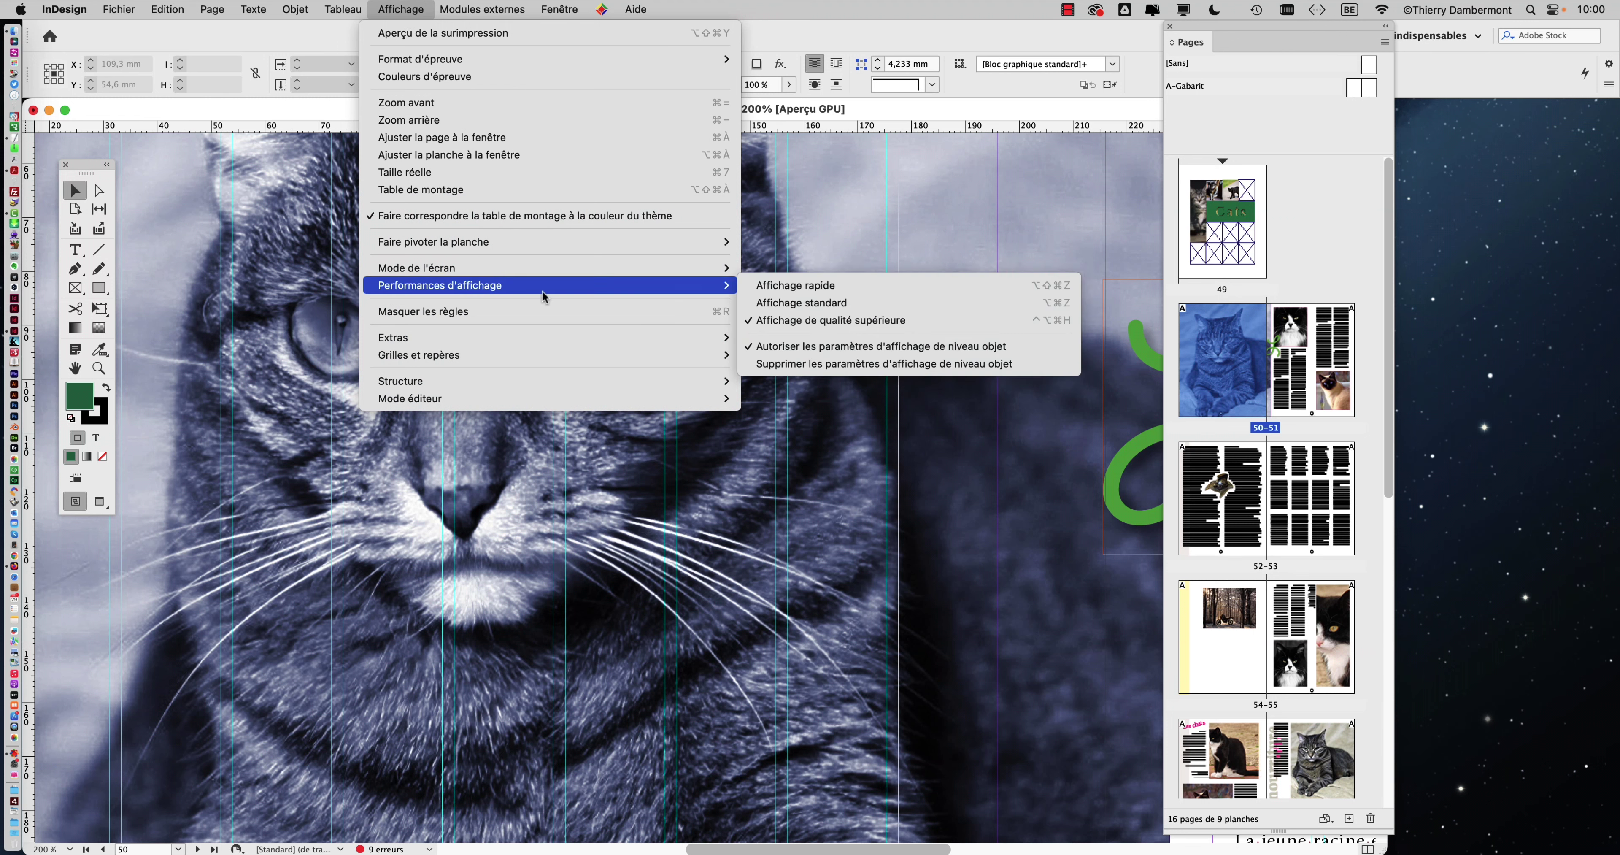
pyautogui.click(843, 302)
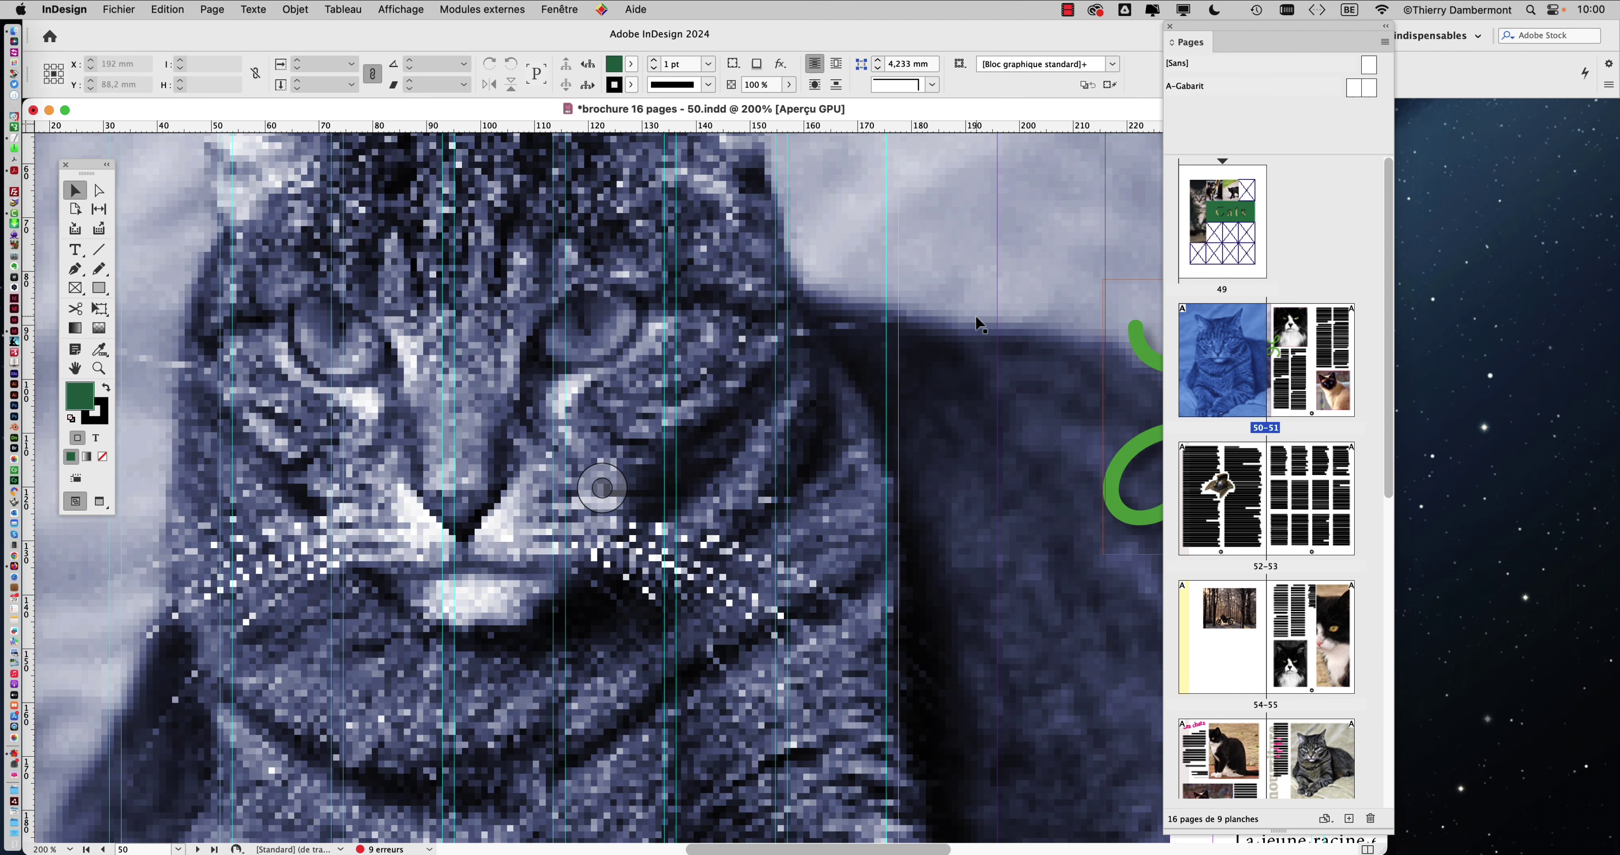
# - View the whole spread 50–51 at 75%
pyautogui.press('super+minus')
pyautogui.press('super+minus')
pyautogui.press('super+minus')
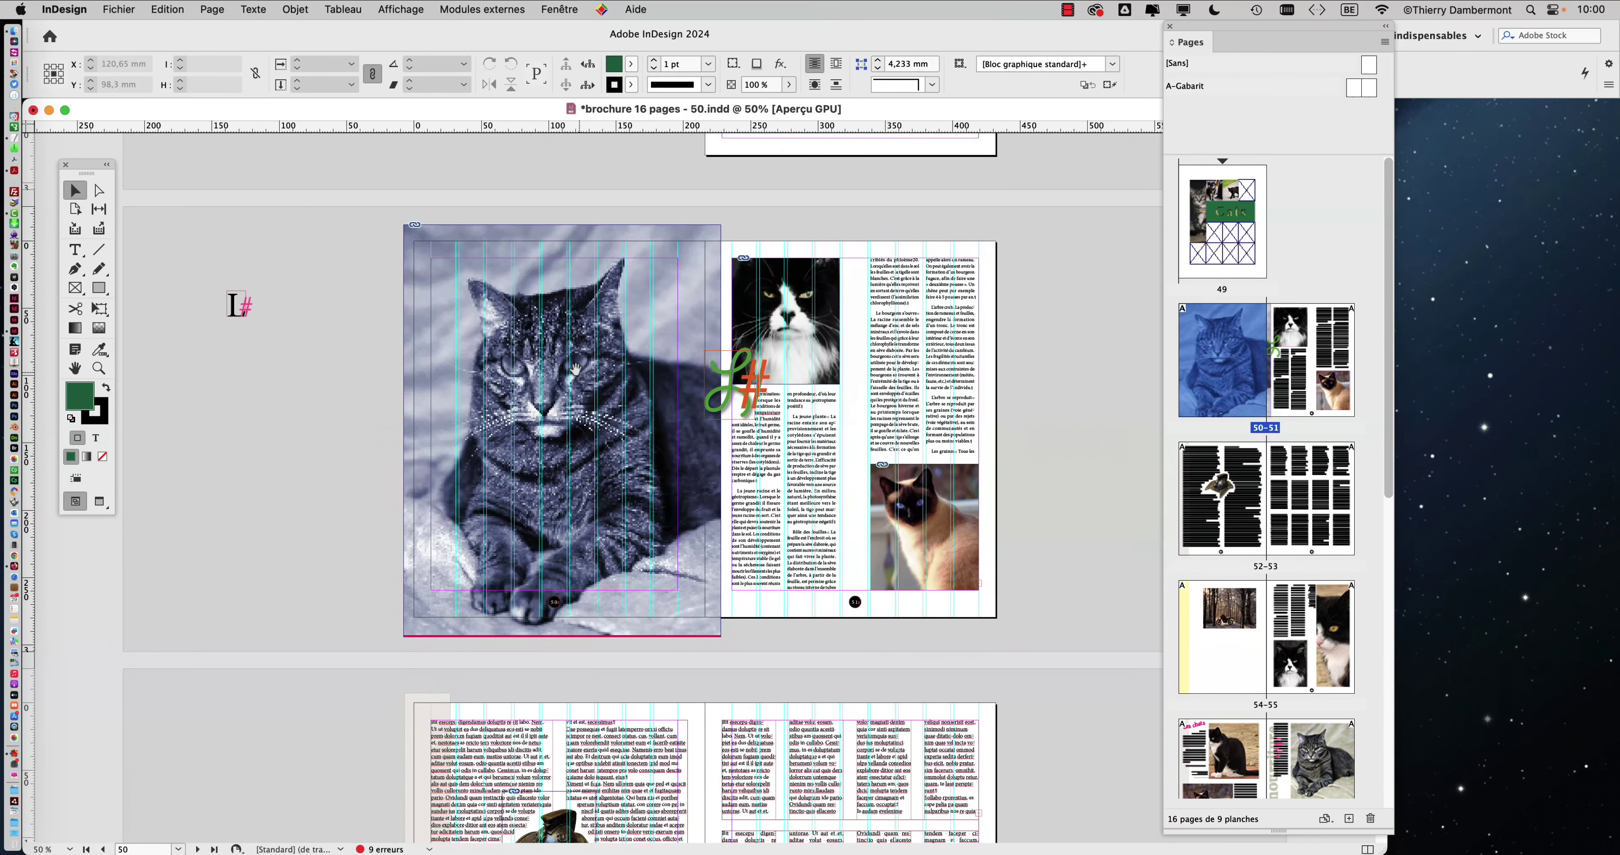
pyautogui.scroll(-2, 663, 336)
pyautogui.press('super+equal')
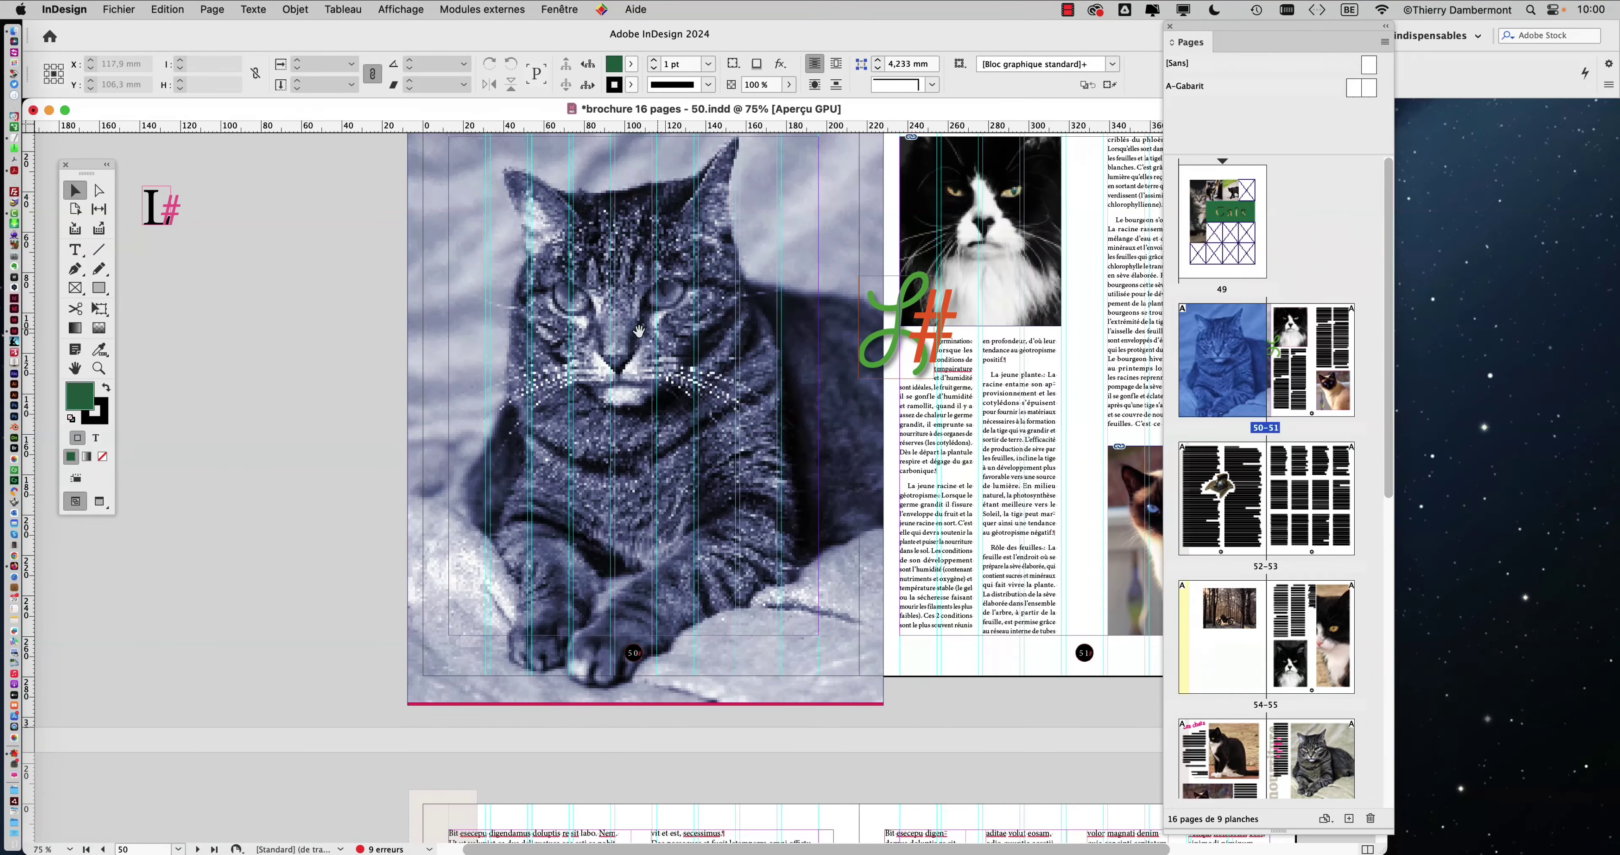
pyautogui.hscroll(5, 415, 396)
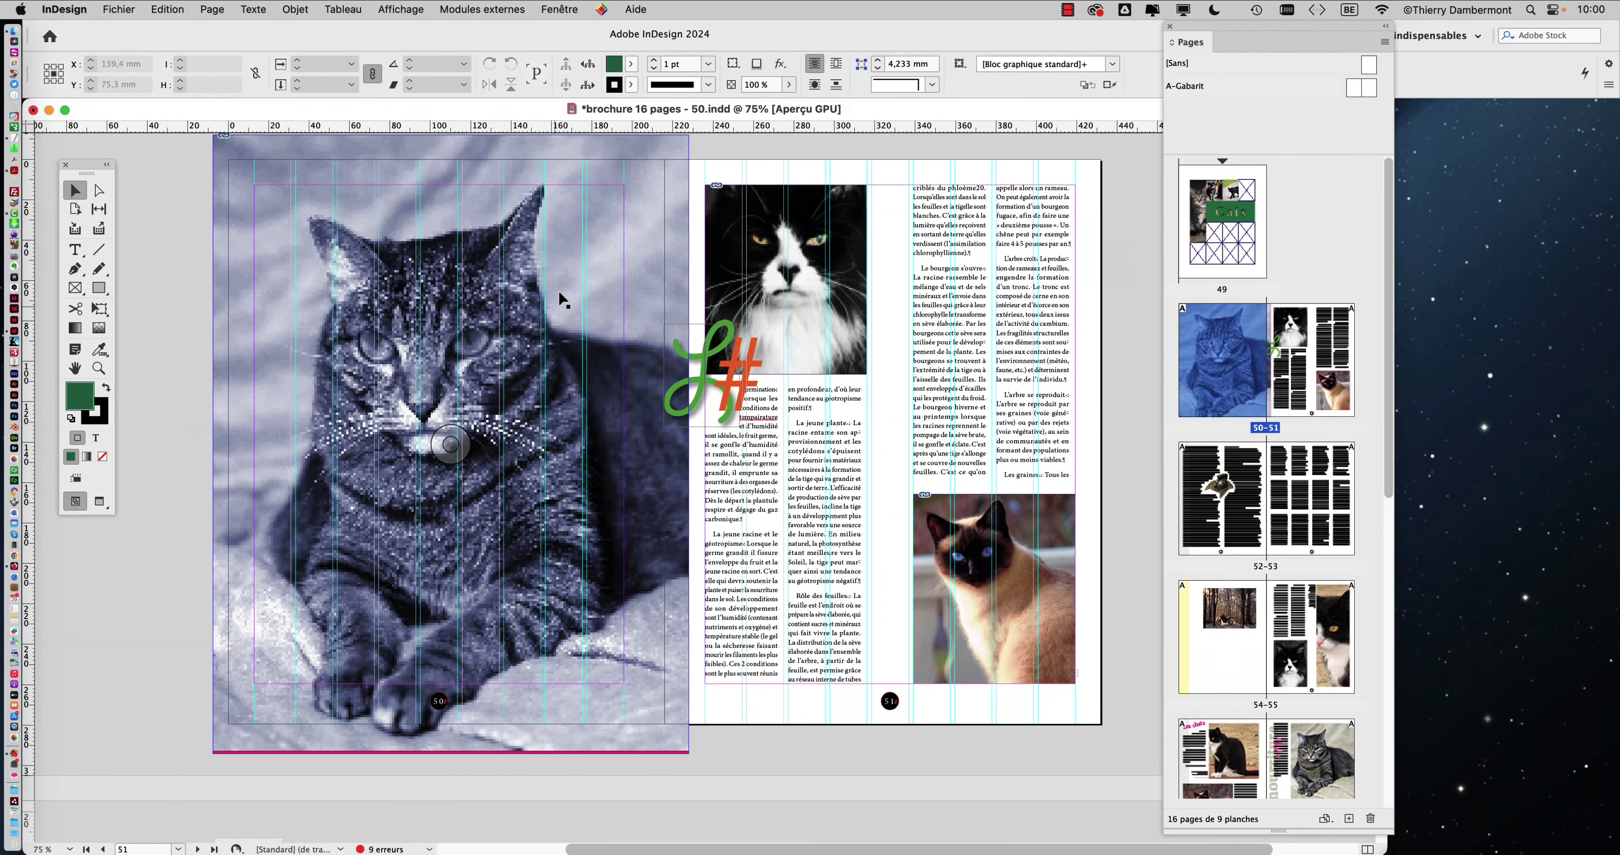